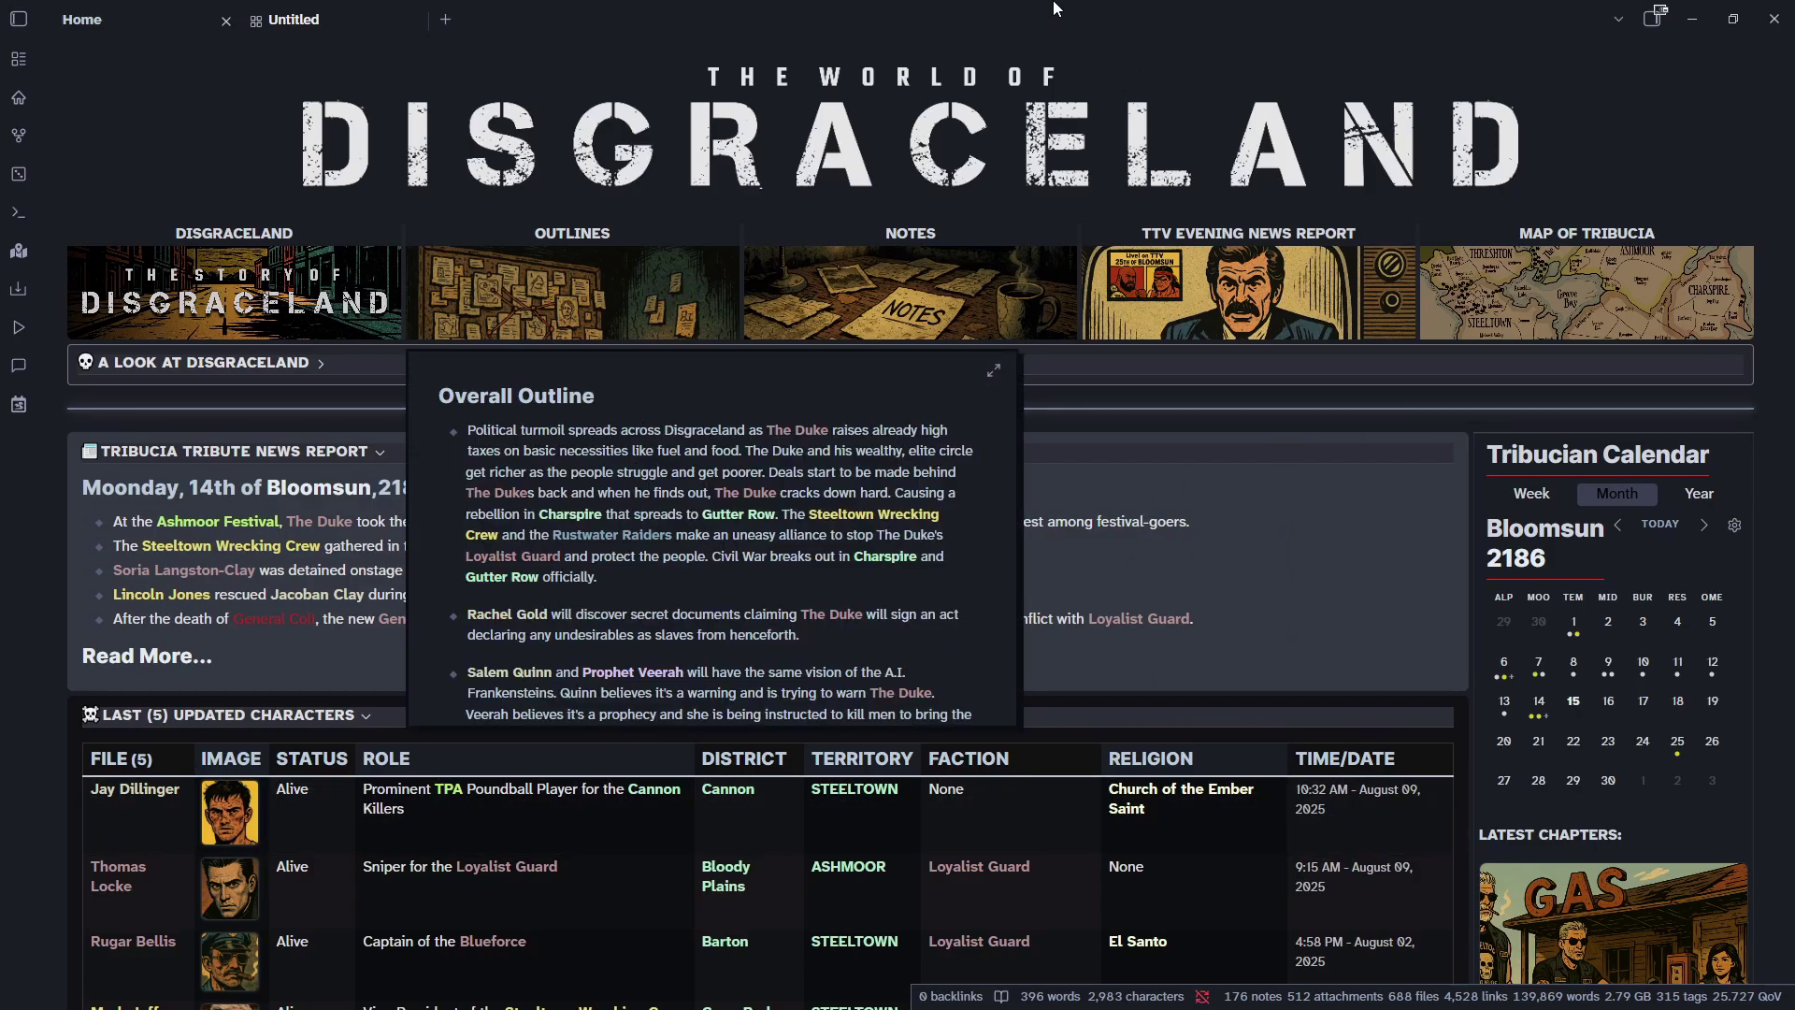
Show the vault's file list and toggle the Bases core plugin in Settings.
{"action": "left_click", "coordinate": [19, 19]}
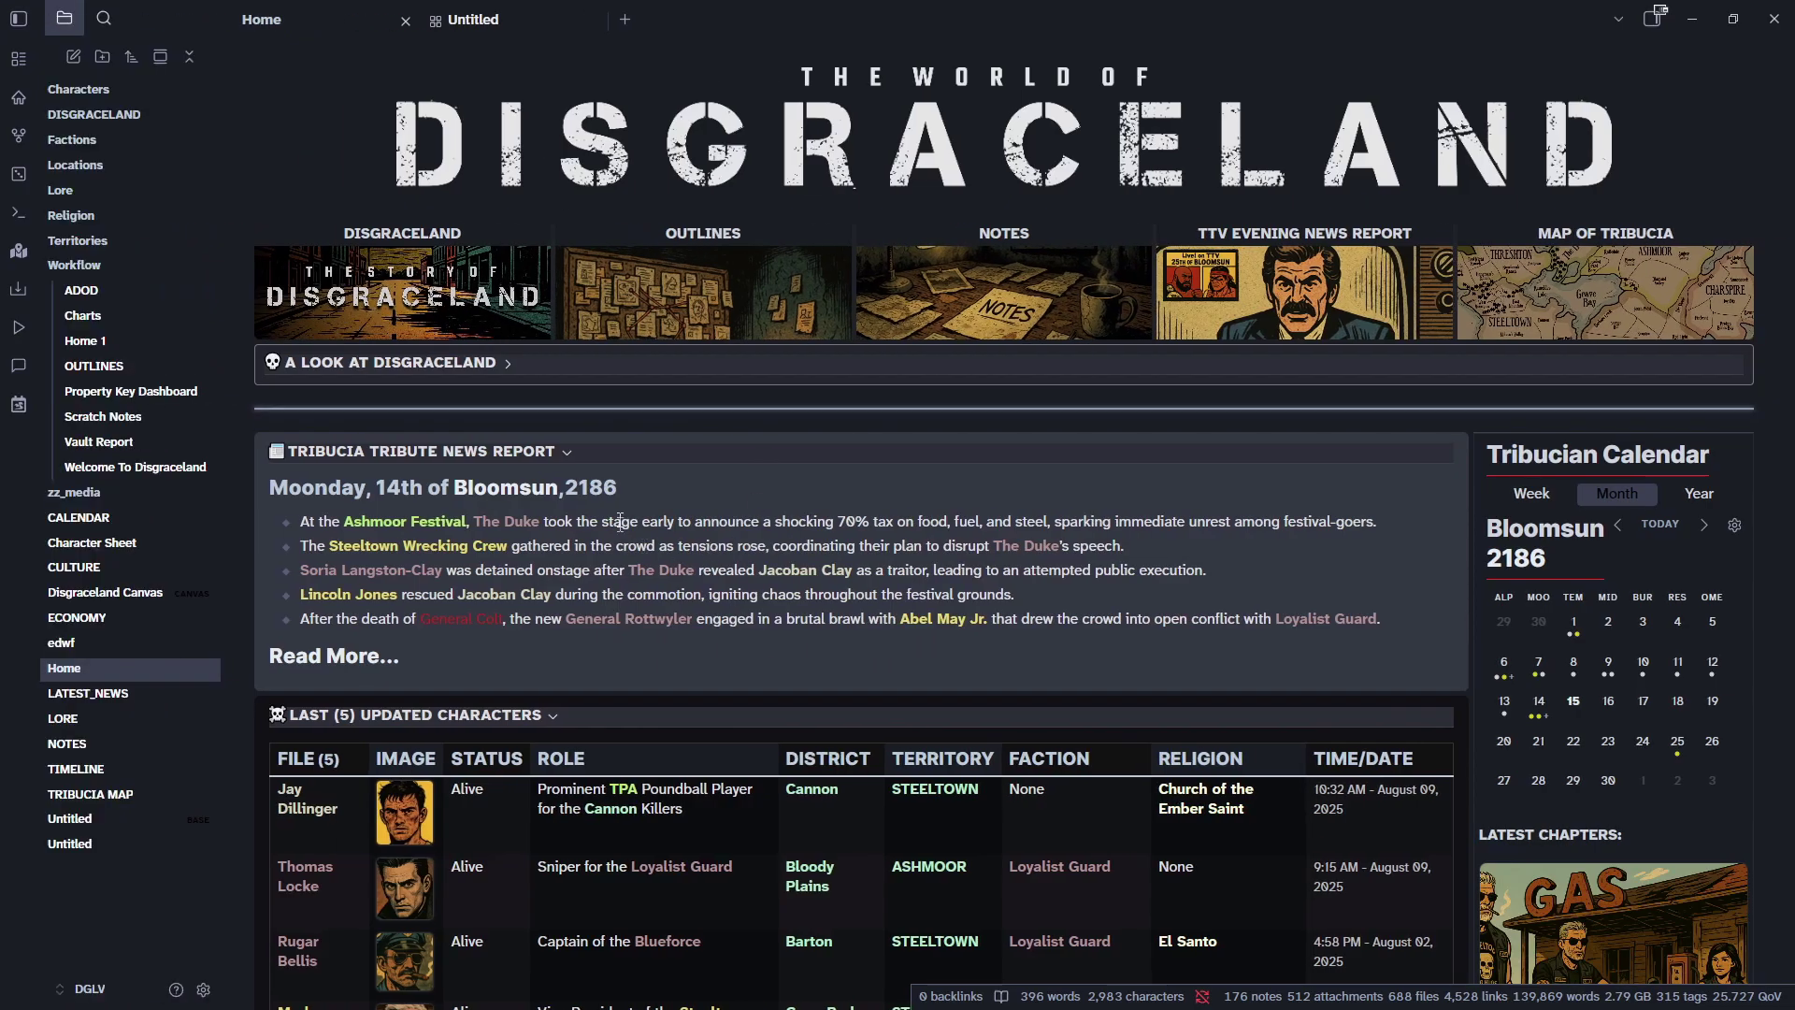
{"action": "left_click", "coordinate": [203, 989]}
{"action": "left_click", "coordinate": [486, 142]}
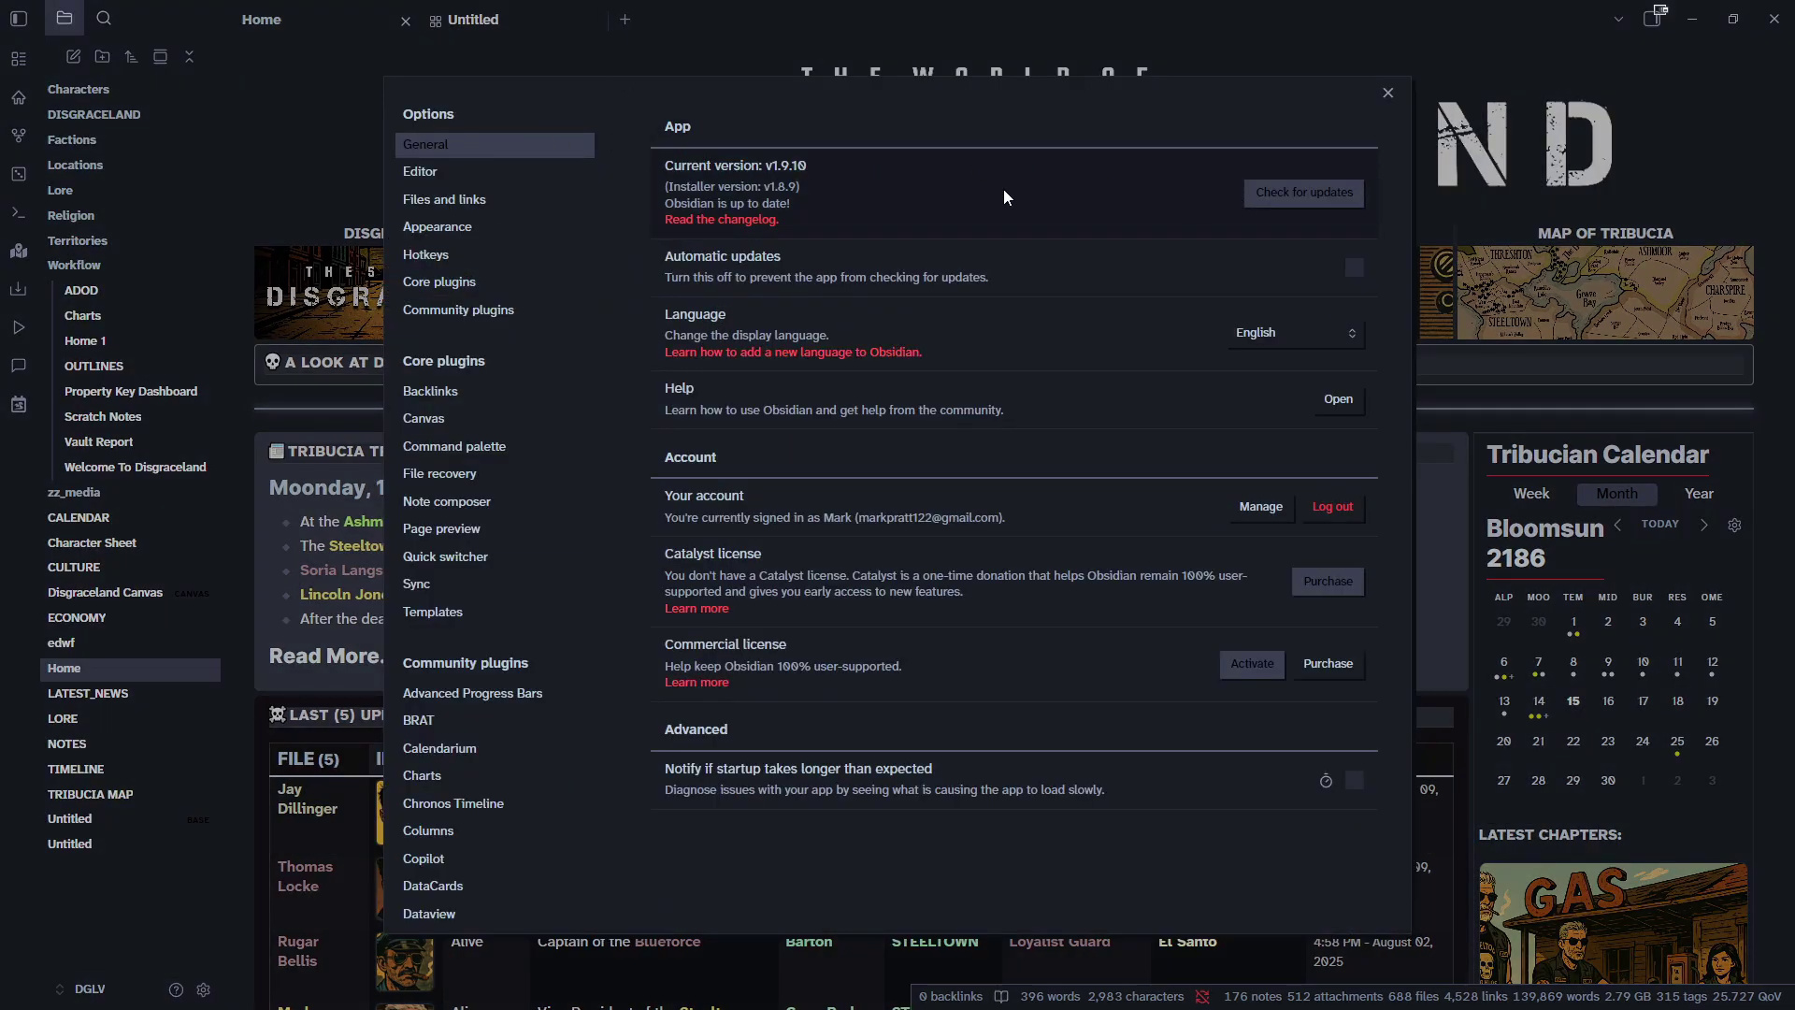
{"action": "left_click", "coordinate": [474, 282]}
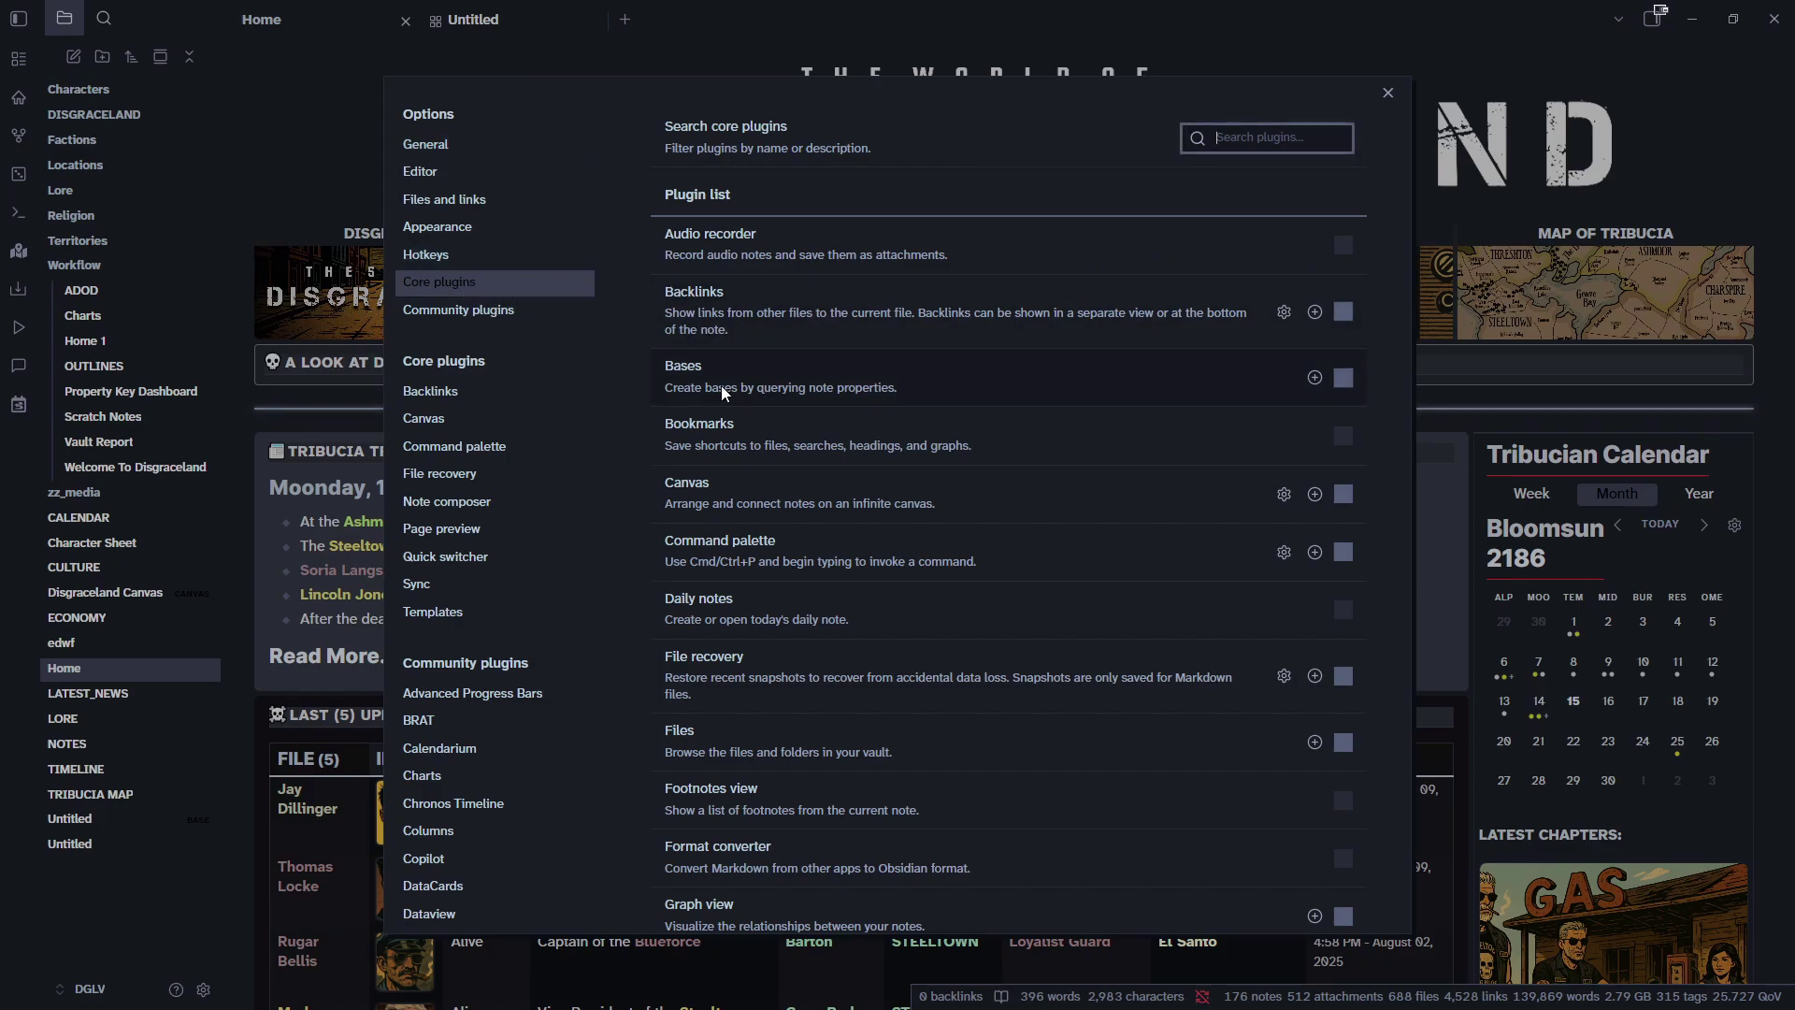
{"action": "left_click", "coordinate": [1344, 376]}
{"action": "left_click", "coordinate": [557, 10]}
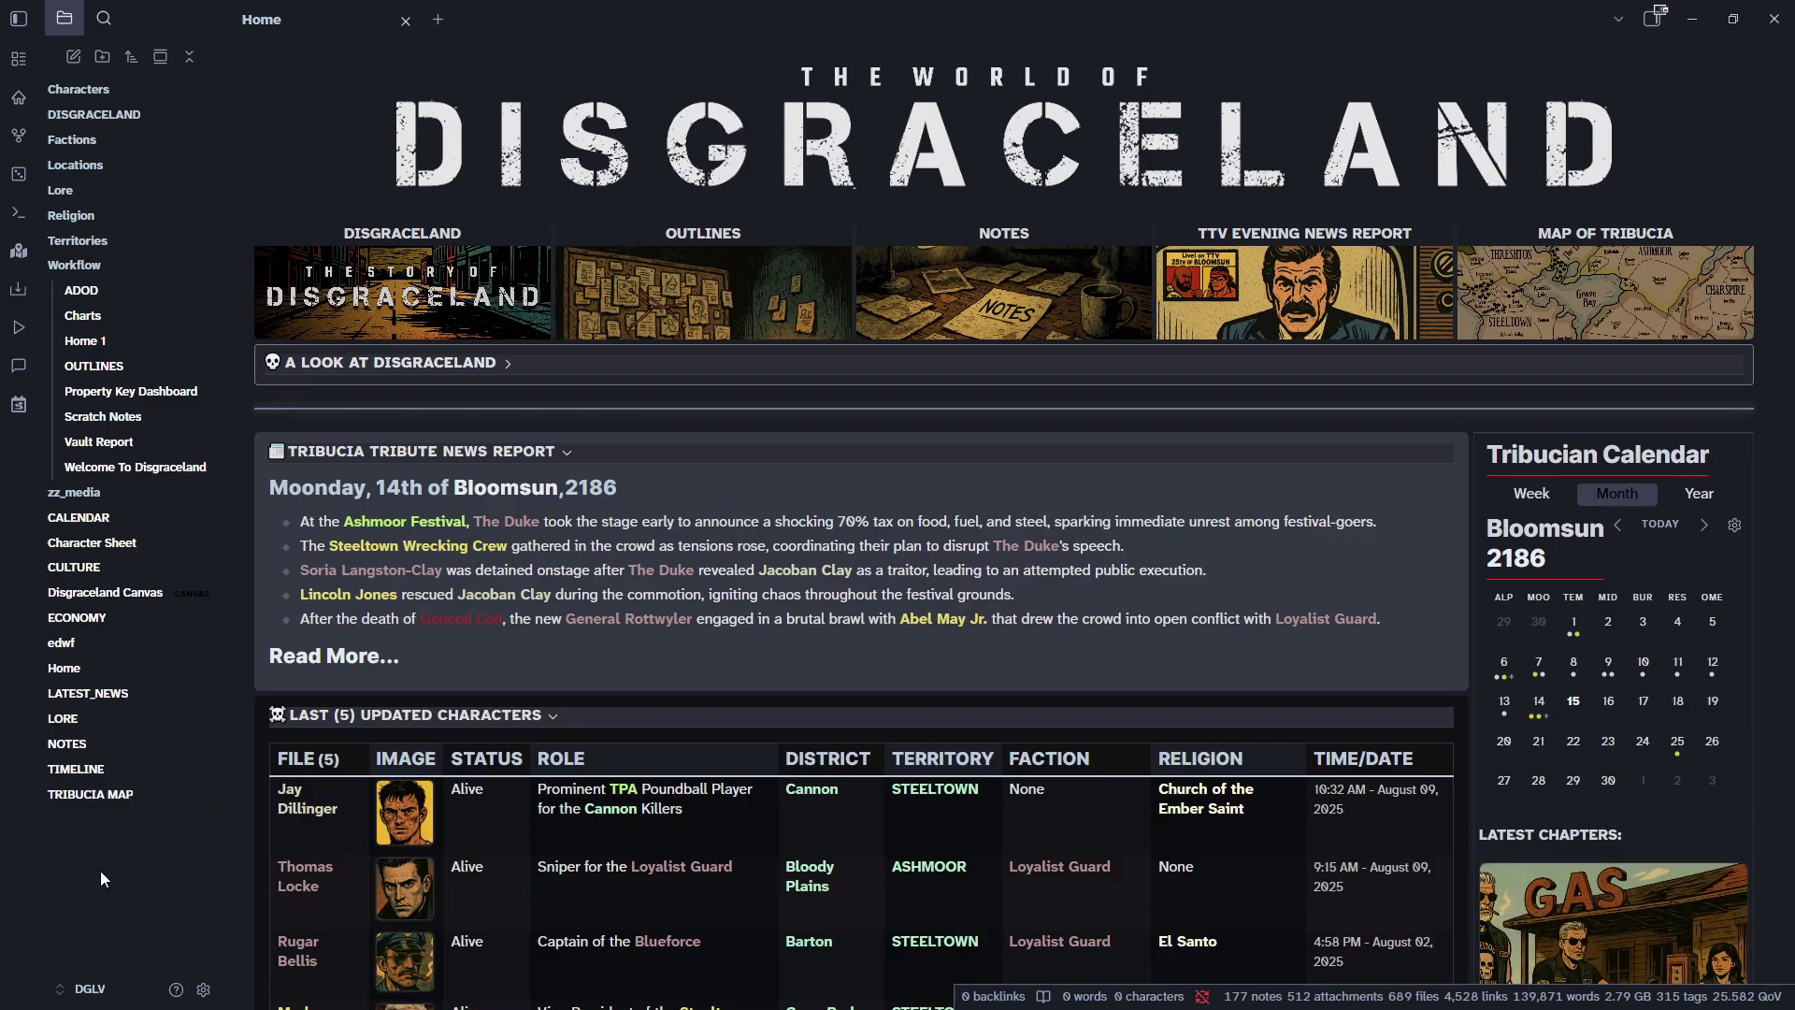
Create a new note titled 'Base Test'.
{"action": "left_click", "coordinate": [73, 57]}
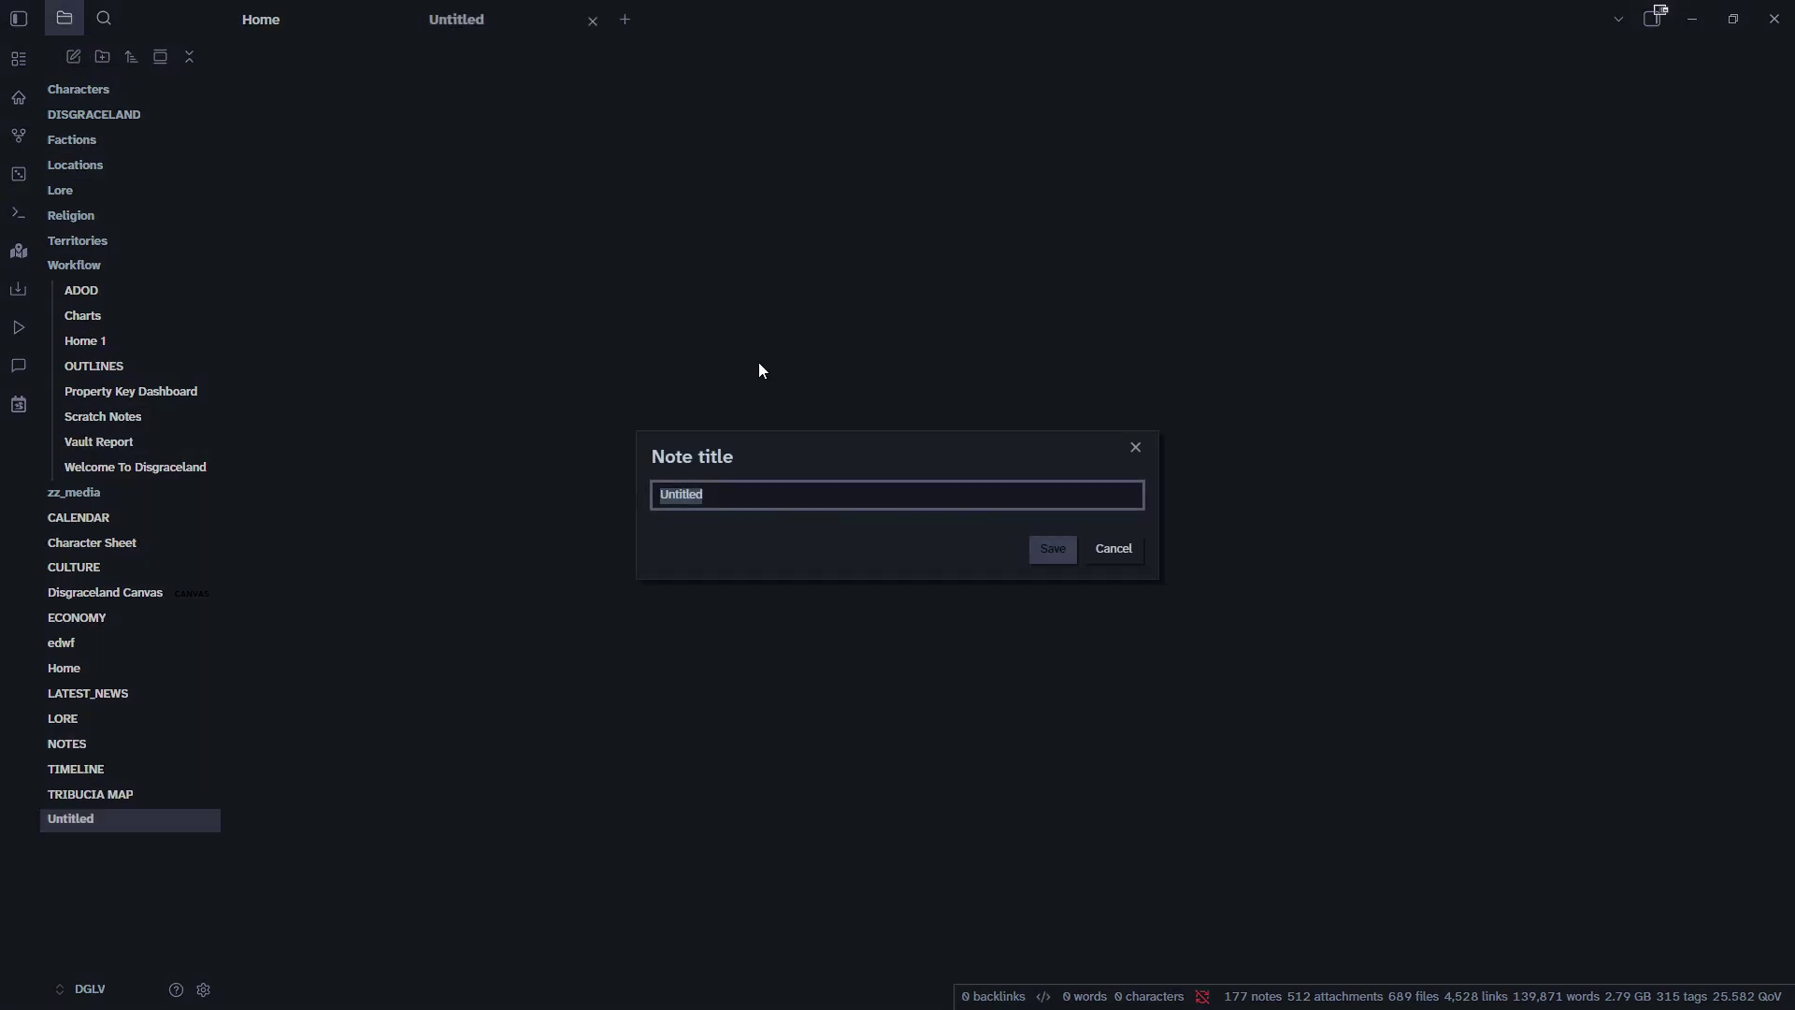
{"action": "type", "text": "Base Test"}
{"action": "left_click", "coordinate": [1039, 548]}
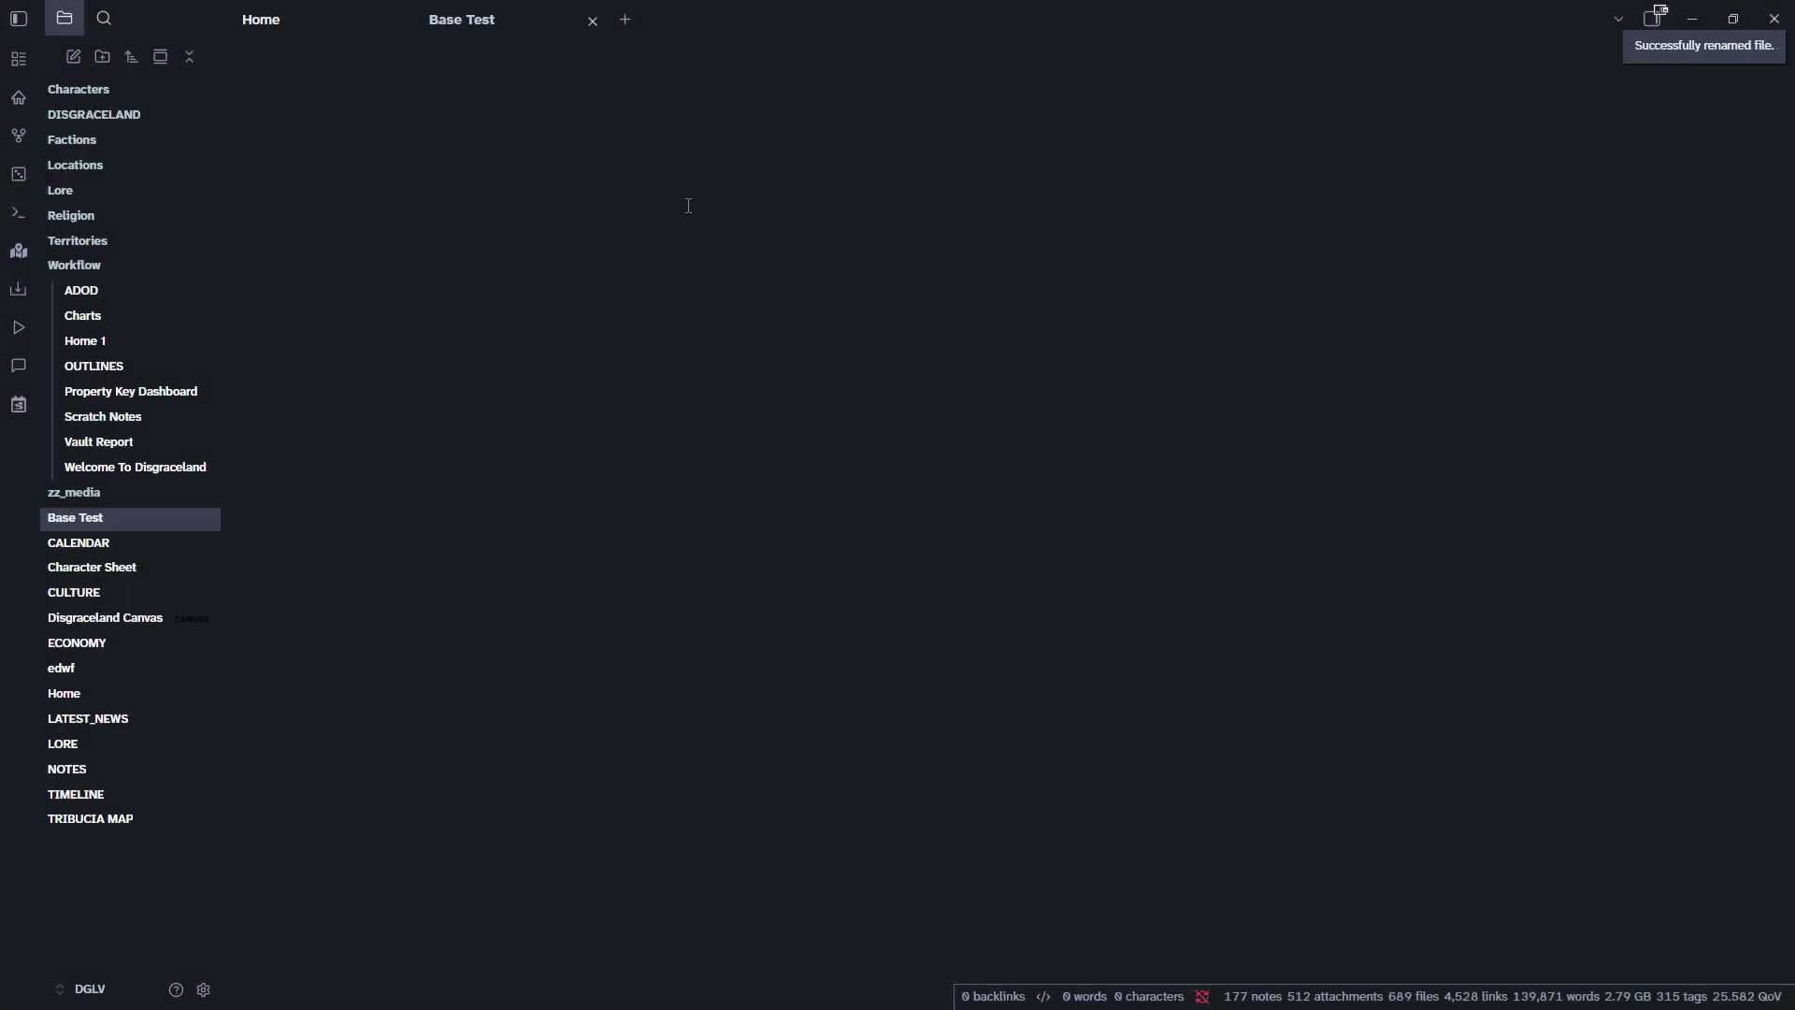
Run 'Bases: Create new base' and 'Bases: Insert new base' from the command palette.
{"action": "key", "text": "ctrl+p"}
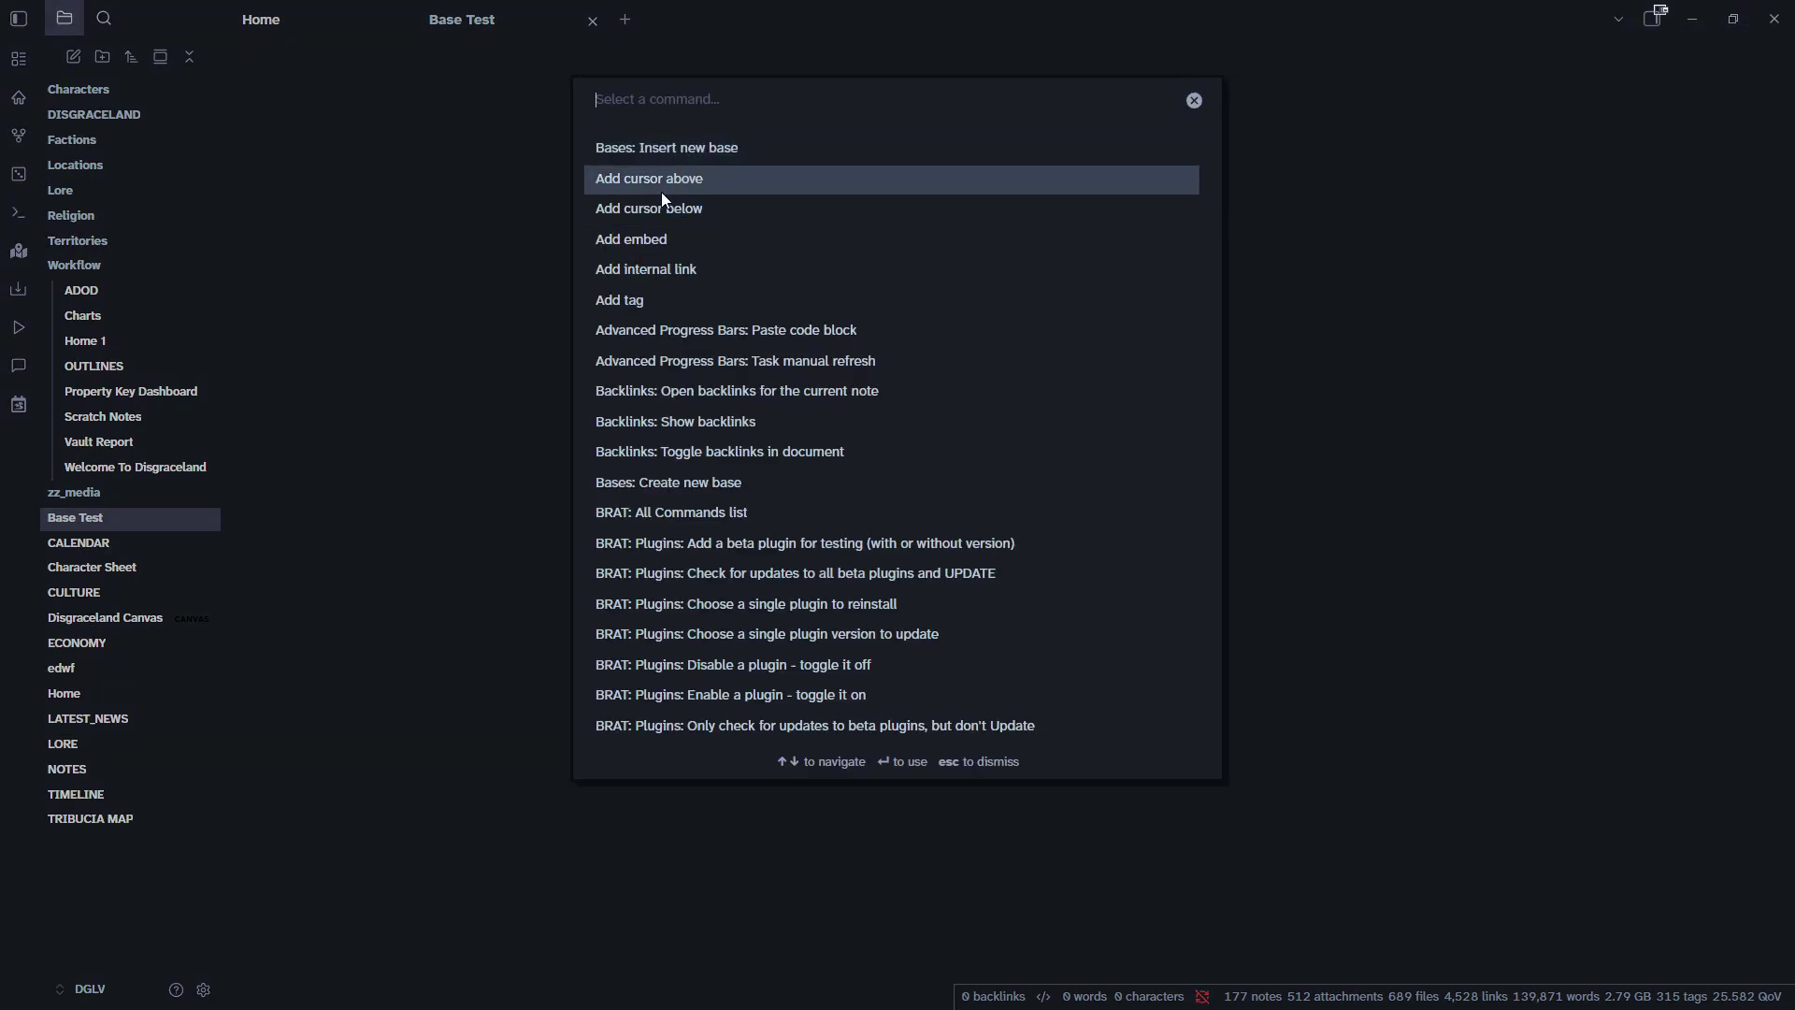
{"action": "type", "text": "bases"}
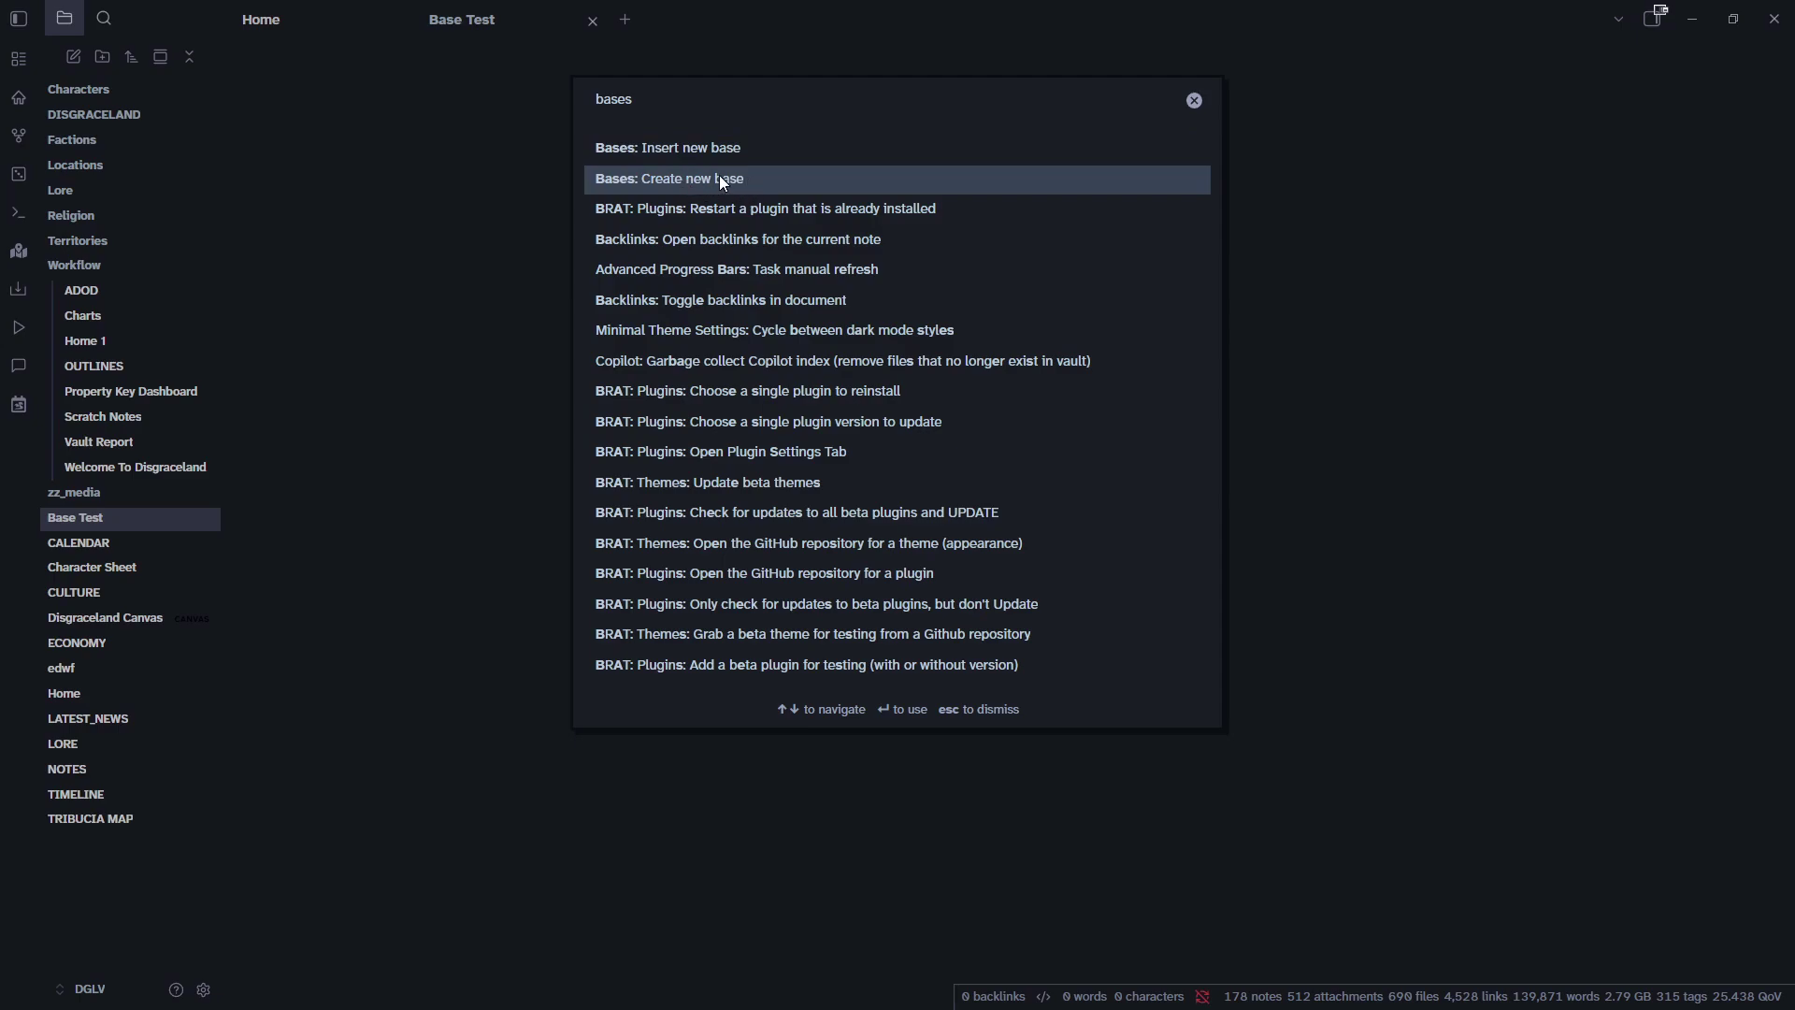
{"action": "left_click", "coordinate": [749, 174]}
{"action": "left_click", "coordinate": [702, 148]}
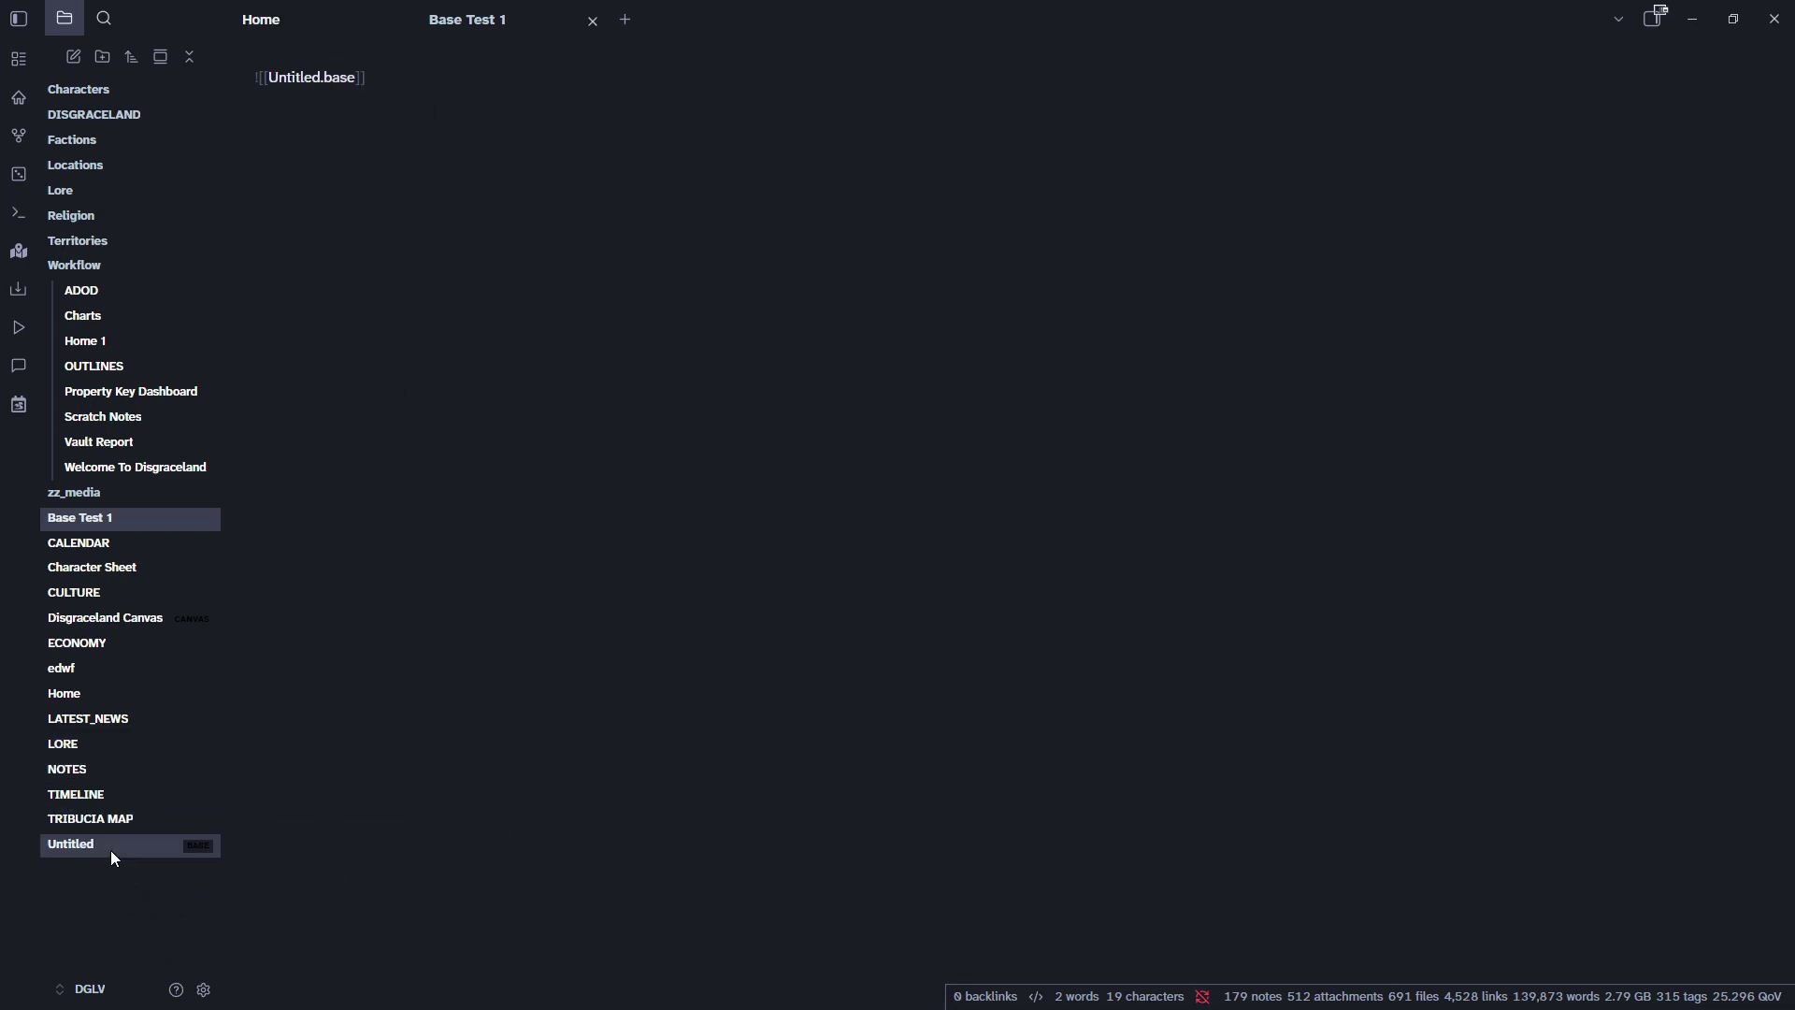
Open the Untitled base and scroll through its table of 688 files.
{"action": "mouse_move", "coordinate": [106, 849]}
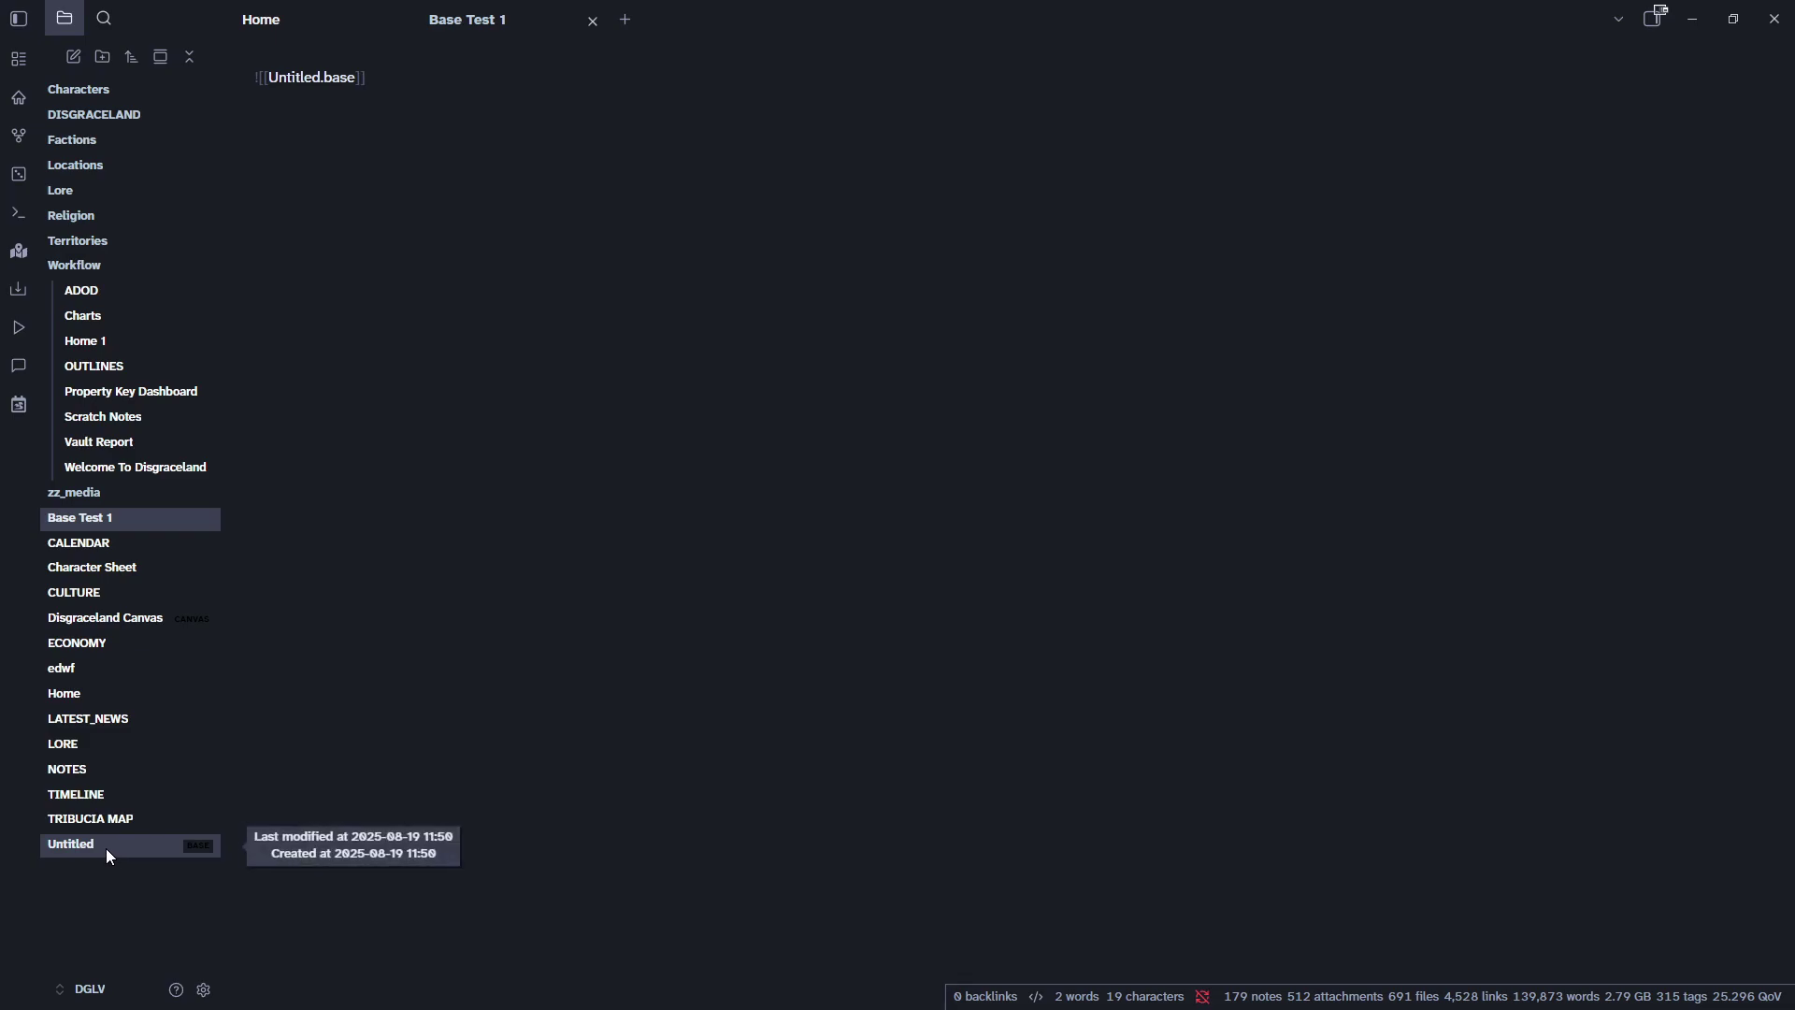
{"action": "left_click", "coordinate": [106, 850]}
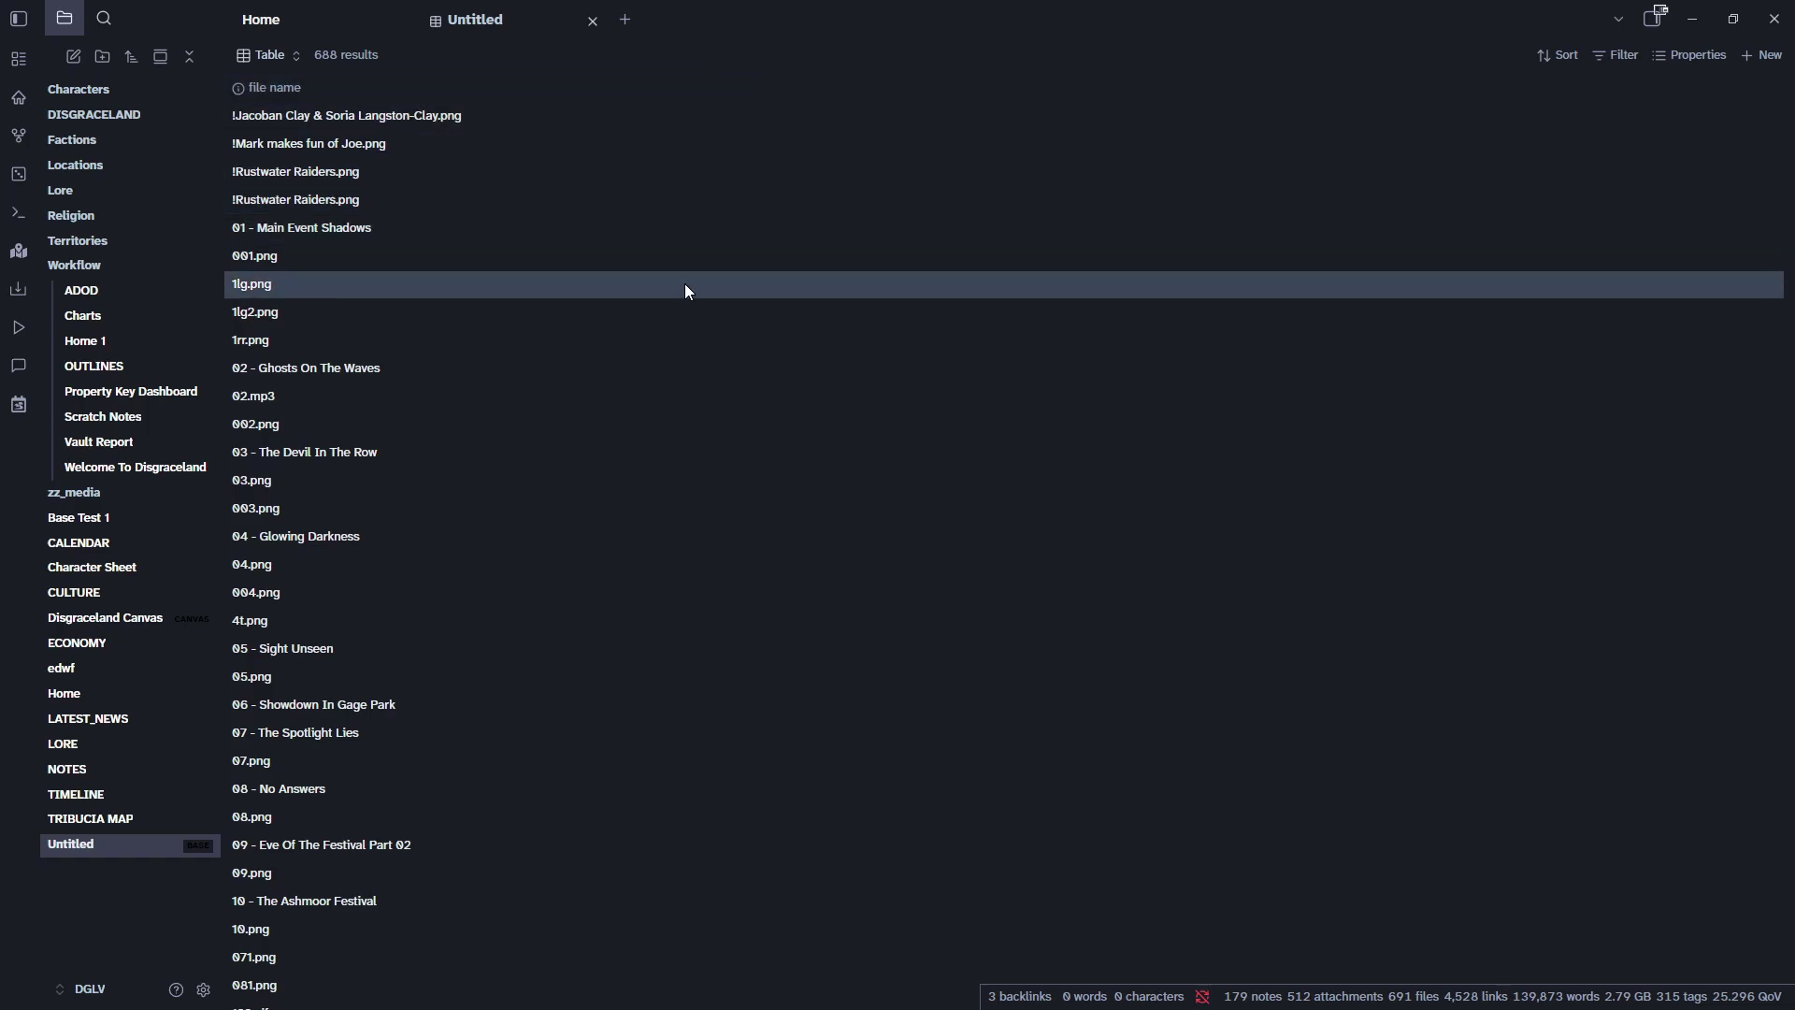
{"action": "scroll", "coordinate": [687, 286], "scroll_direction": "down", "scroll_amount": 2}
{"action": "scroll", "coordinate": [687, 292], "scroll_direction": "down", "scroll_amount": 5}
{"action": "scroll", "coordinate": [687, 292], "scroll_direction": "down", "scroll_amount": 10}
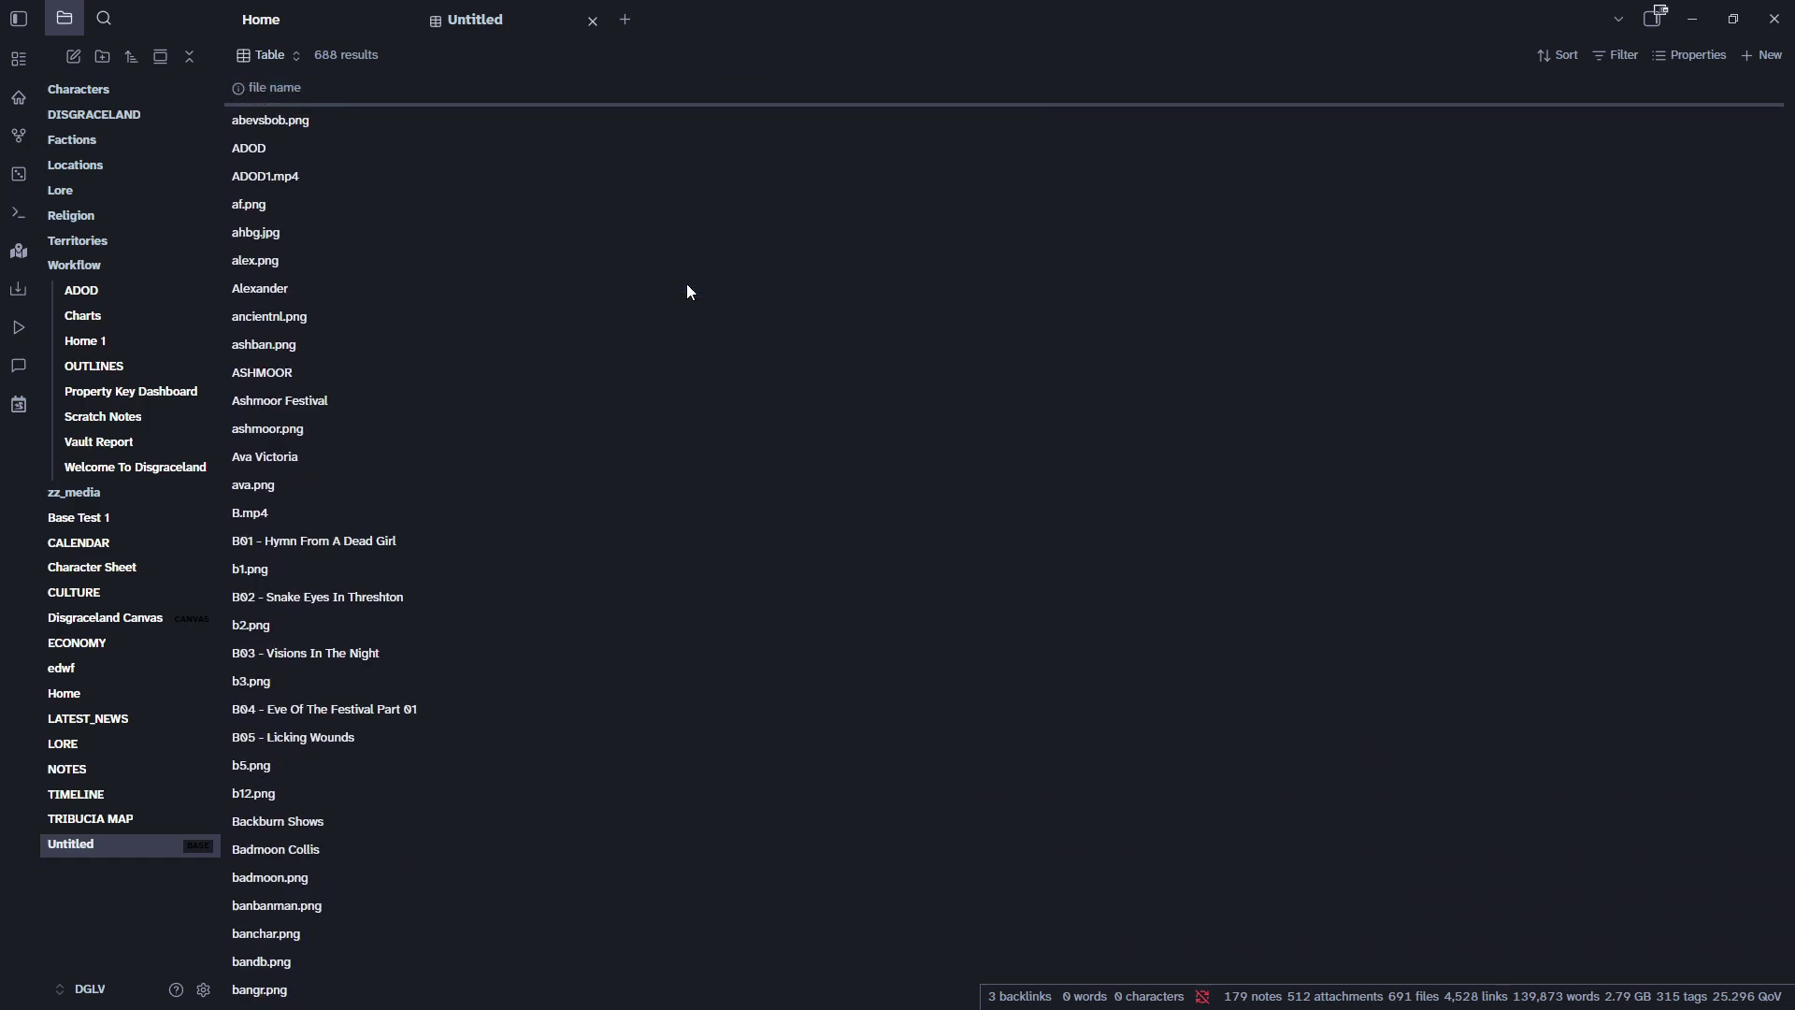
{"action": "scroll", "coordinate": [687, 292], "scroll_direction": "down", "scroll_amount": 10}
{"action": "scroll", "coordinate": [687, 292], "scroll_direction": "up", "scroll_amount": 10}
{"action": "scroll", "coordinate": [689, 292], "scroll_direction": "up", "scroll_amount": 15}
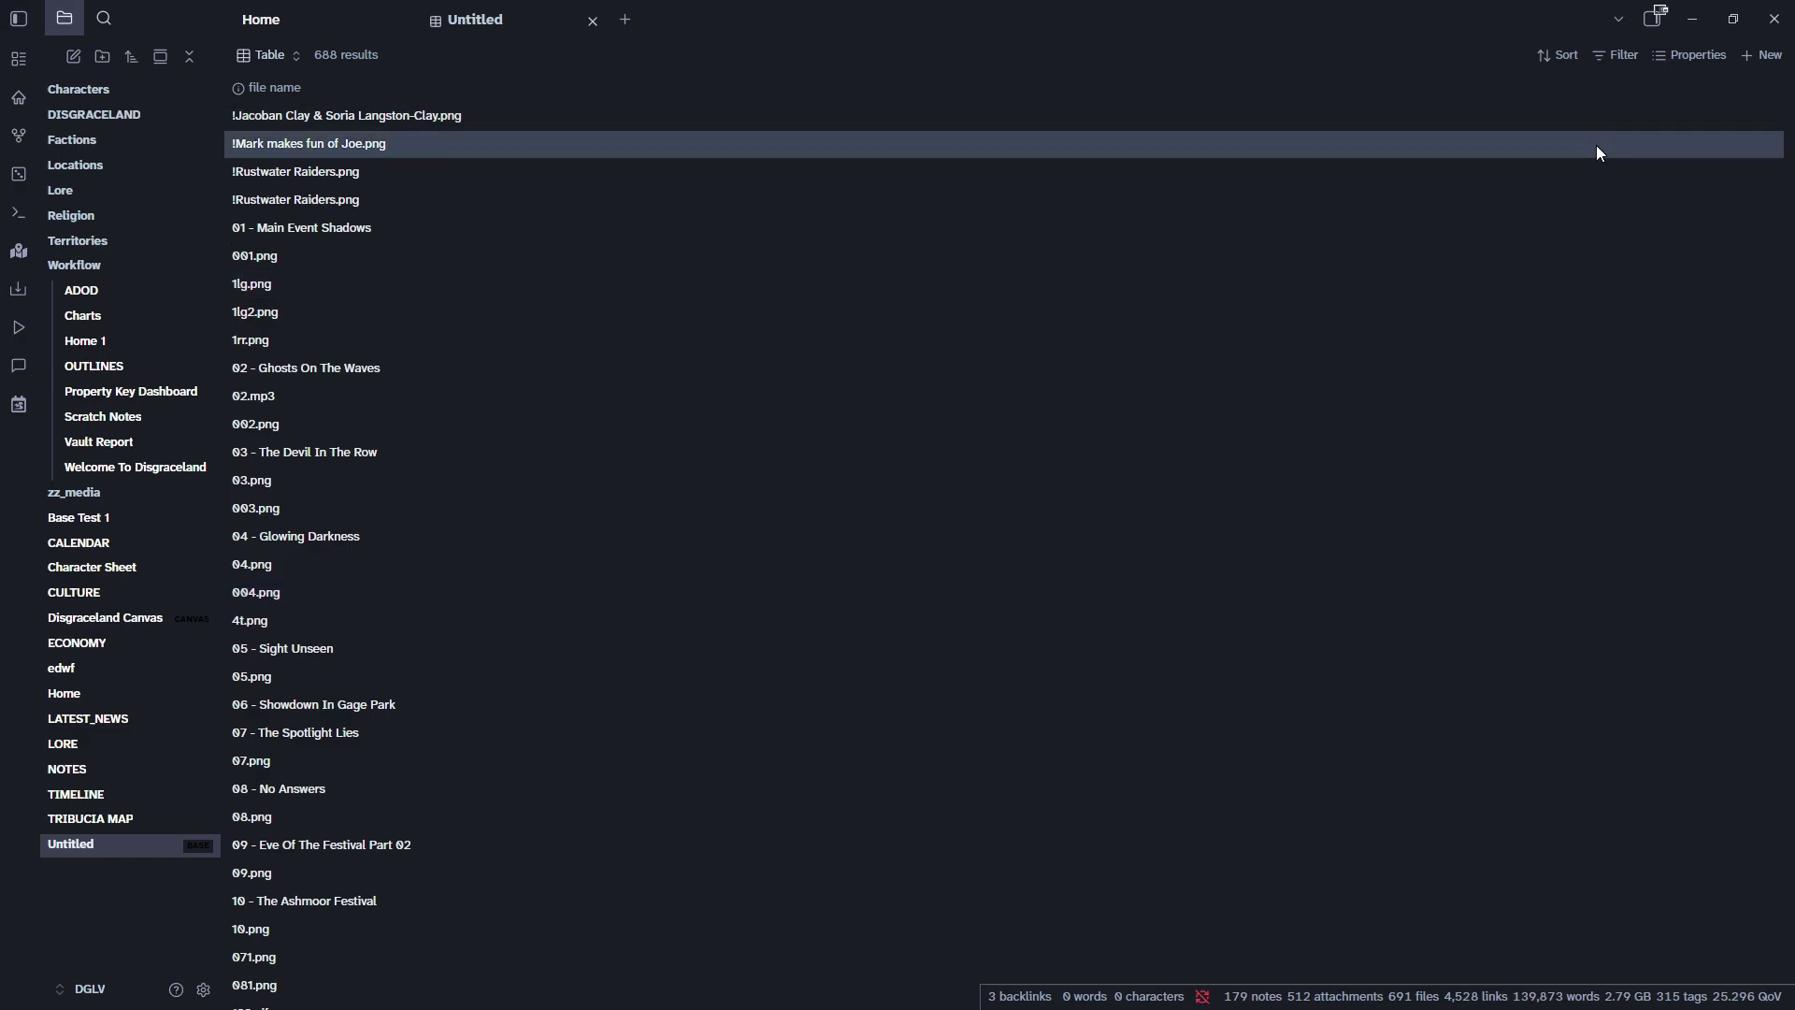
Filter the base with a 'has tag' condition set to the character tag.
{"action": "left_click", "coordinate": [1613, 55]}
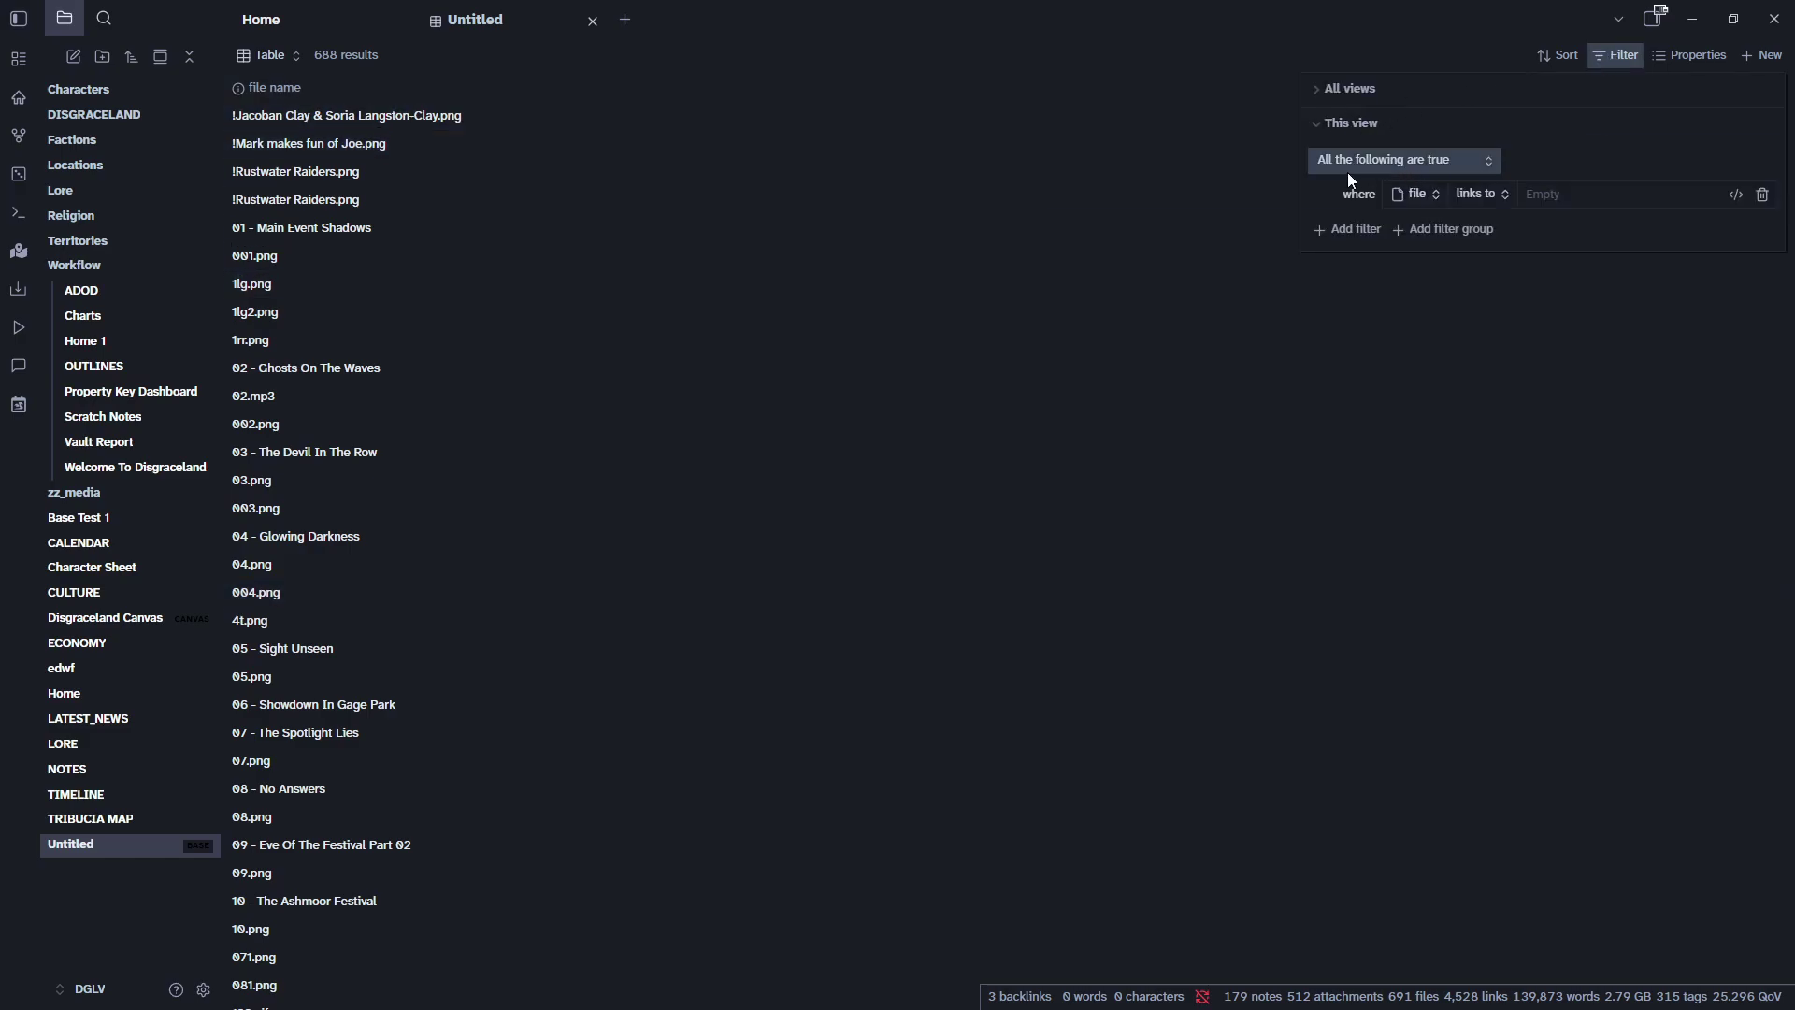
{"action": "left_click", "coordinate": [1474, 194]}
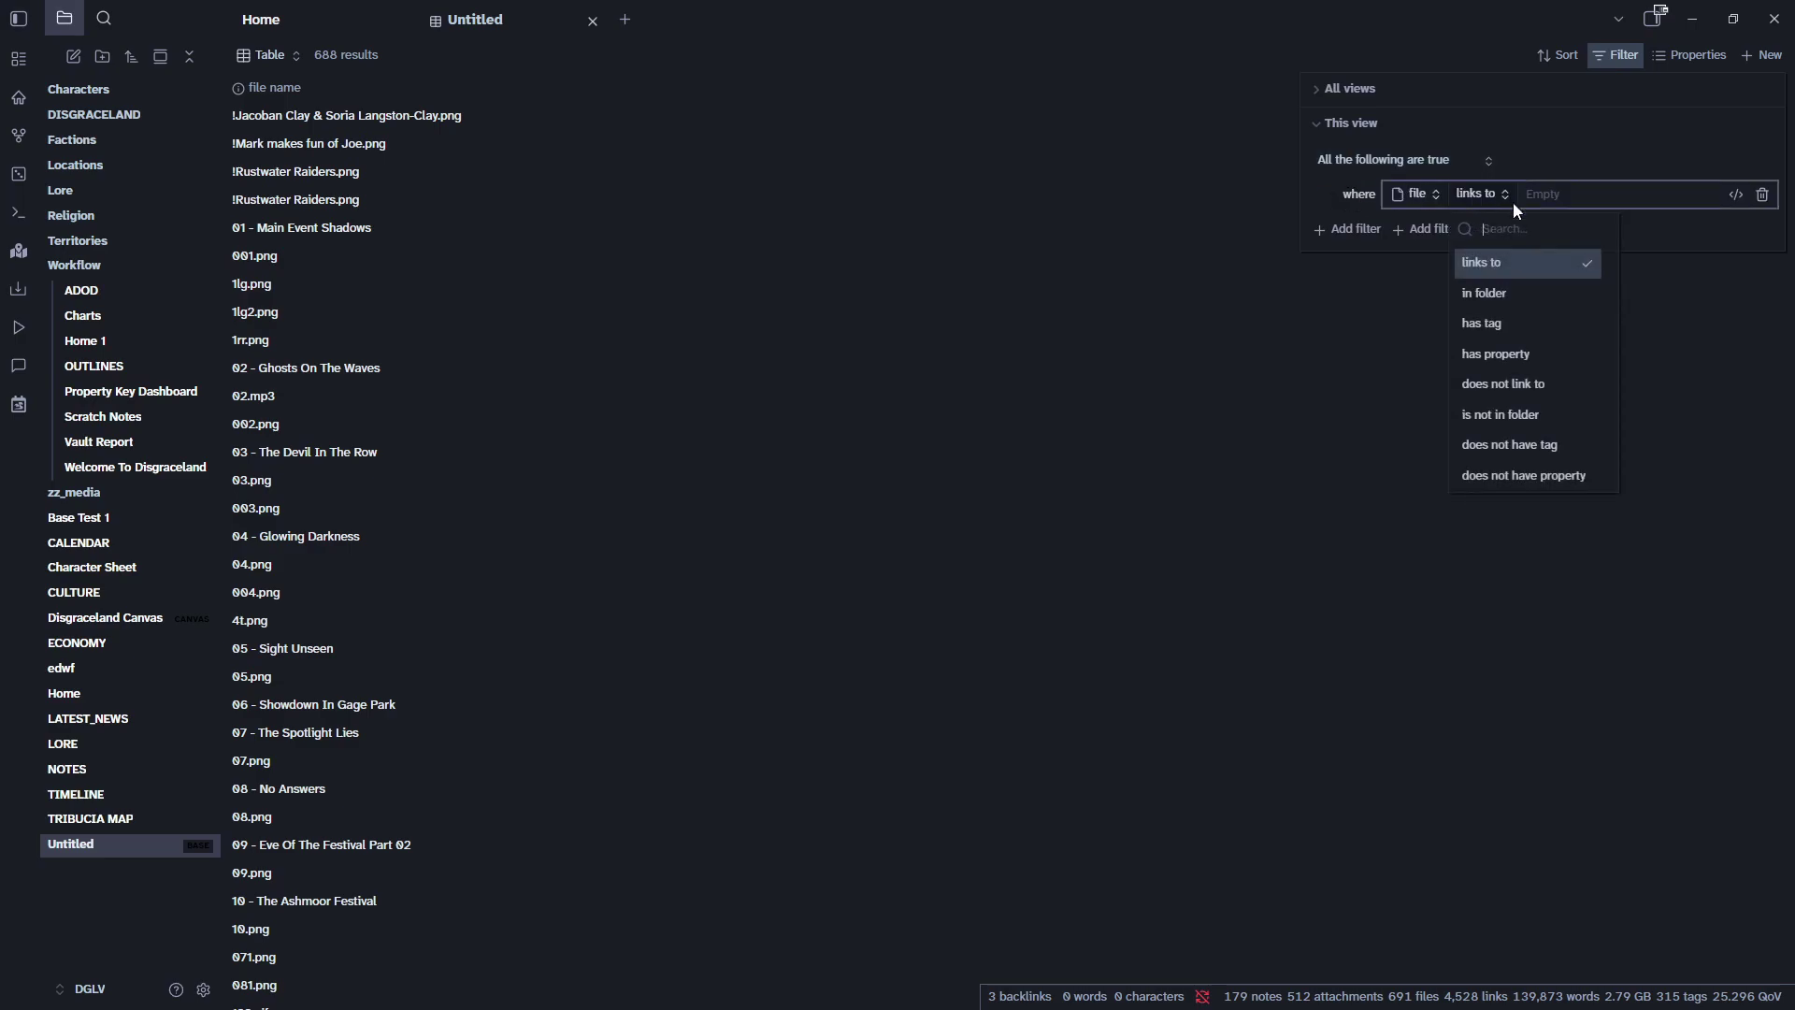
{"action": "left_click", "coordinate": [1556, 321]}
{"action": "type", "text": "character"}
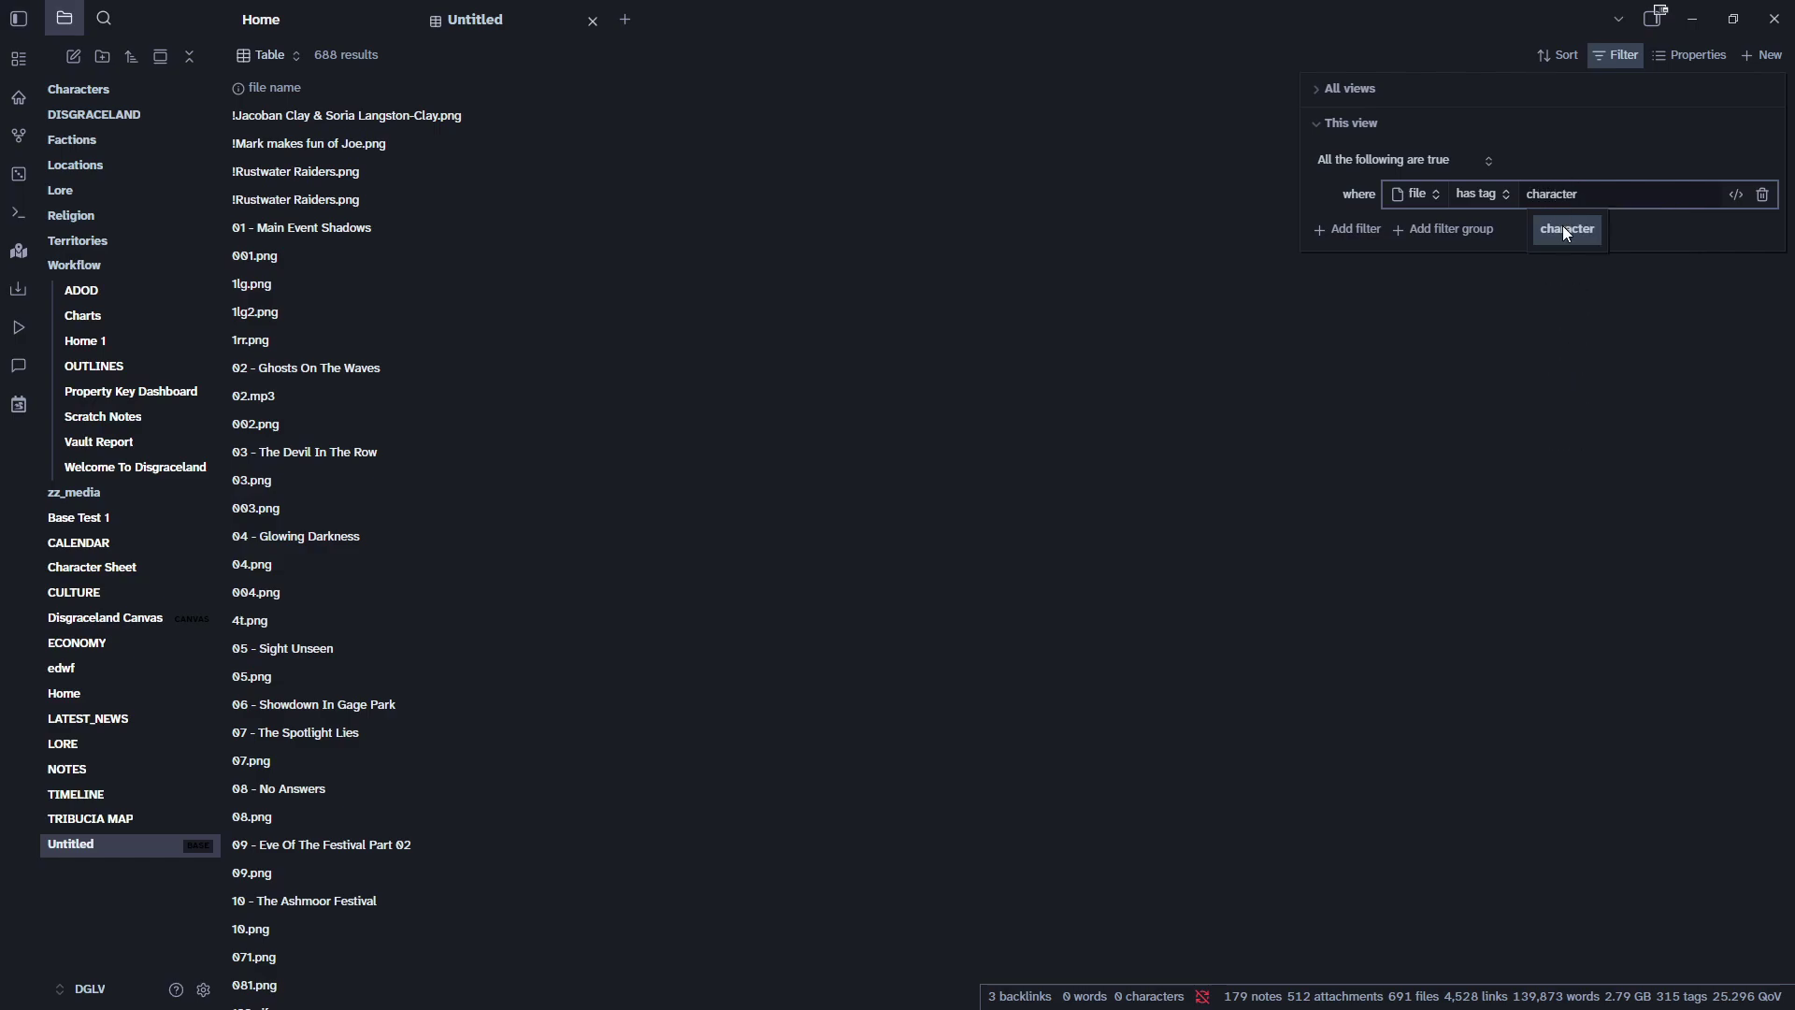
{"action": "left_click", "coordinate": [1567, 230]}
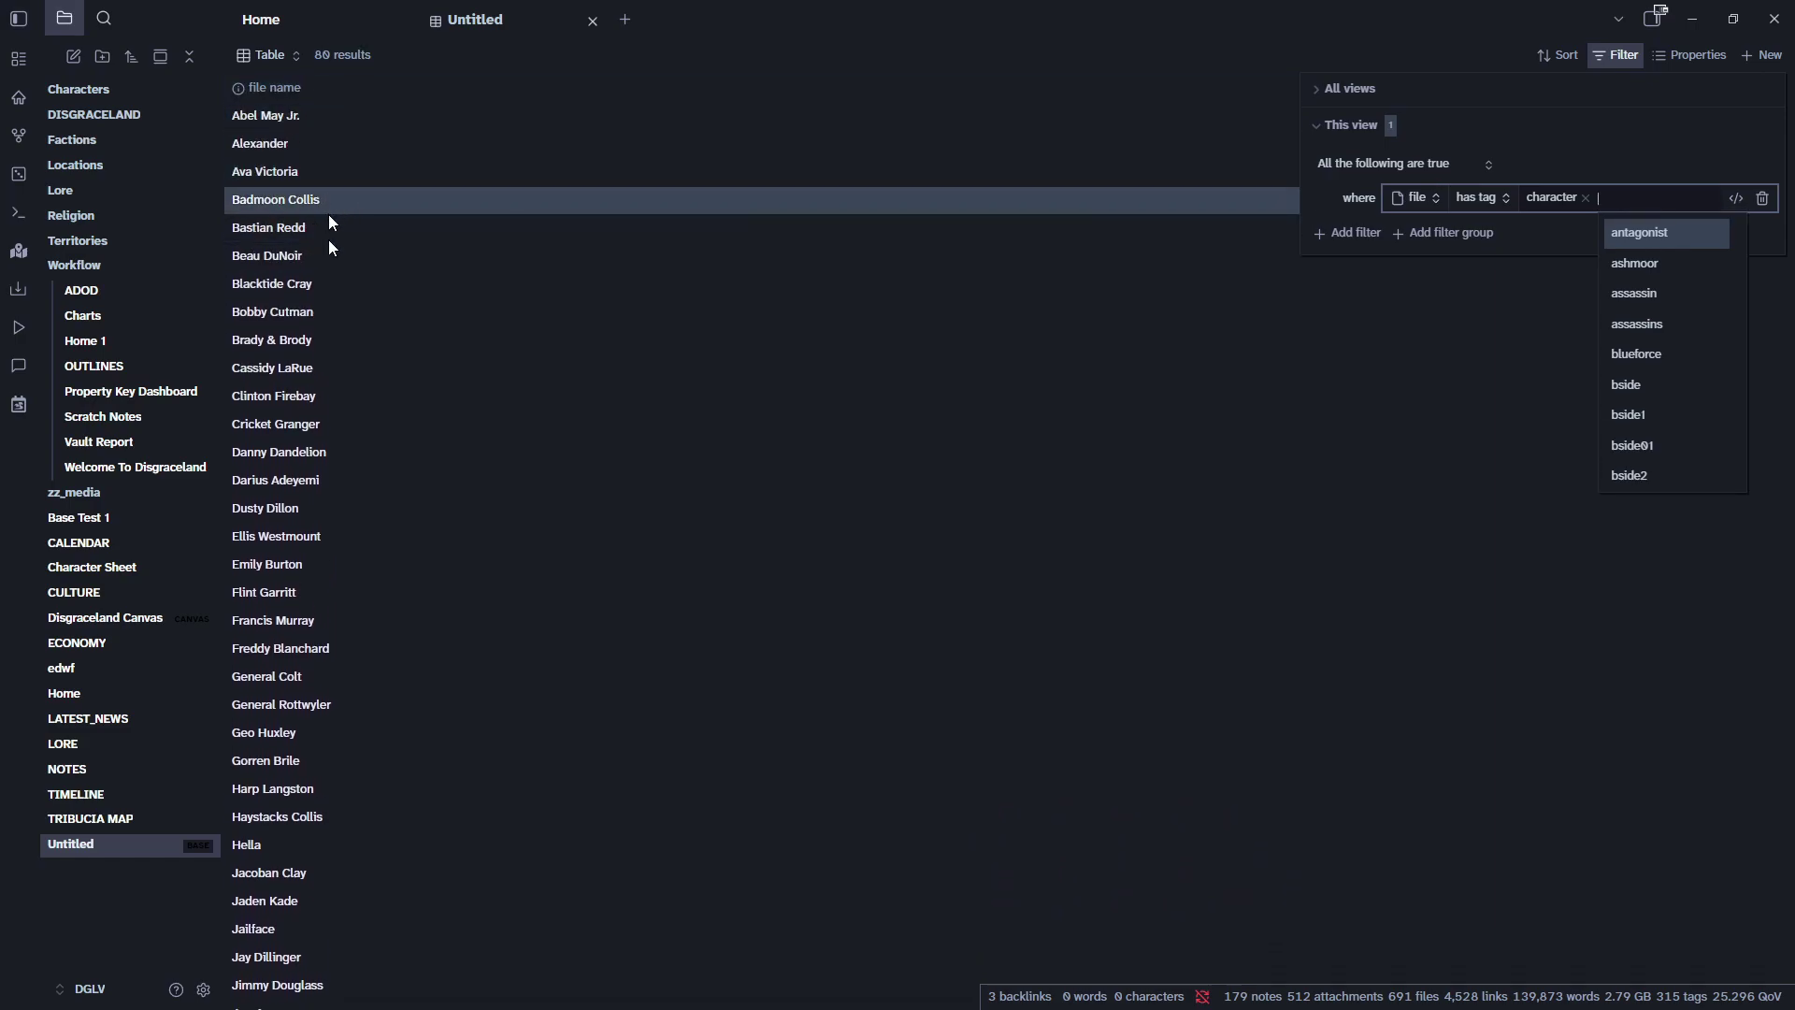
{"action": "left_click", "coordinate": [1548, 318]}
{"action": "left_click", "coordinate": [1615, 55]}
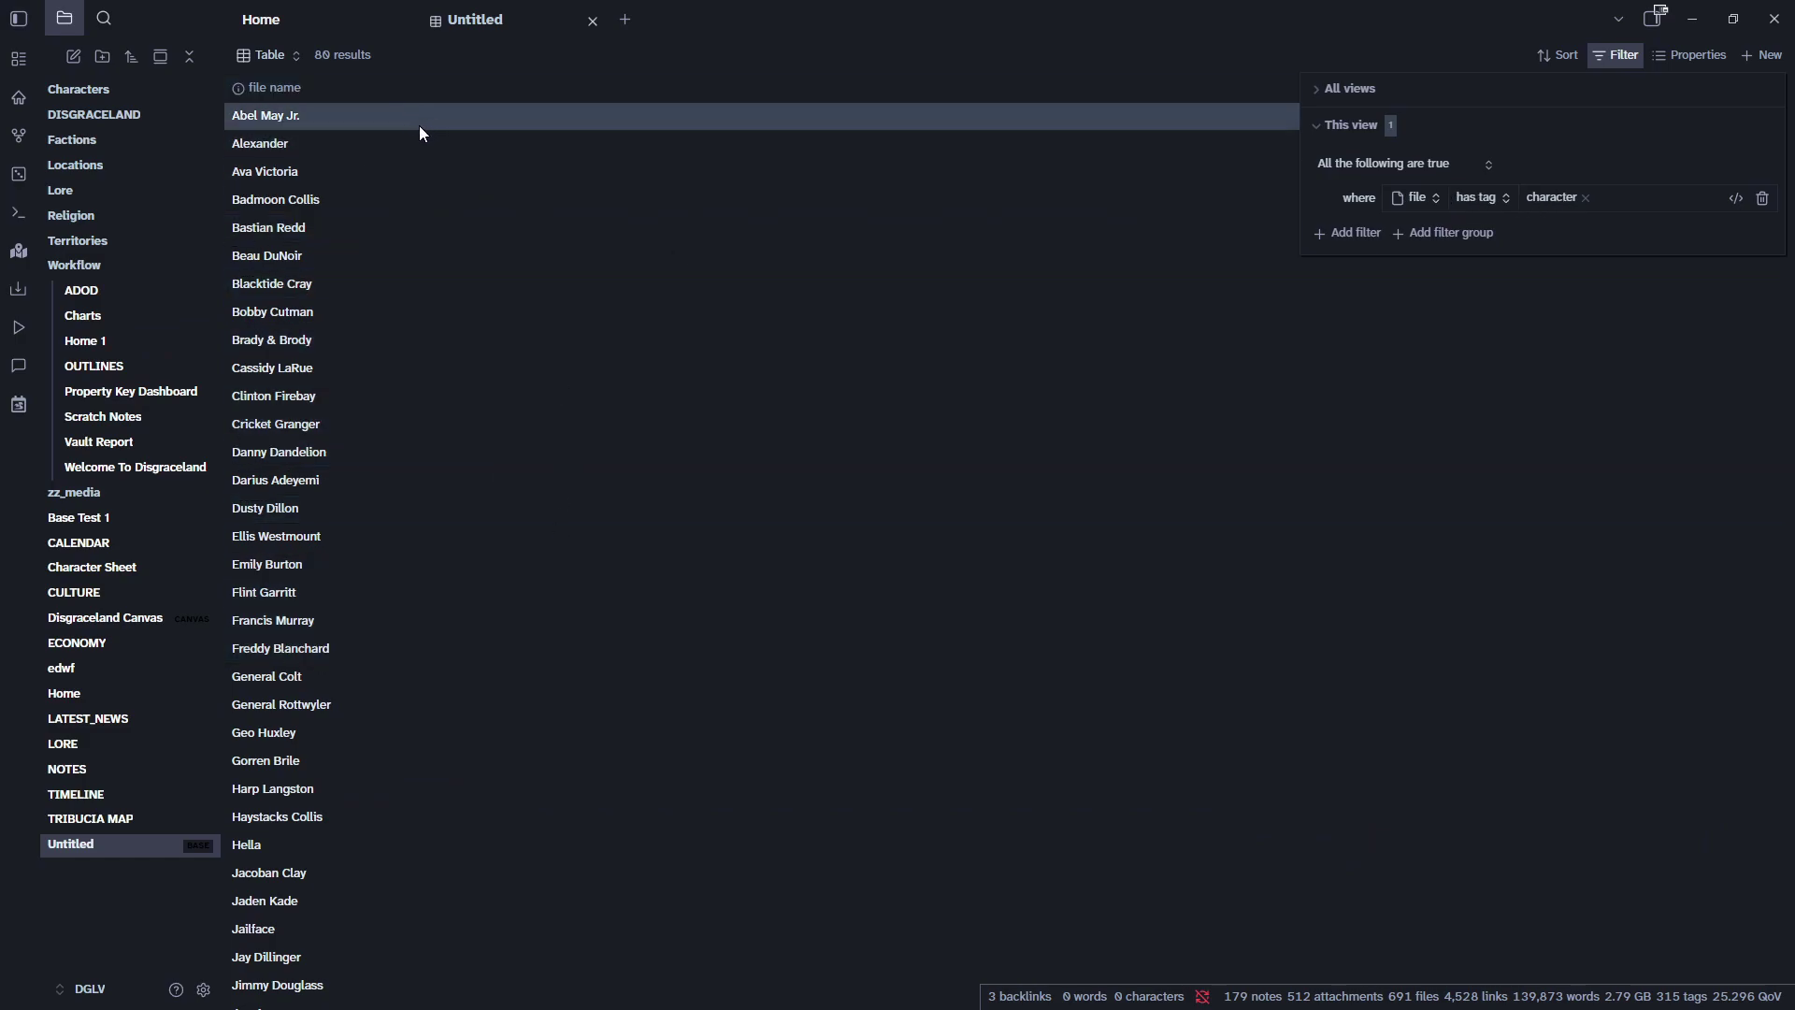
Add district, religion, territory and role columns to the table.
{"action": "left_click", "coordinate": [1674, 54]}
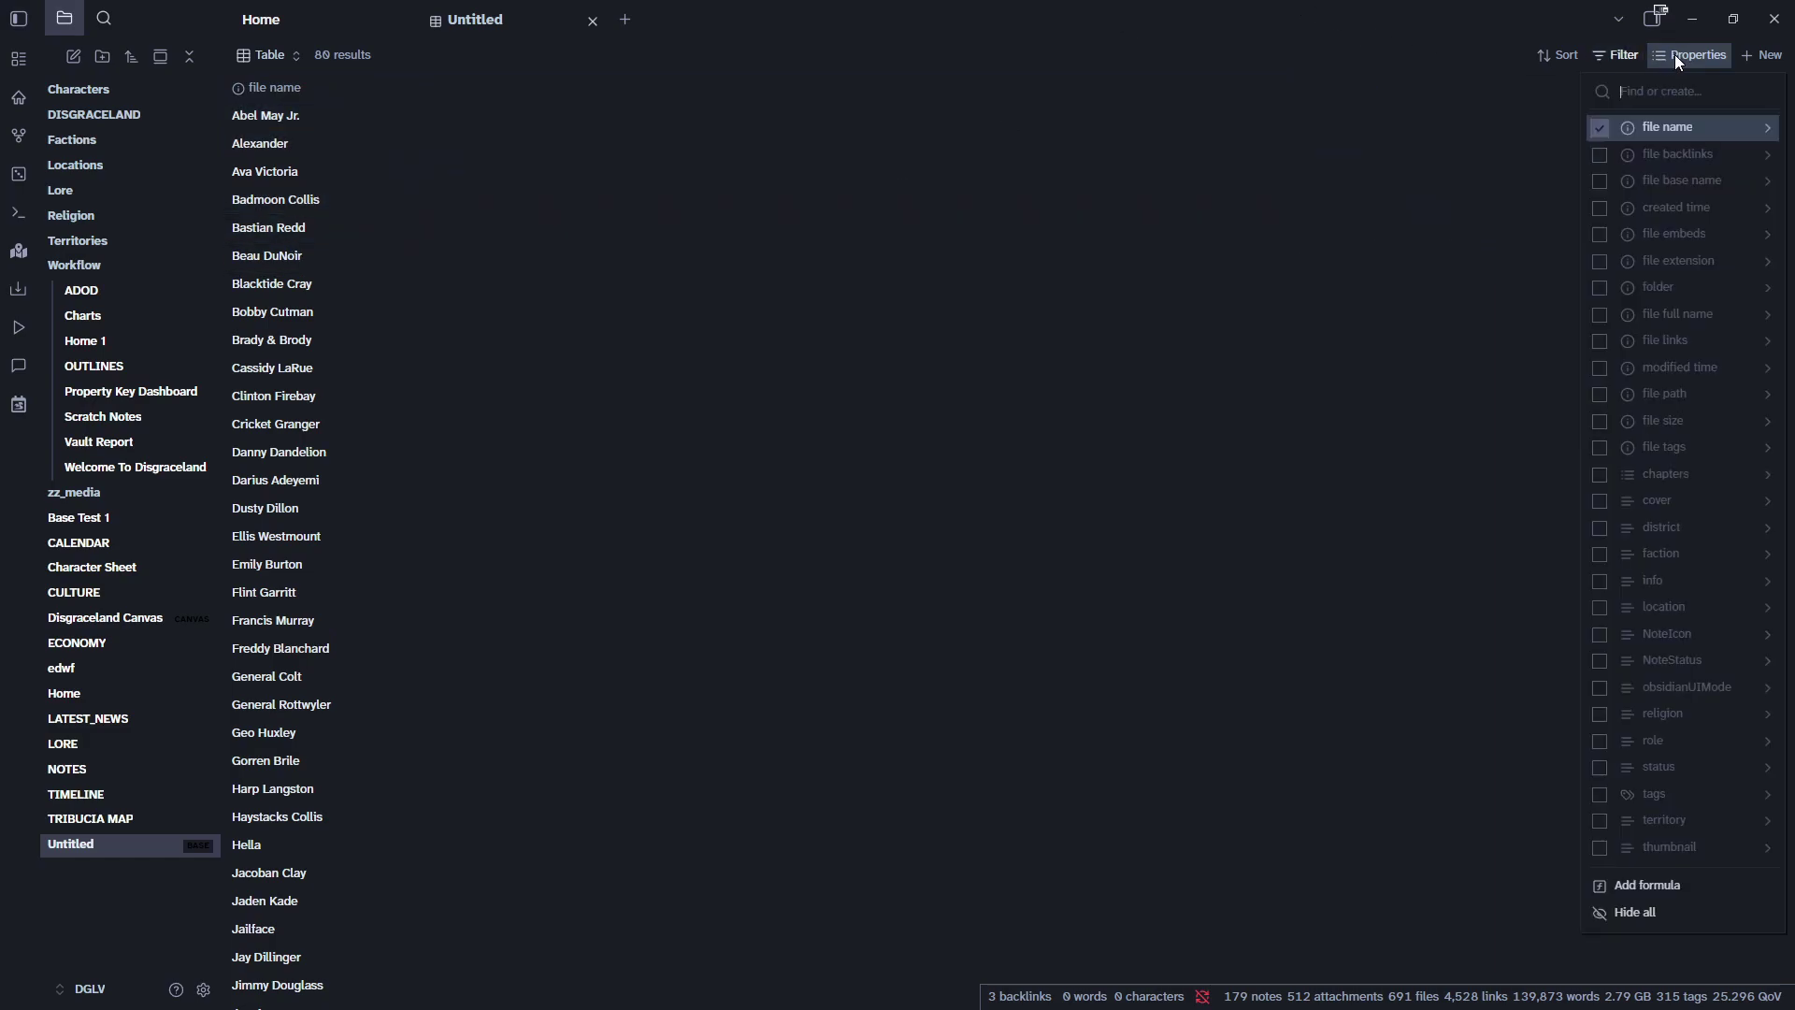
{"action": "left_click", "coordinate": [1679, 53]}
{"action": "left_click", "coordinate": [1680, 54]}
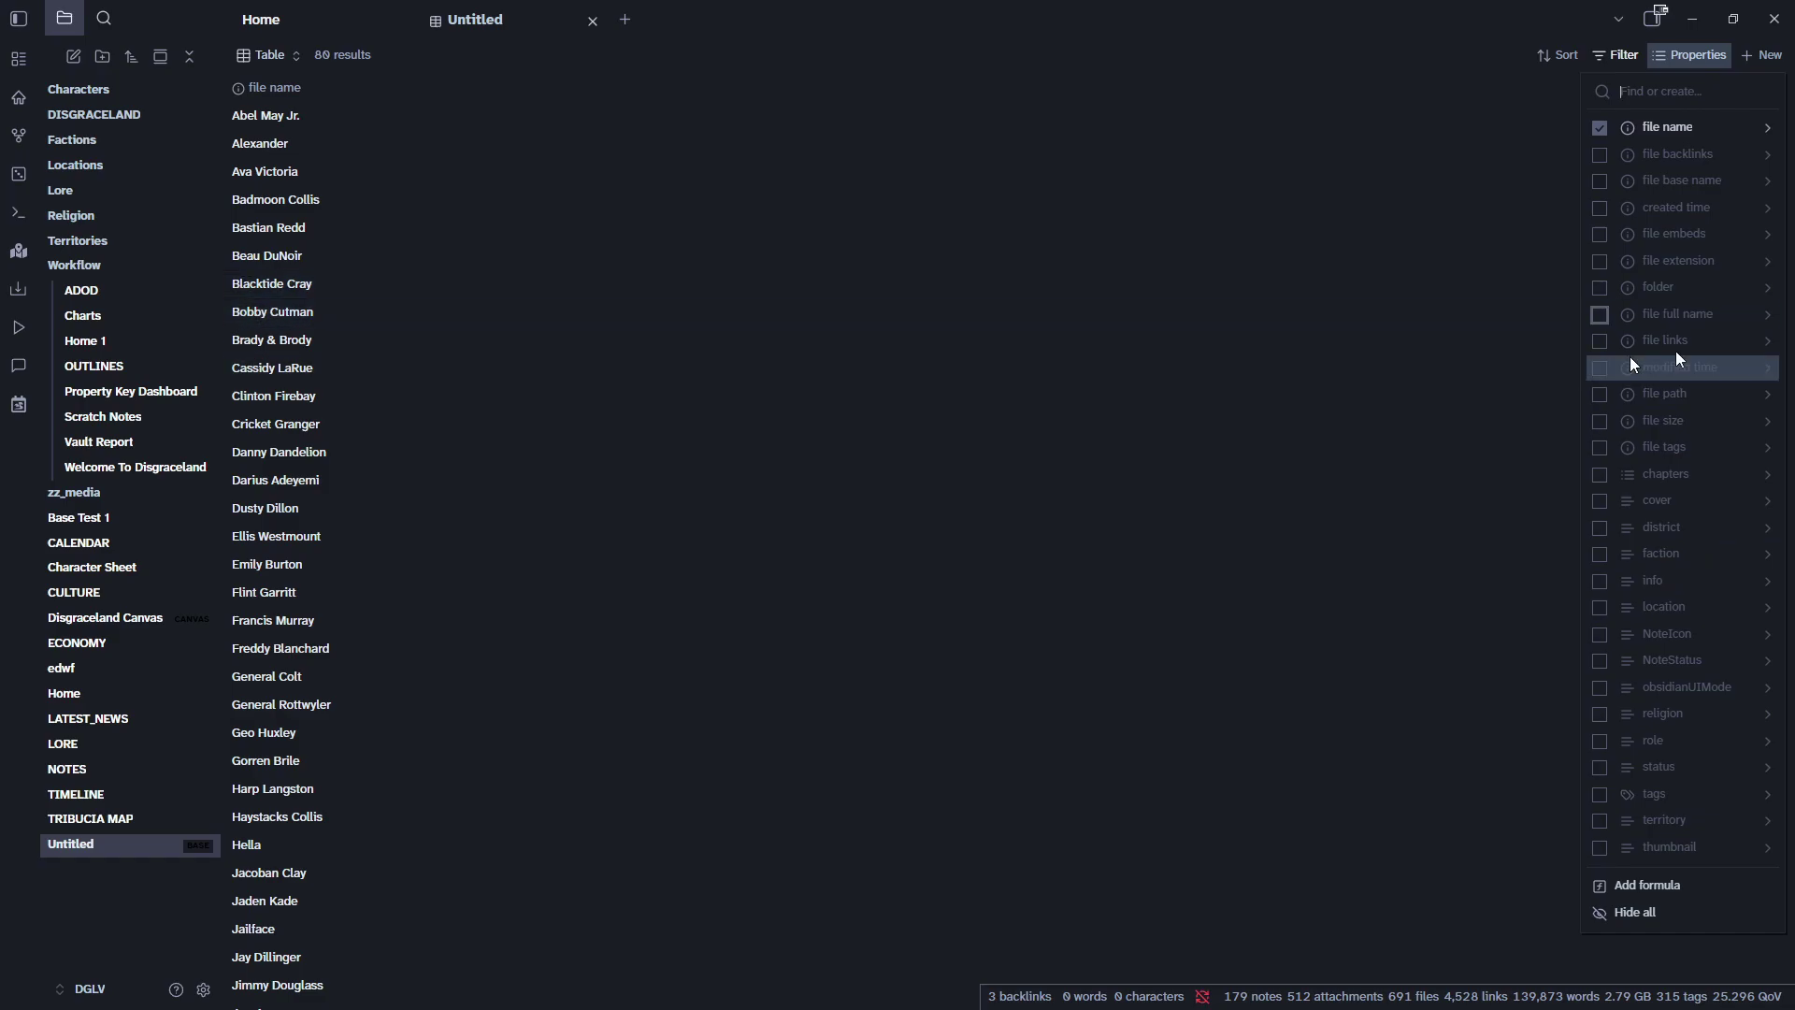
{"action": "left_click", "coordinate": [1599, 529]}
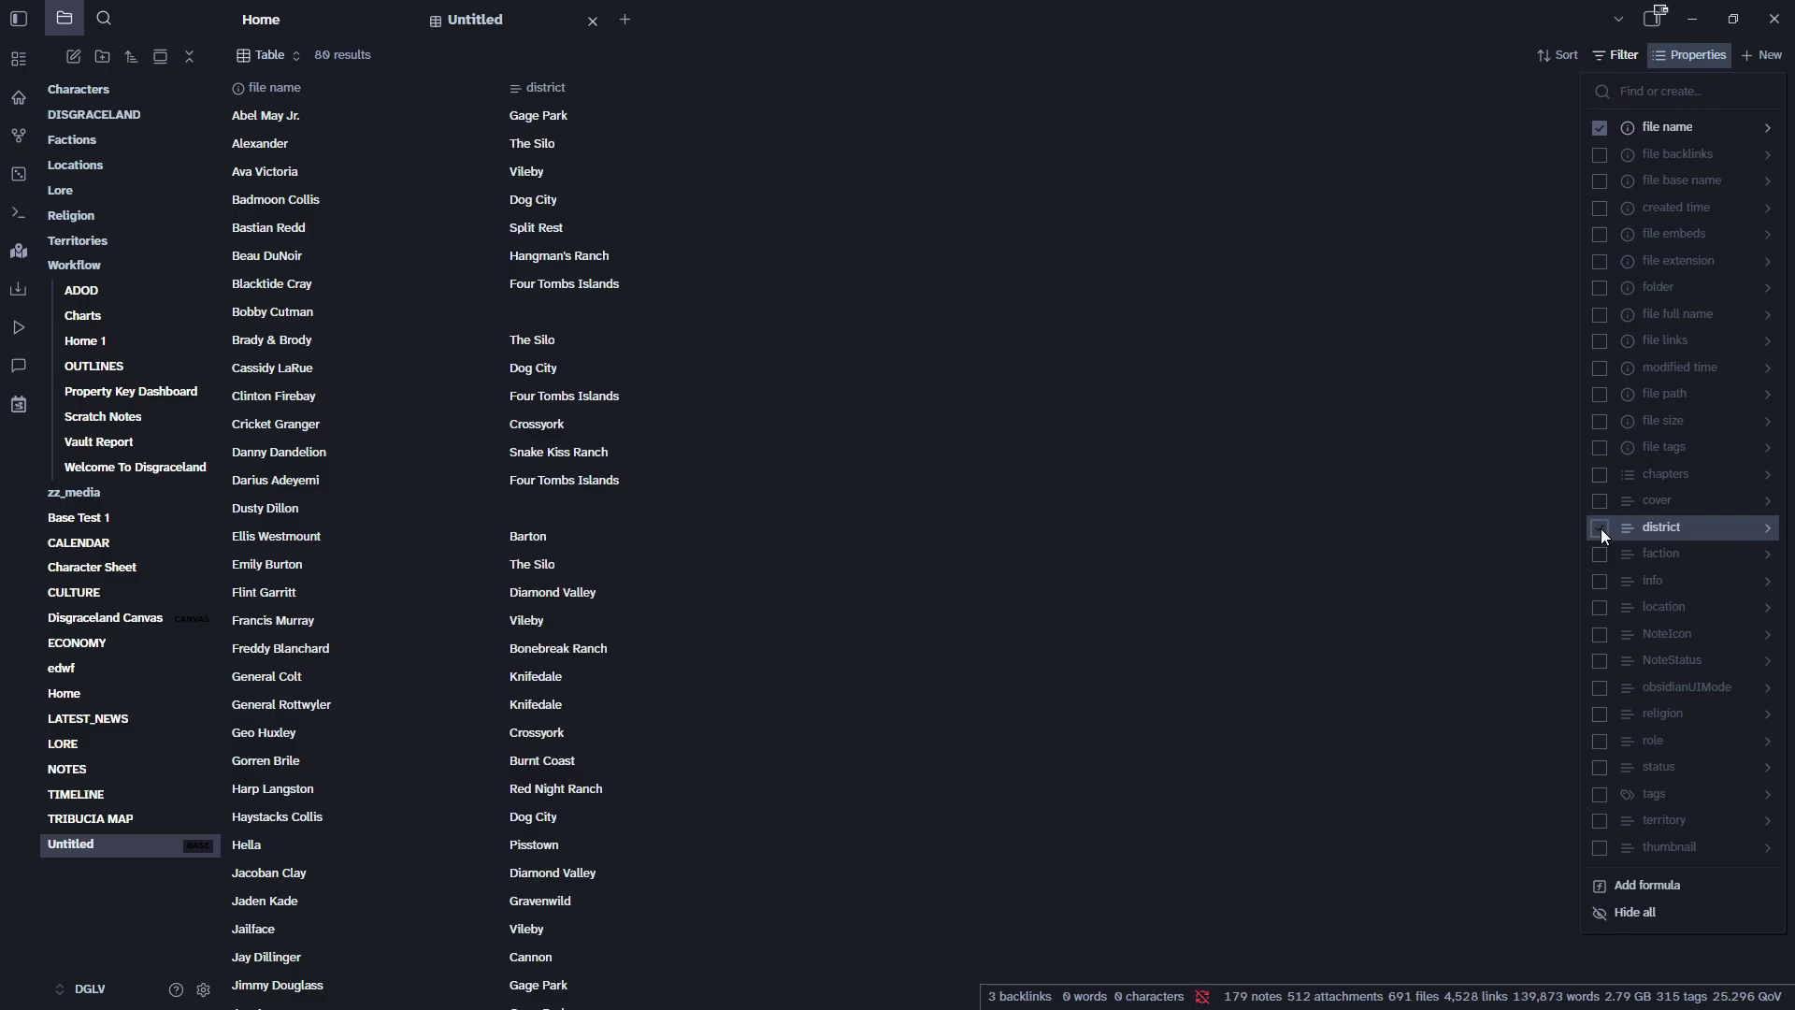
{"action": "left_click", "coordinate": [1598, 714]}
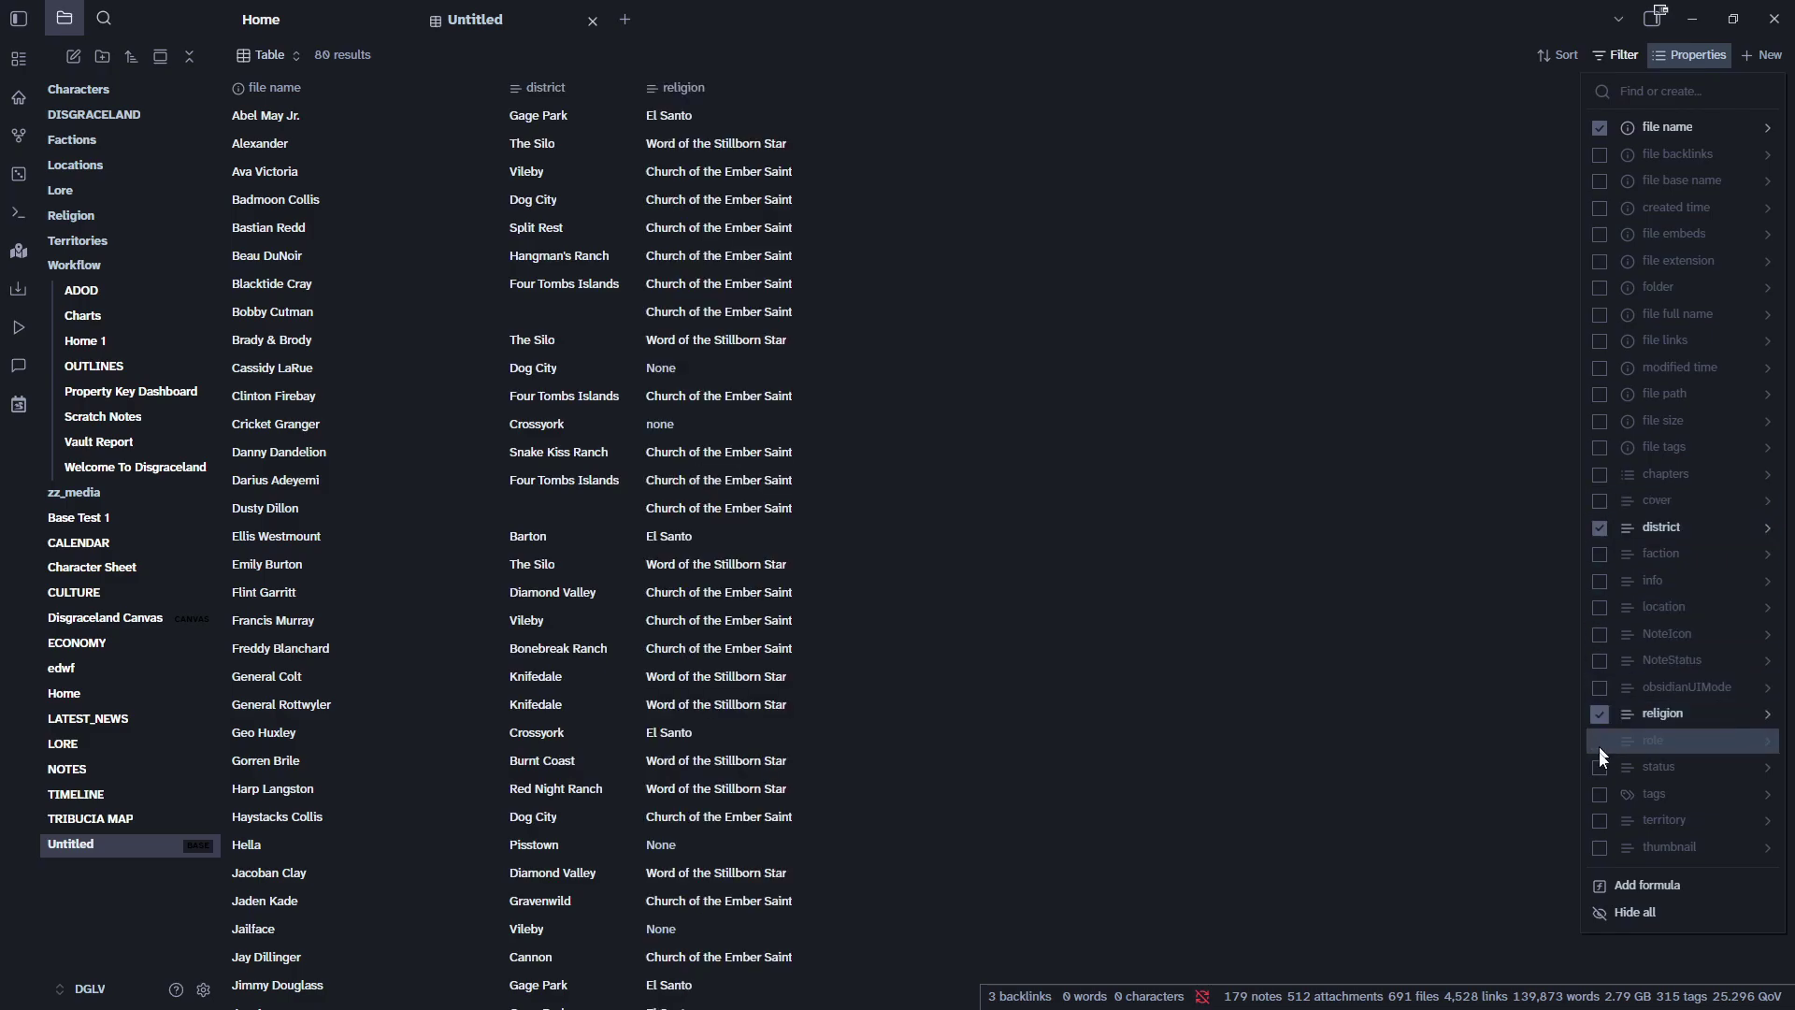
{"action": "left_click", "coordinate": [1599, 821]}
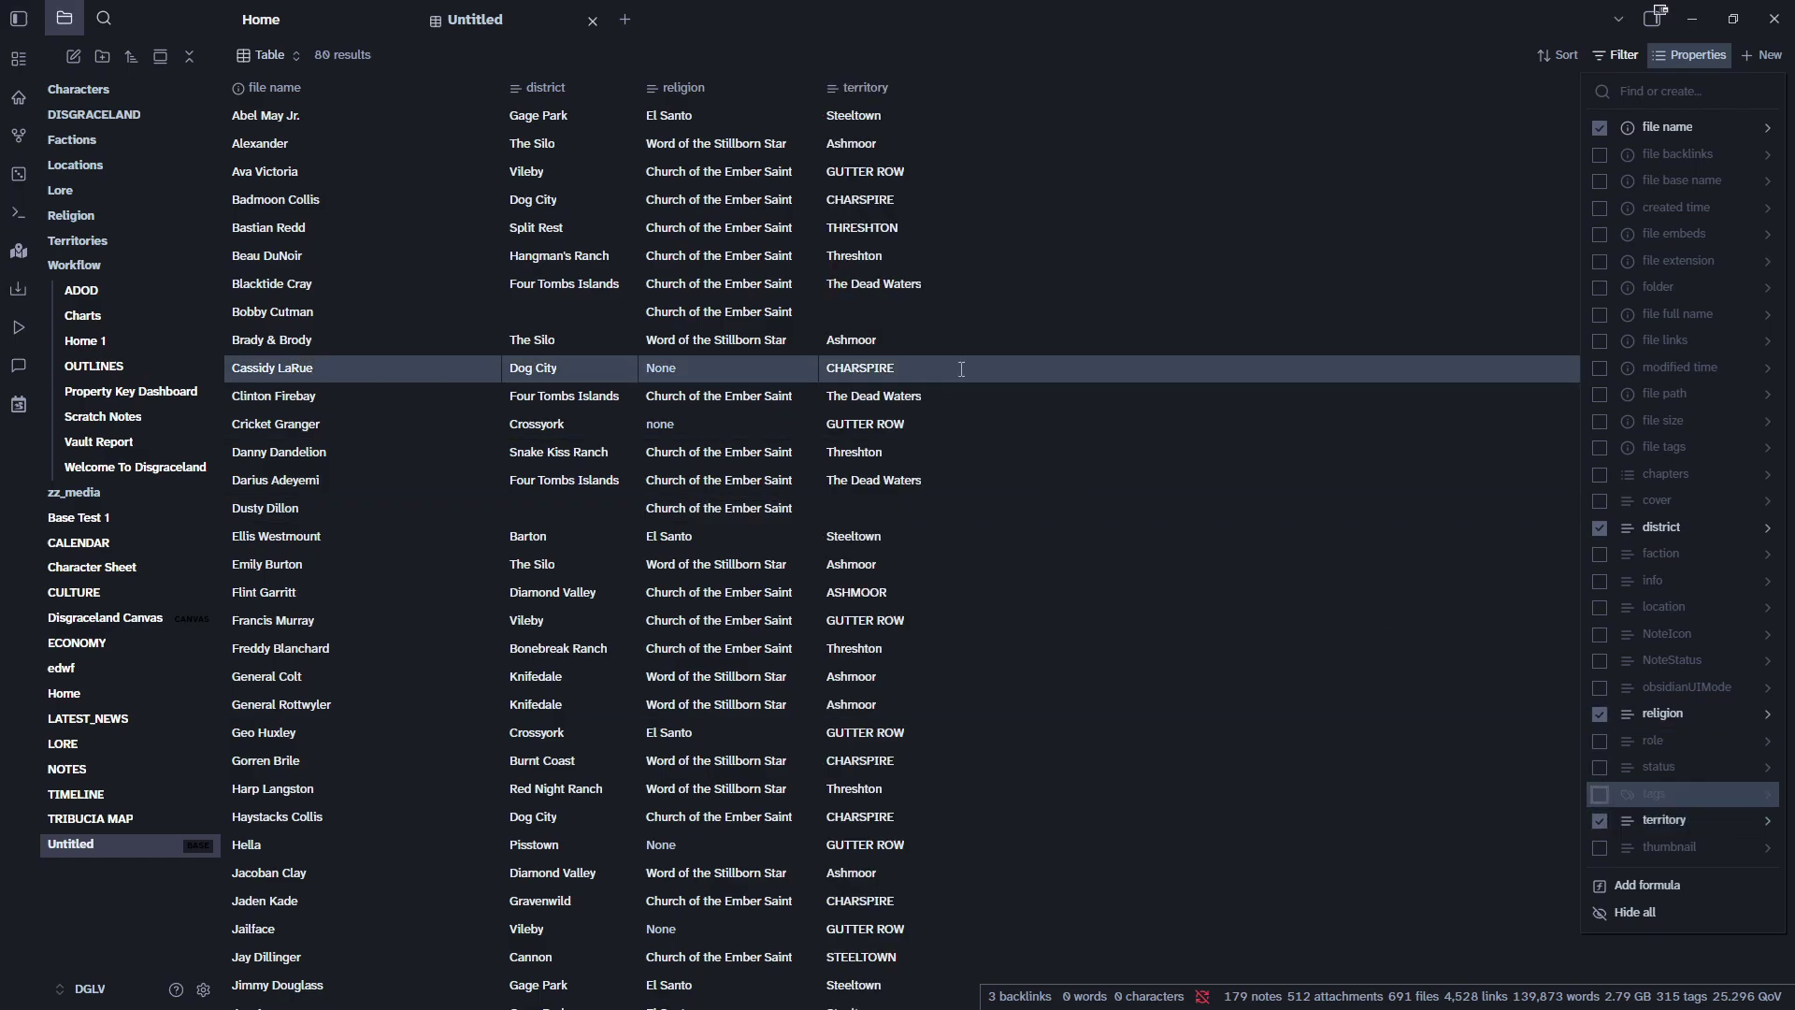
{"action": "left_click", "coordinate": [1602, 740]}
{"action": "scroll", "coordinate": [1034, 267], "scroll_direction": "down", "scroll_amount": 4}
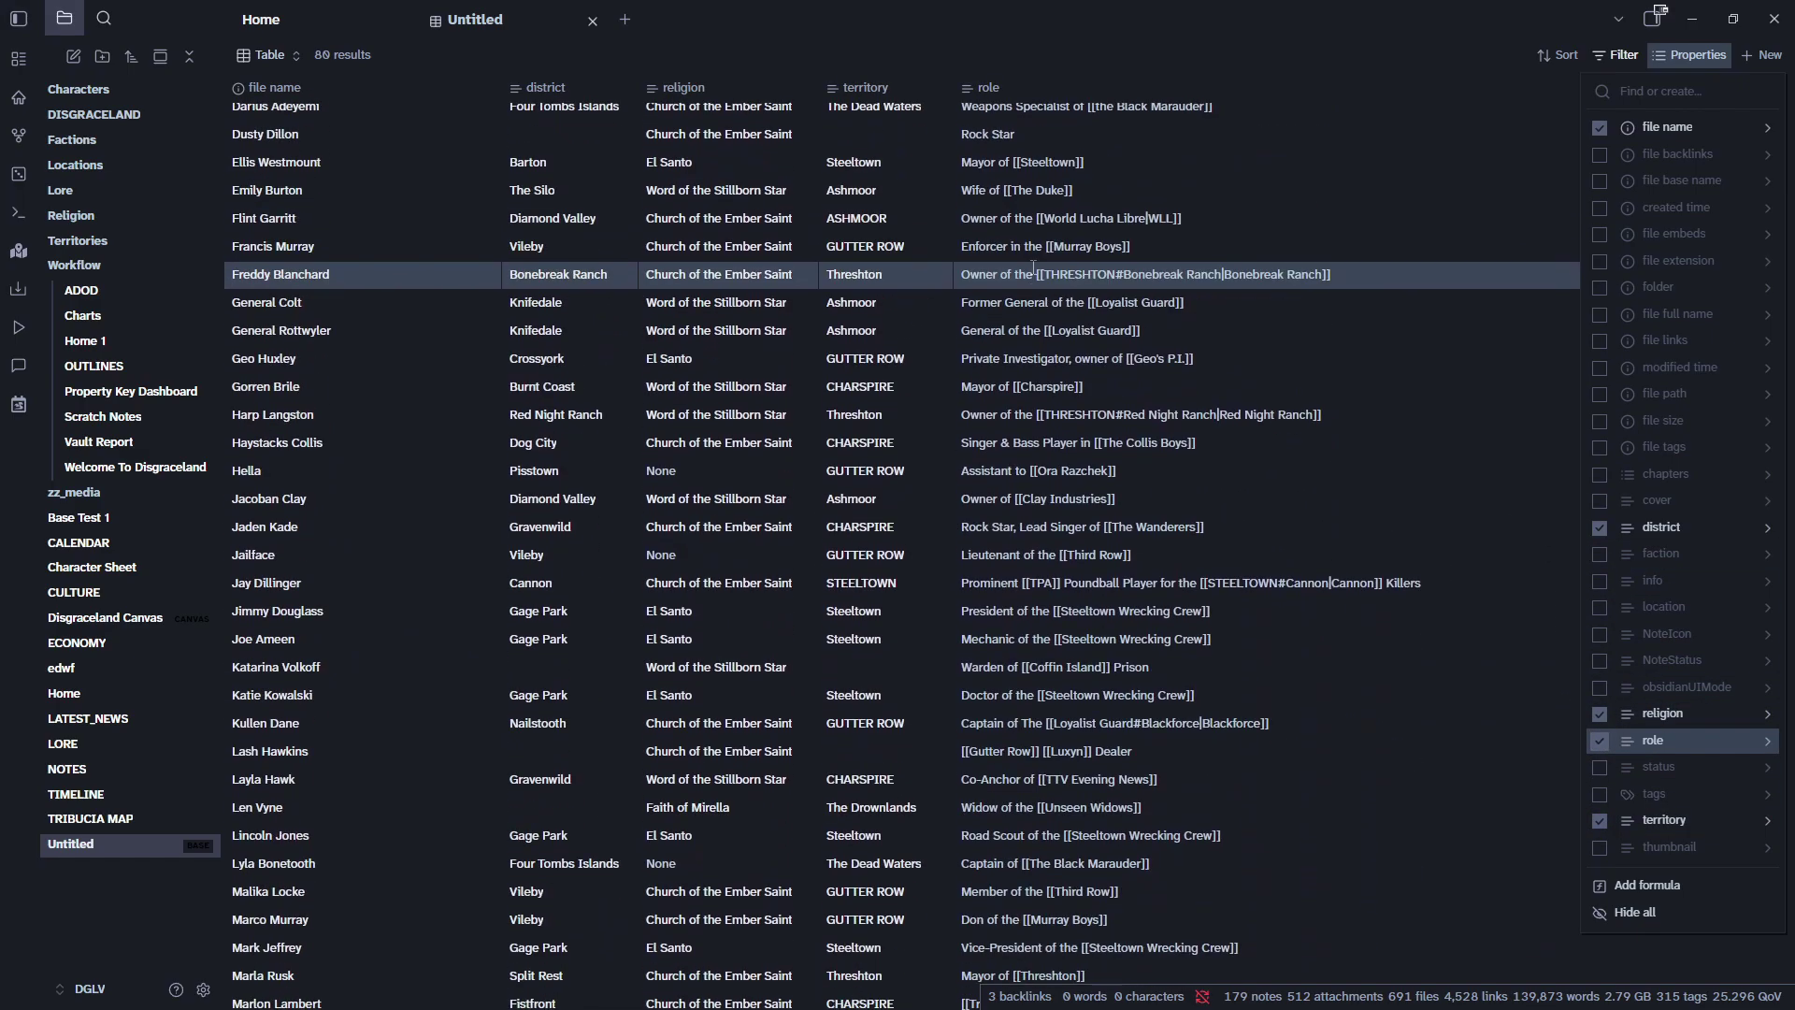
{"action": "scroll", "coordinate": [1033, 267], "scroll_direction": "up", "scroll_amount": 4}
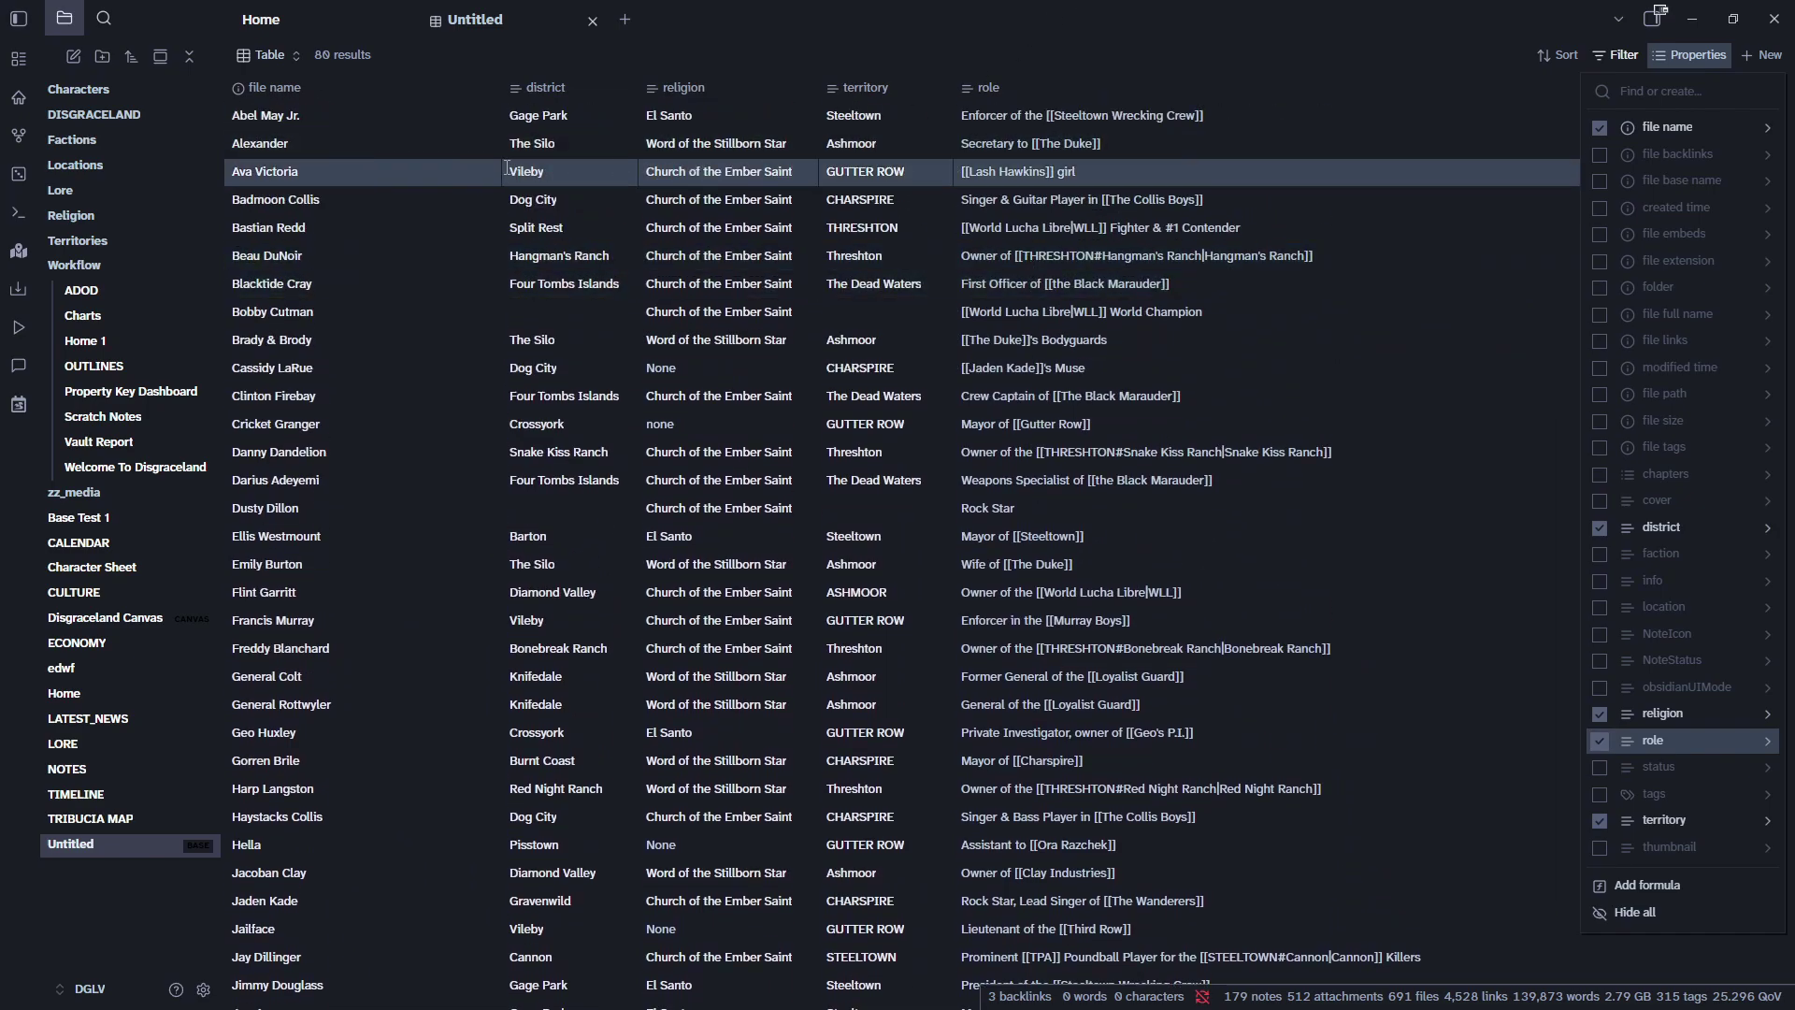
{"action": "left_click", "coordinate": [1704, 58]}
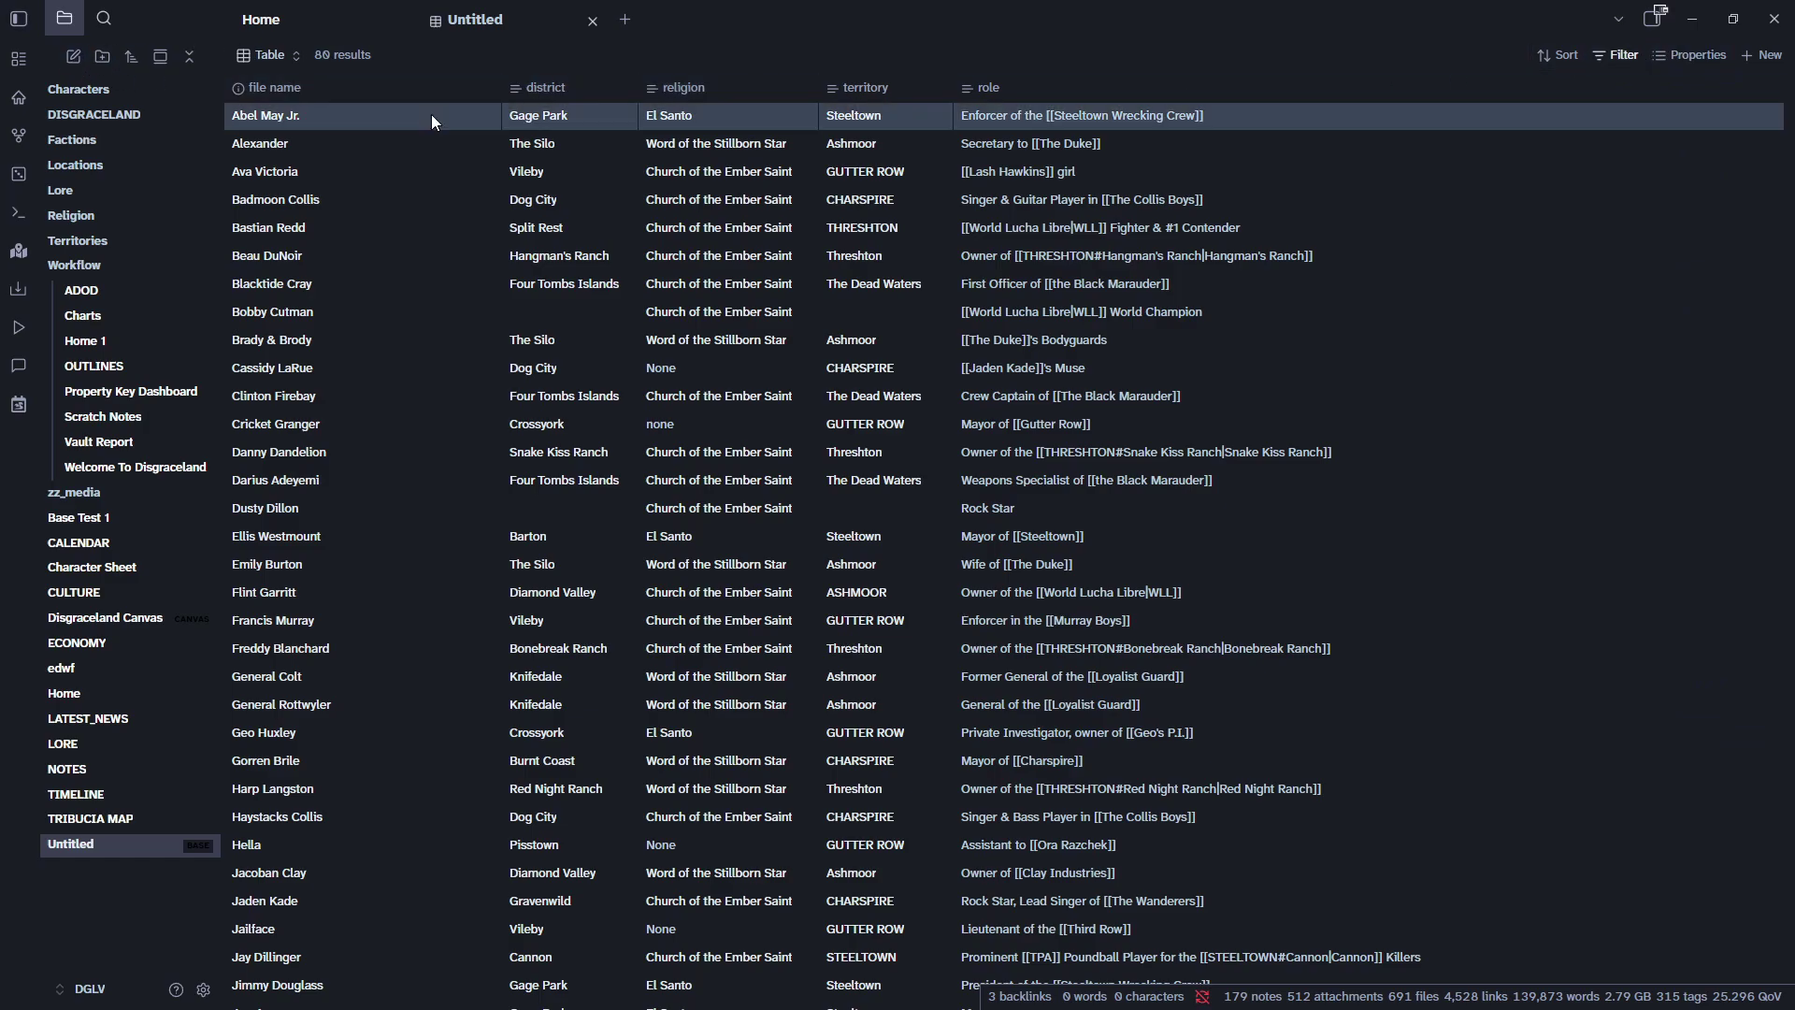
Switch the view's layout from table to cards.
{"action": "left_click", "coordinate": [300, 59]}
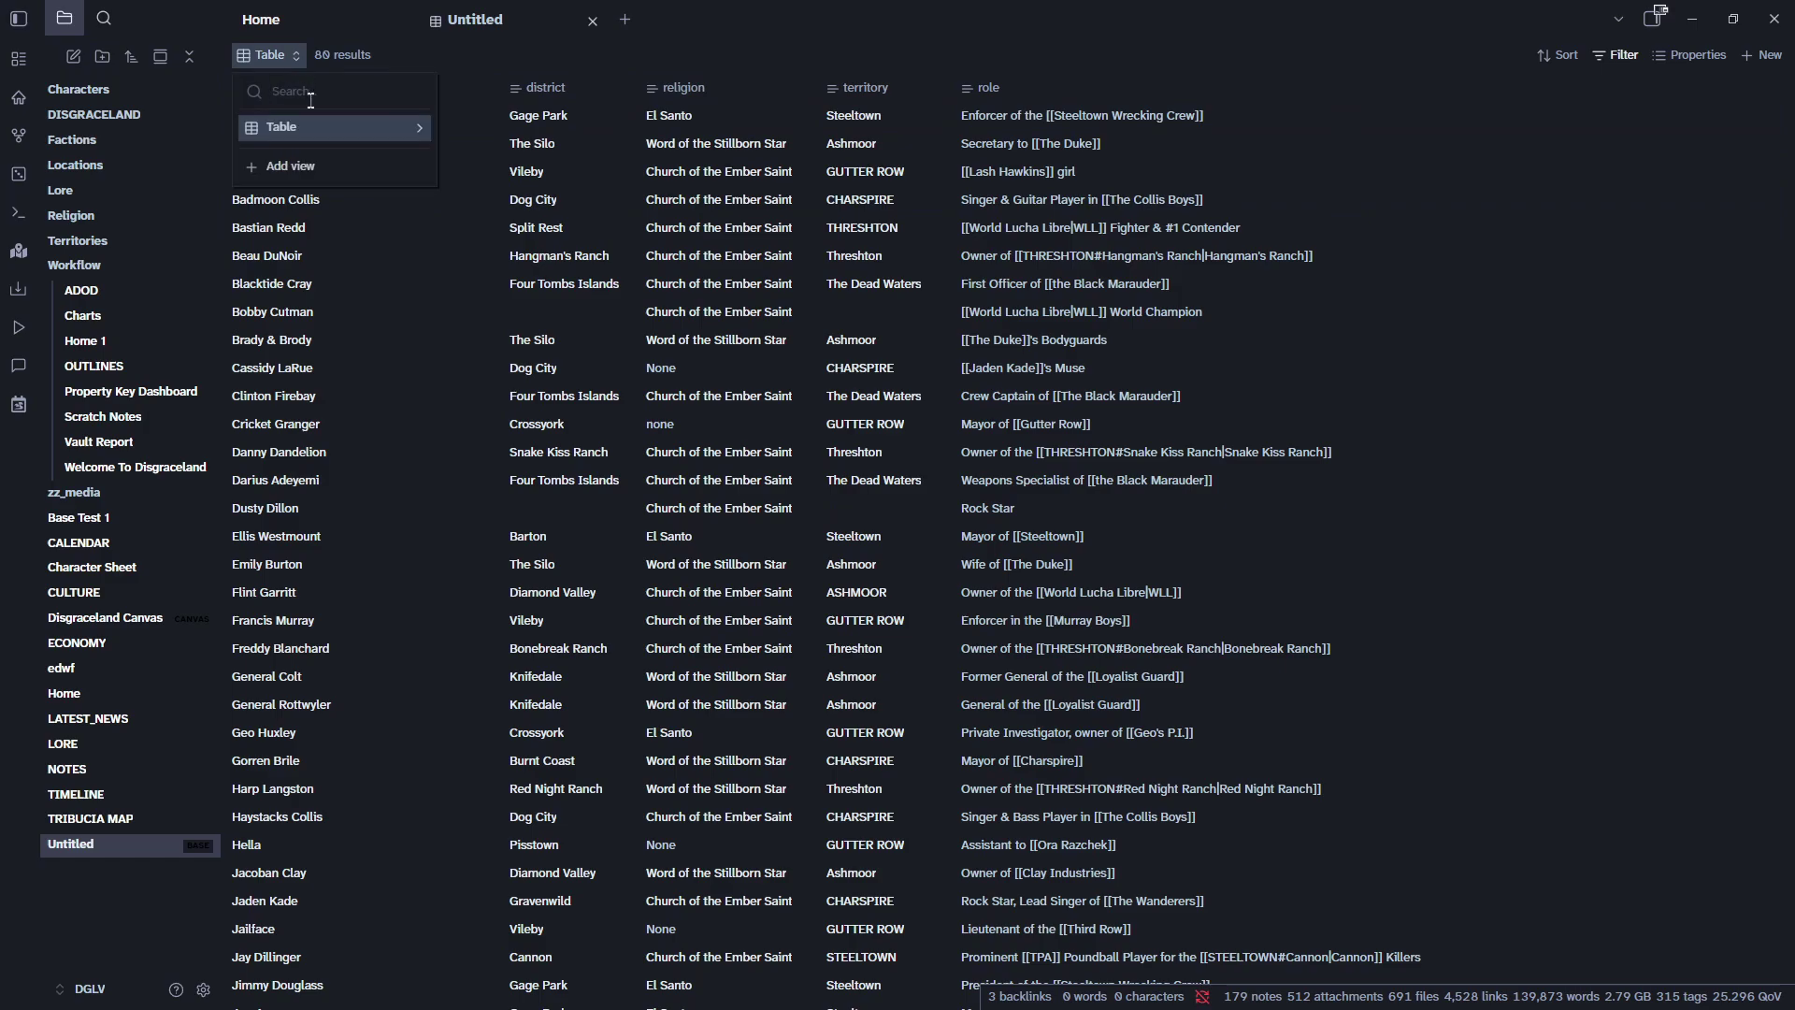
{"action": "left_click", "coordinate": [420, 134]}
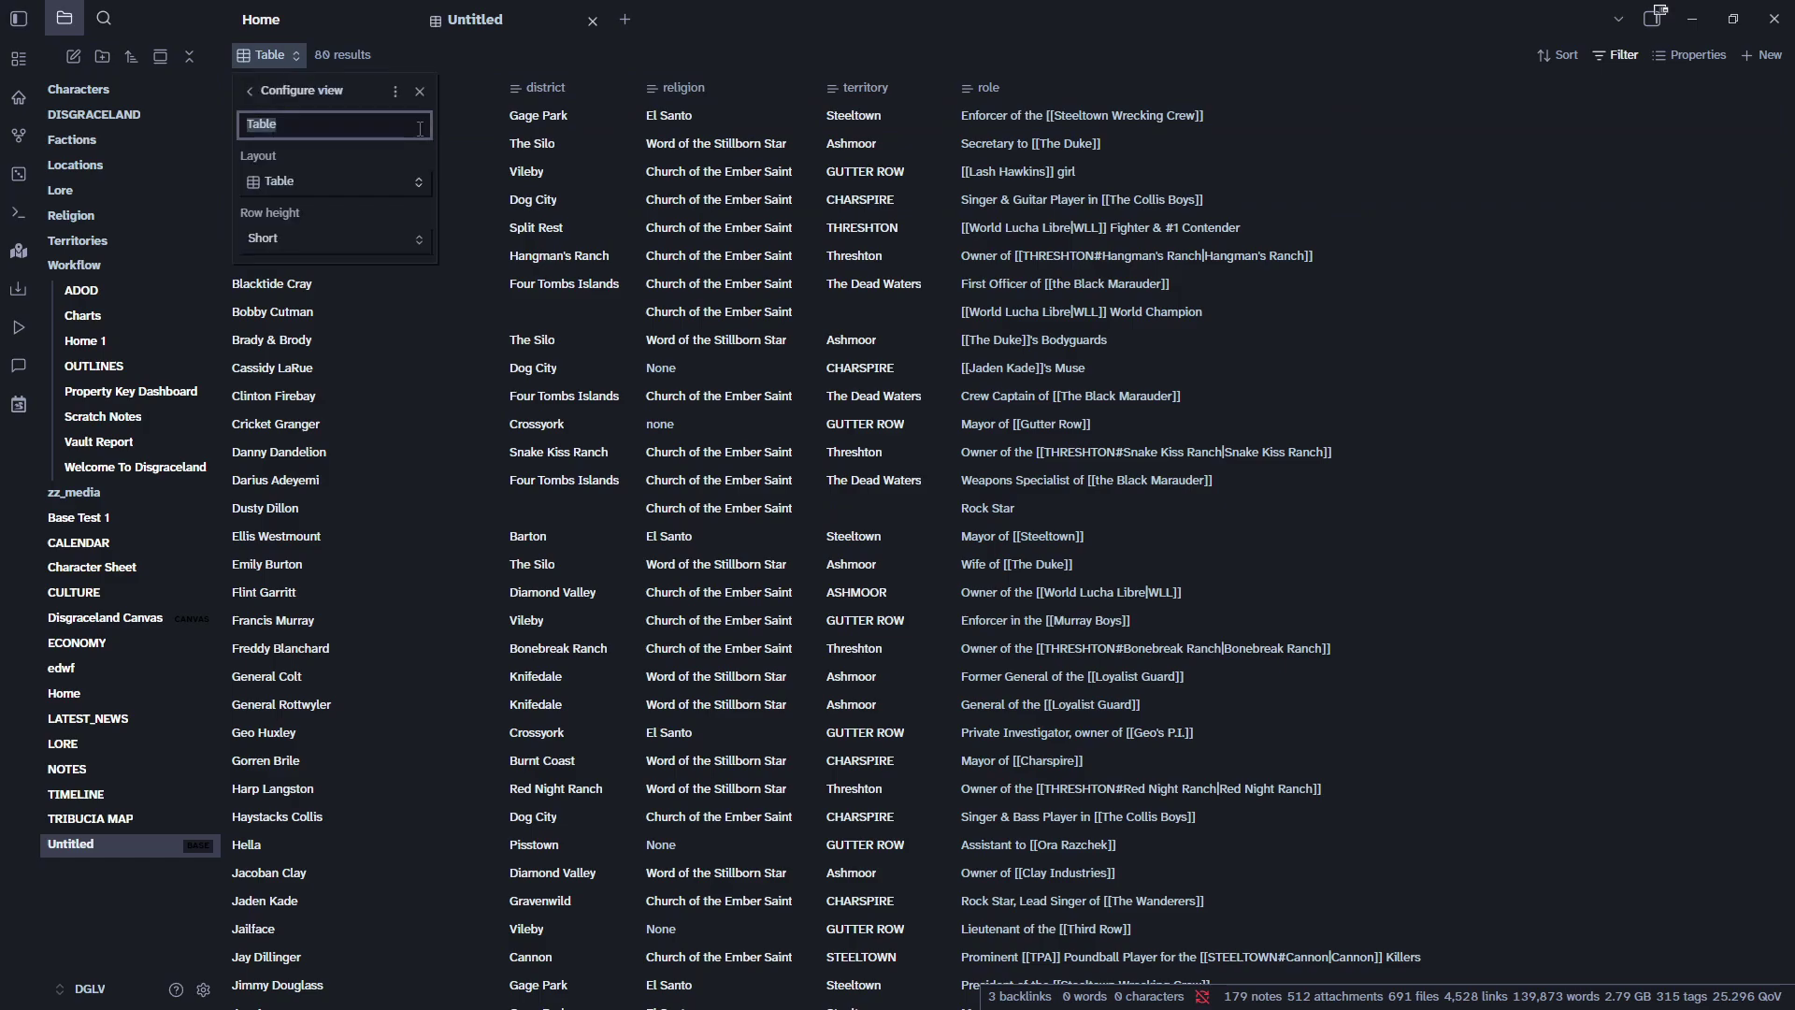
{"action": "left_click", "coordinate": [408, 183]}
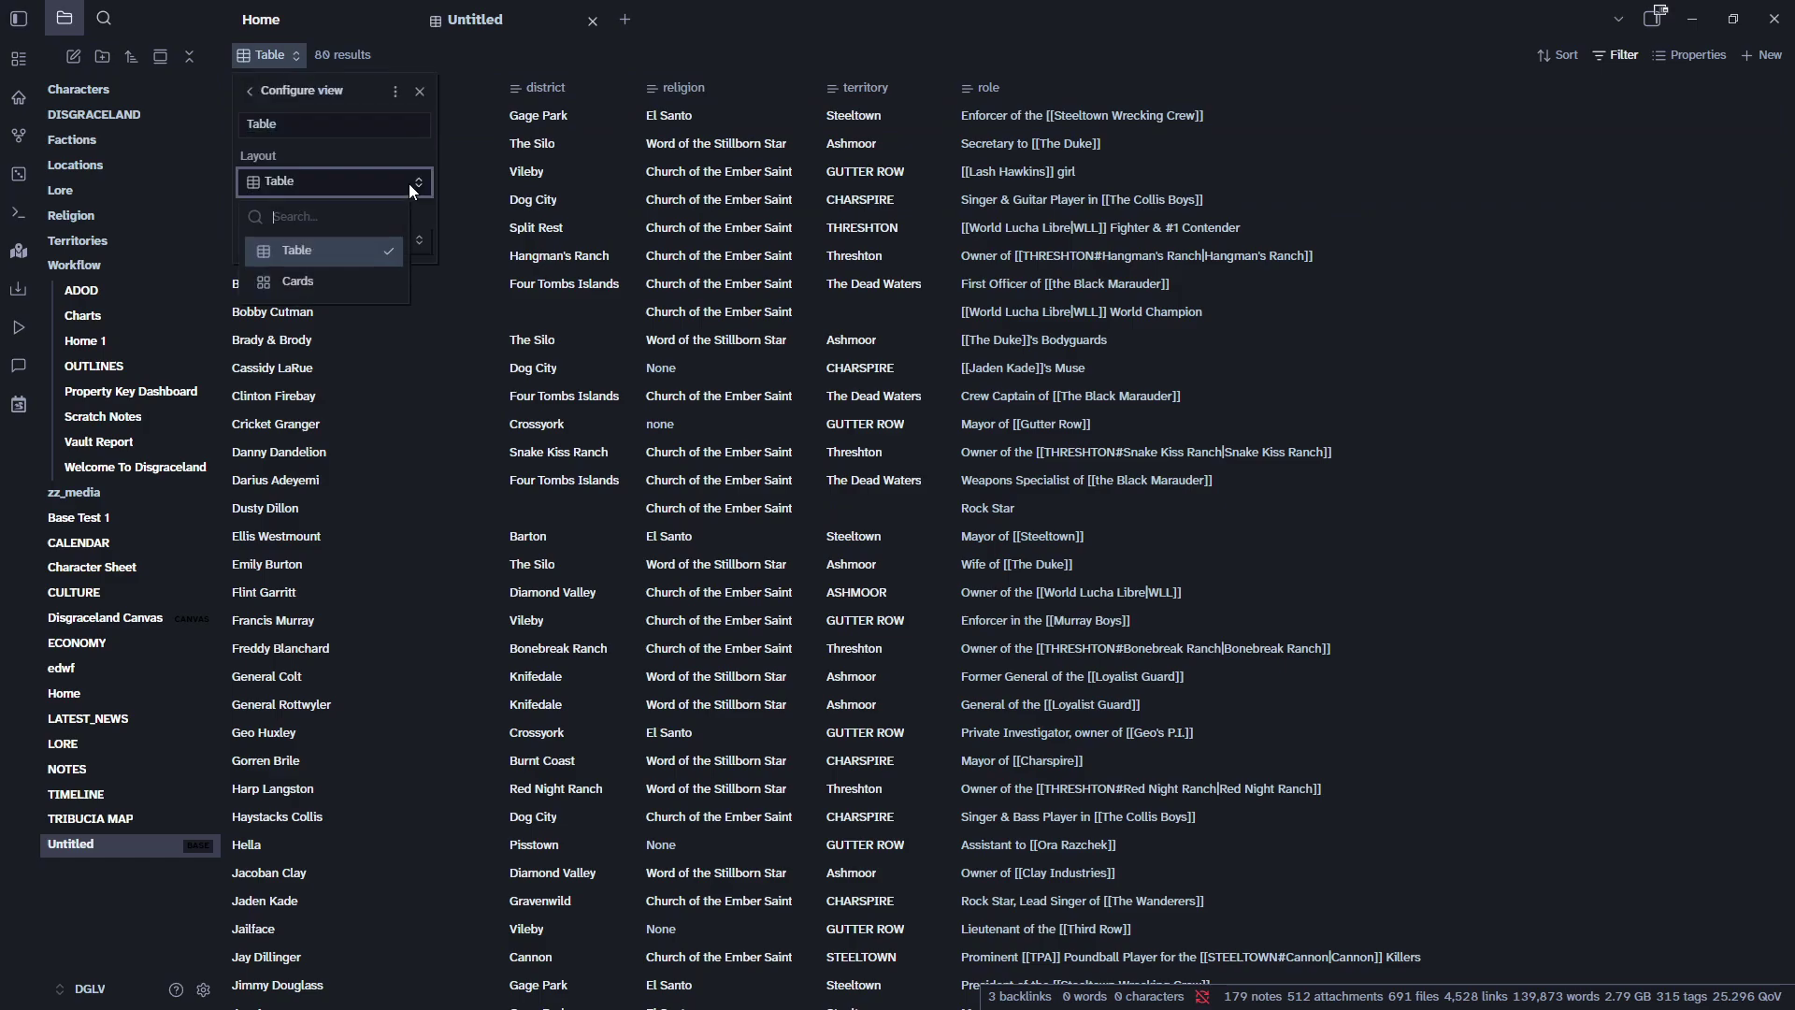
{"action": "left_click", "coordinate": [350, 280]}
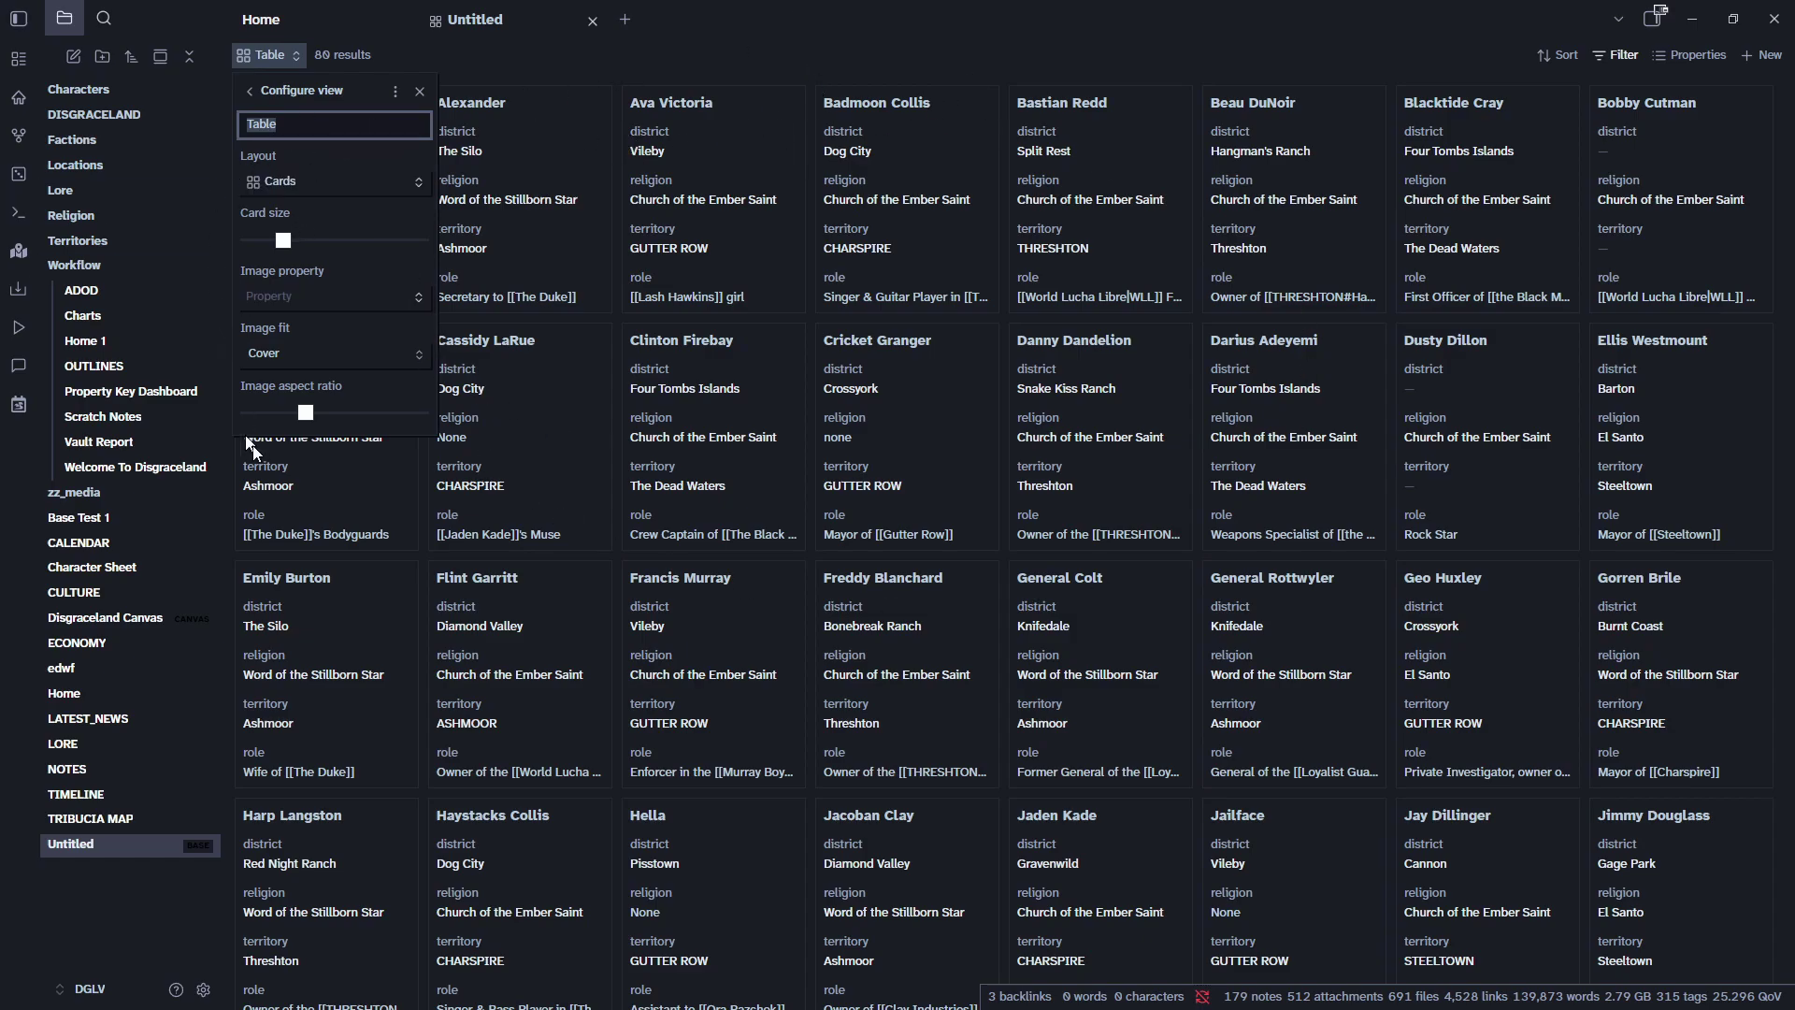
Start renaming the view from 'Table' to 'Cards'.
{"action": "left_click", "coordinate": [308, 180]}
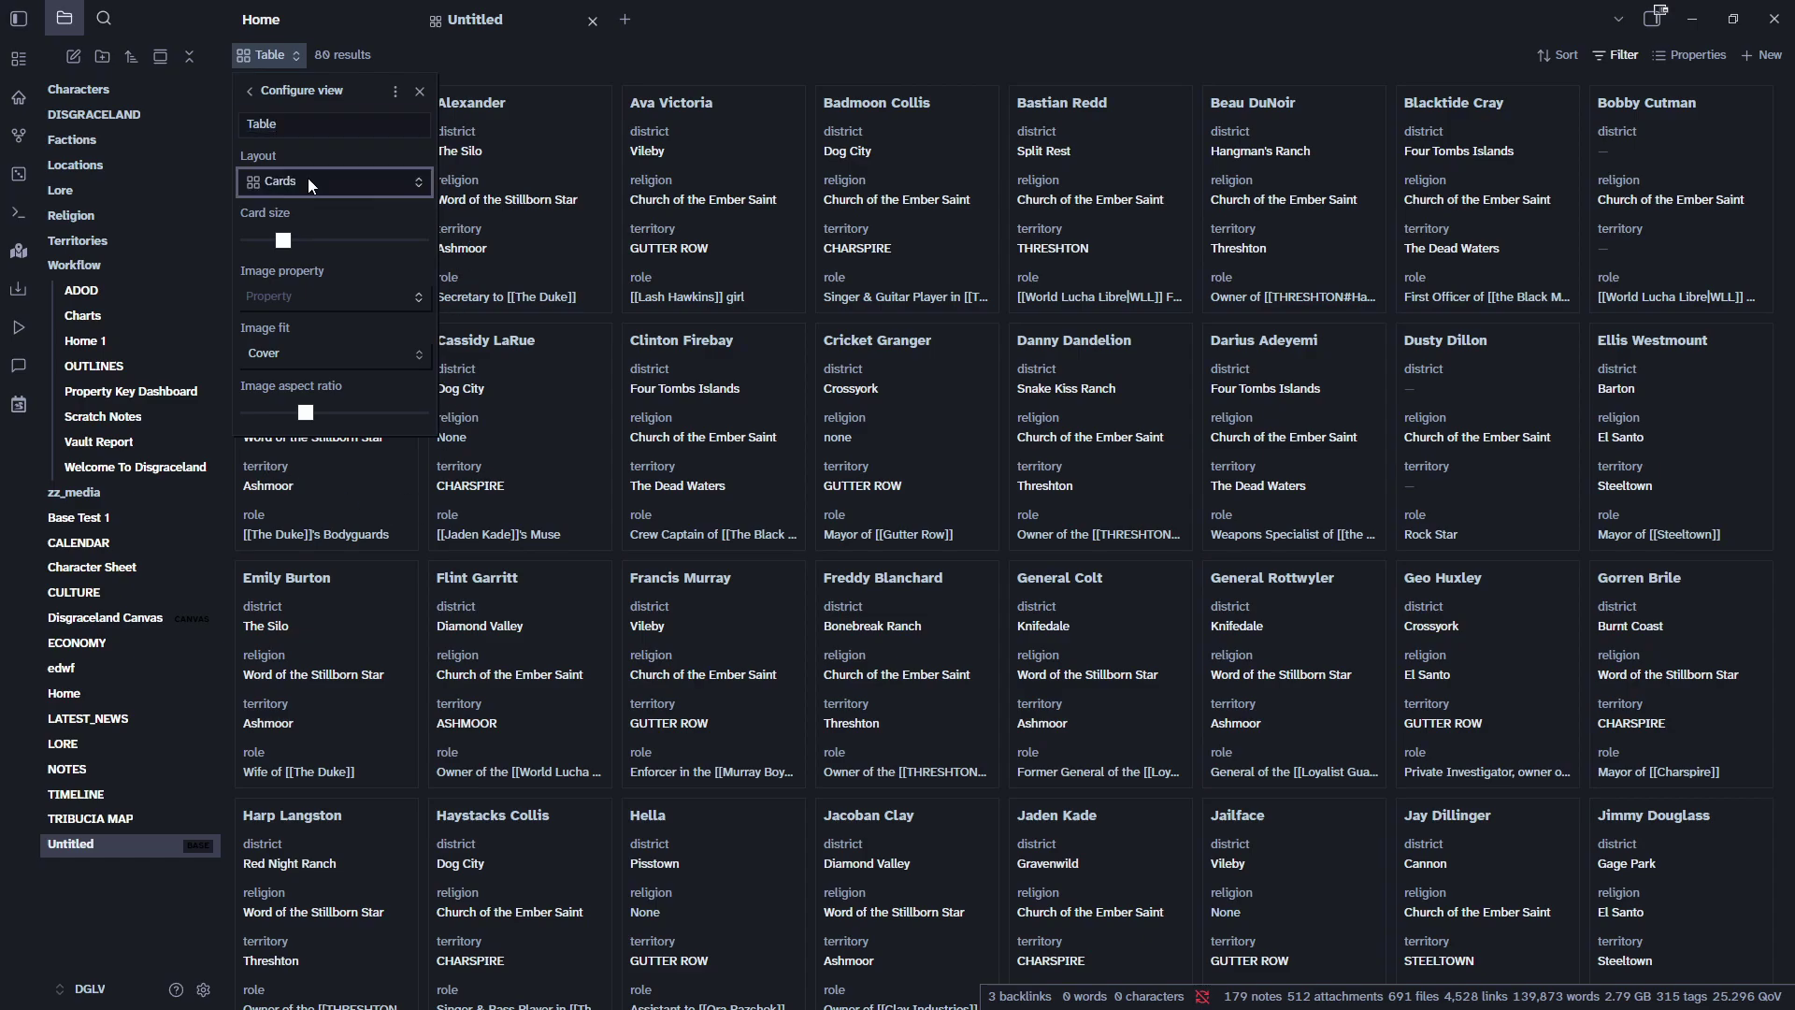
{"action": "double_click", "coordinate": [299, 122]}
{"action": "type", "text": "Cards"}
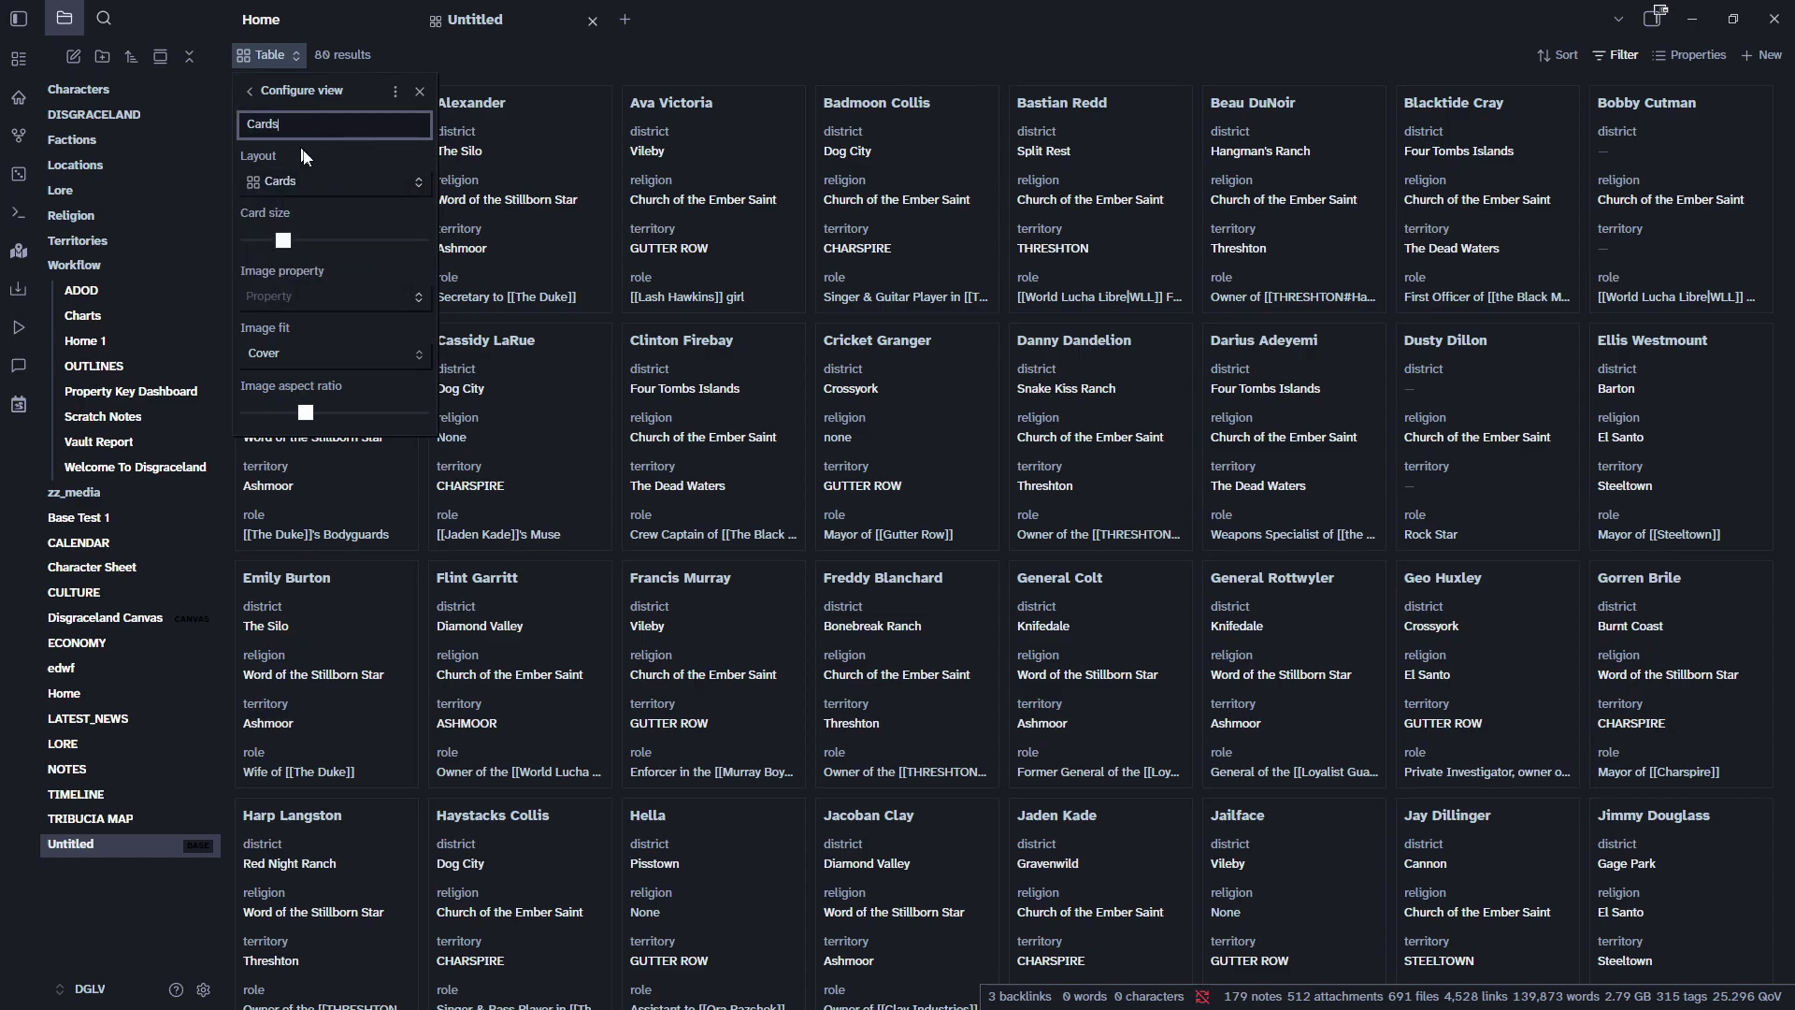
Confirm the view name Cards and use the thumbnail property as the card image.
{"action": "mouse_move", "coordinate": [280, 245]}
{"action": "left_click", "coordinate": [417, 297]}
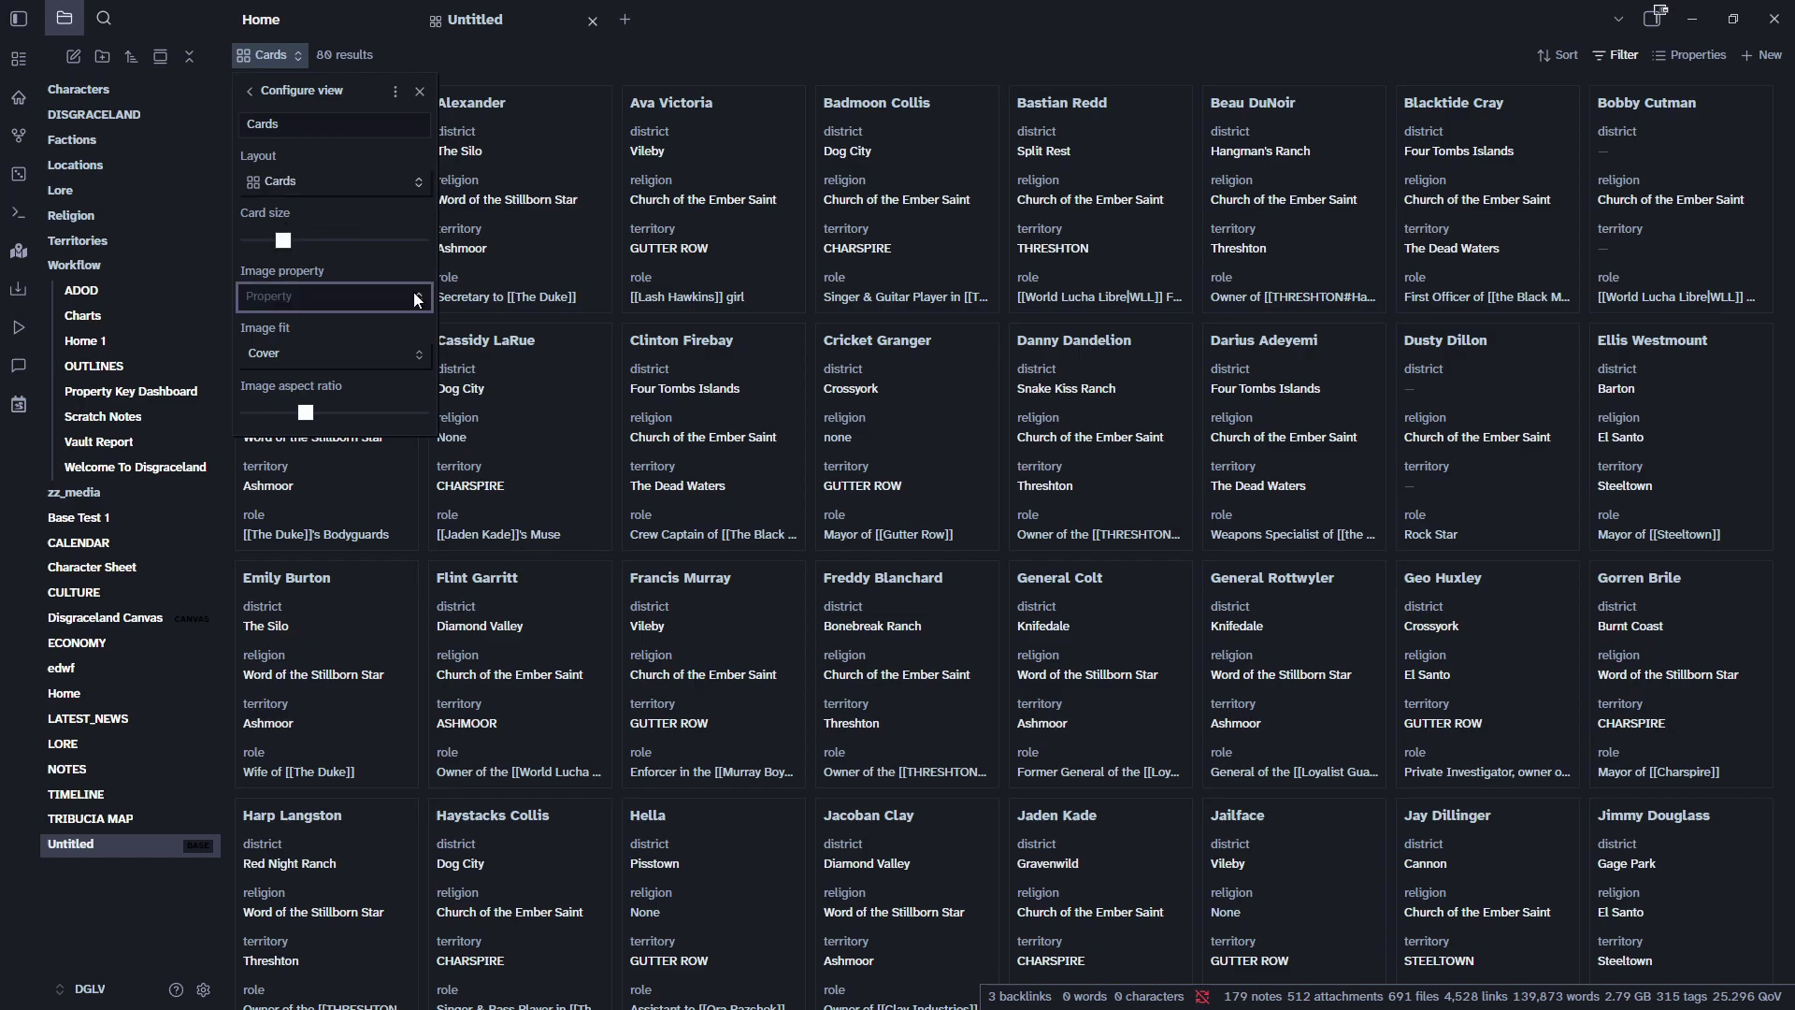
{"action": "left_click", "coordinate": [417, 297]}
{"action": "scroll", "coordinate": [318, 419], "scroll_direction": "down", "scroll_amount": 5}
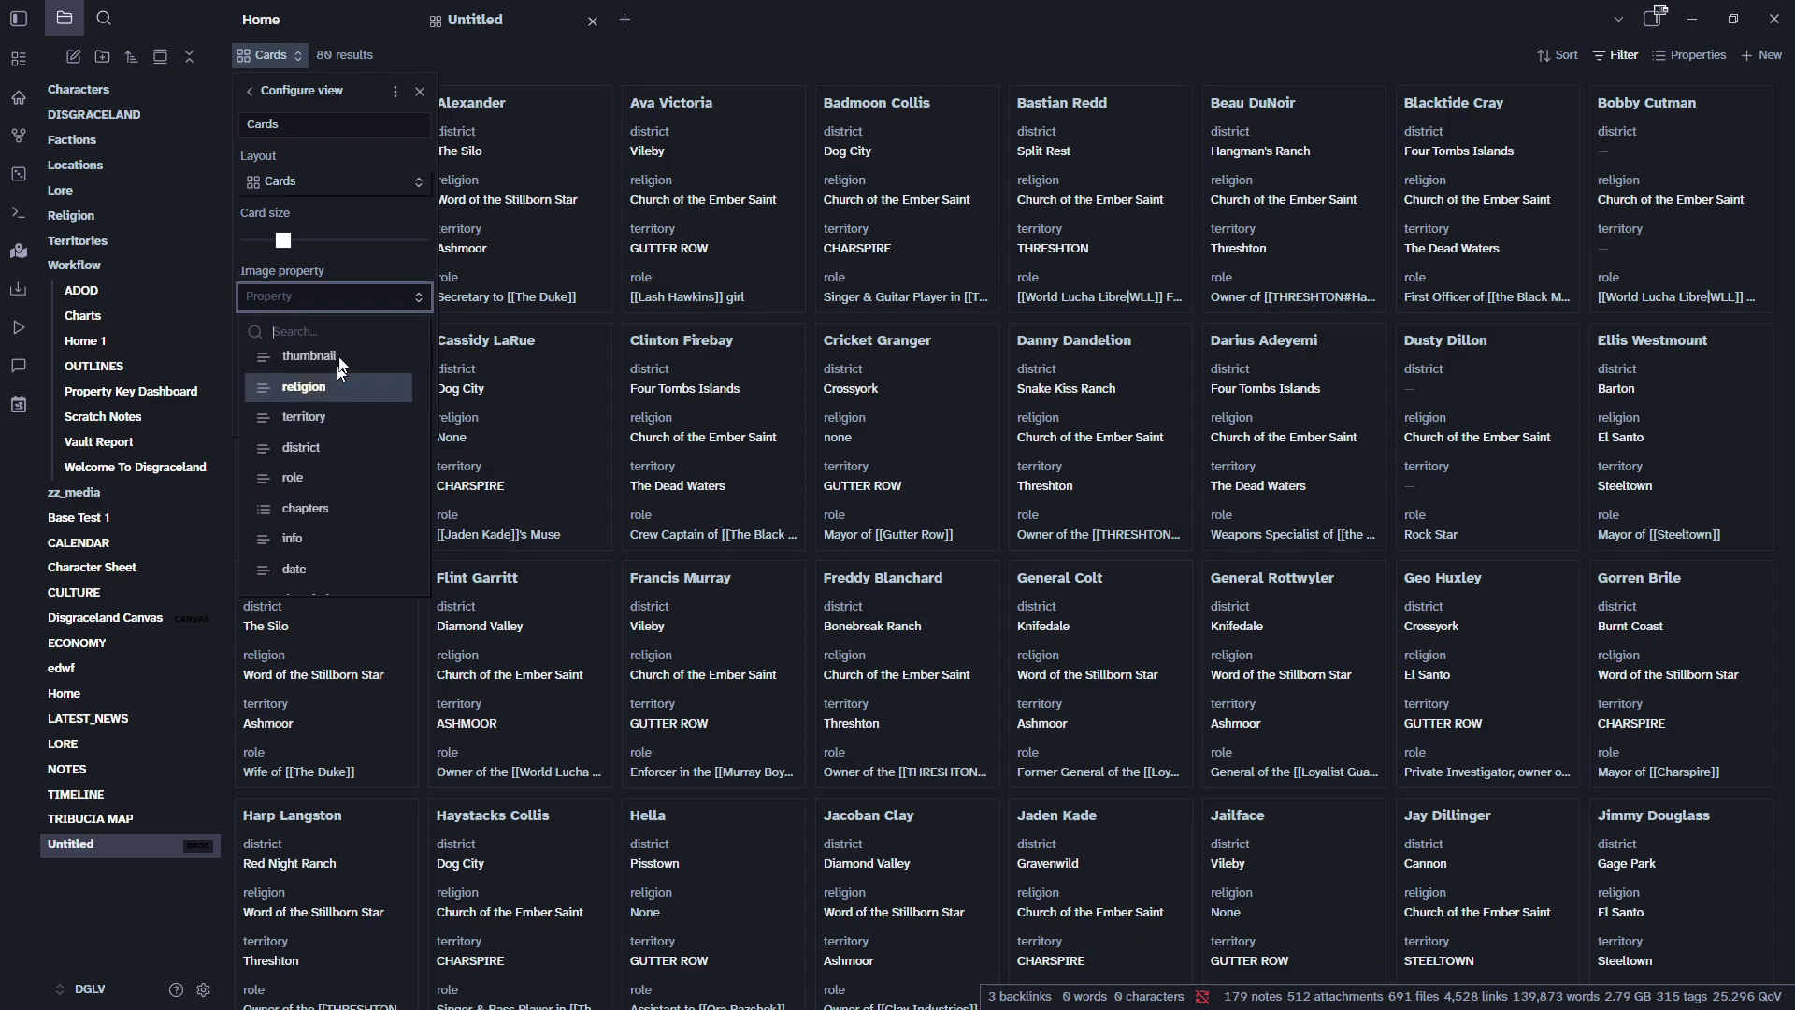
{"action": "left_click", "coordinate": [340, 351]}
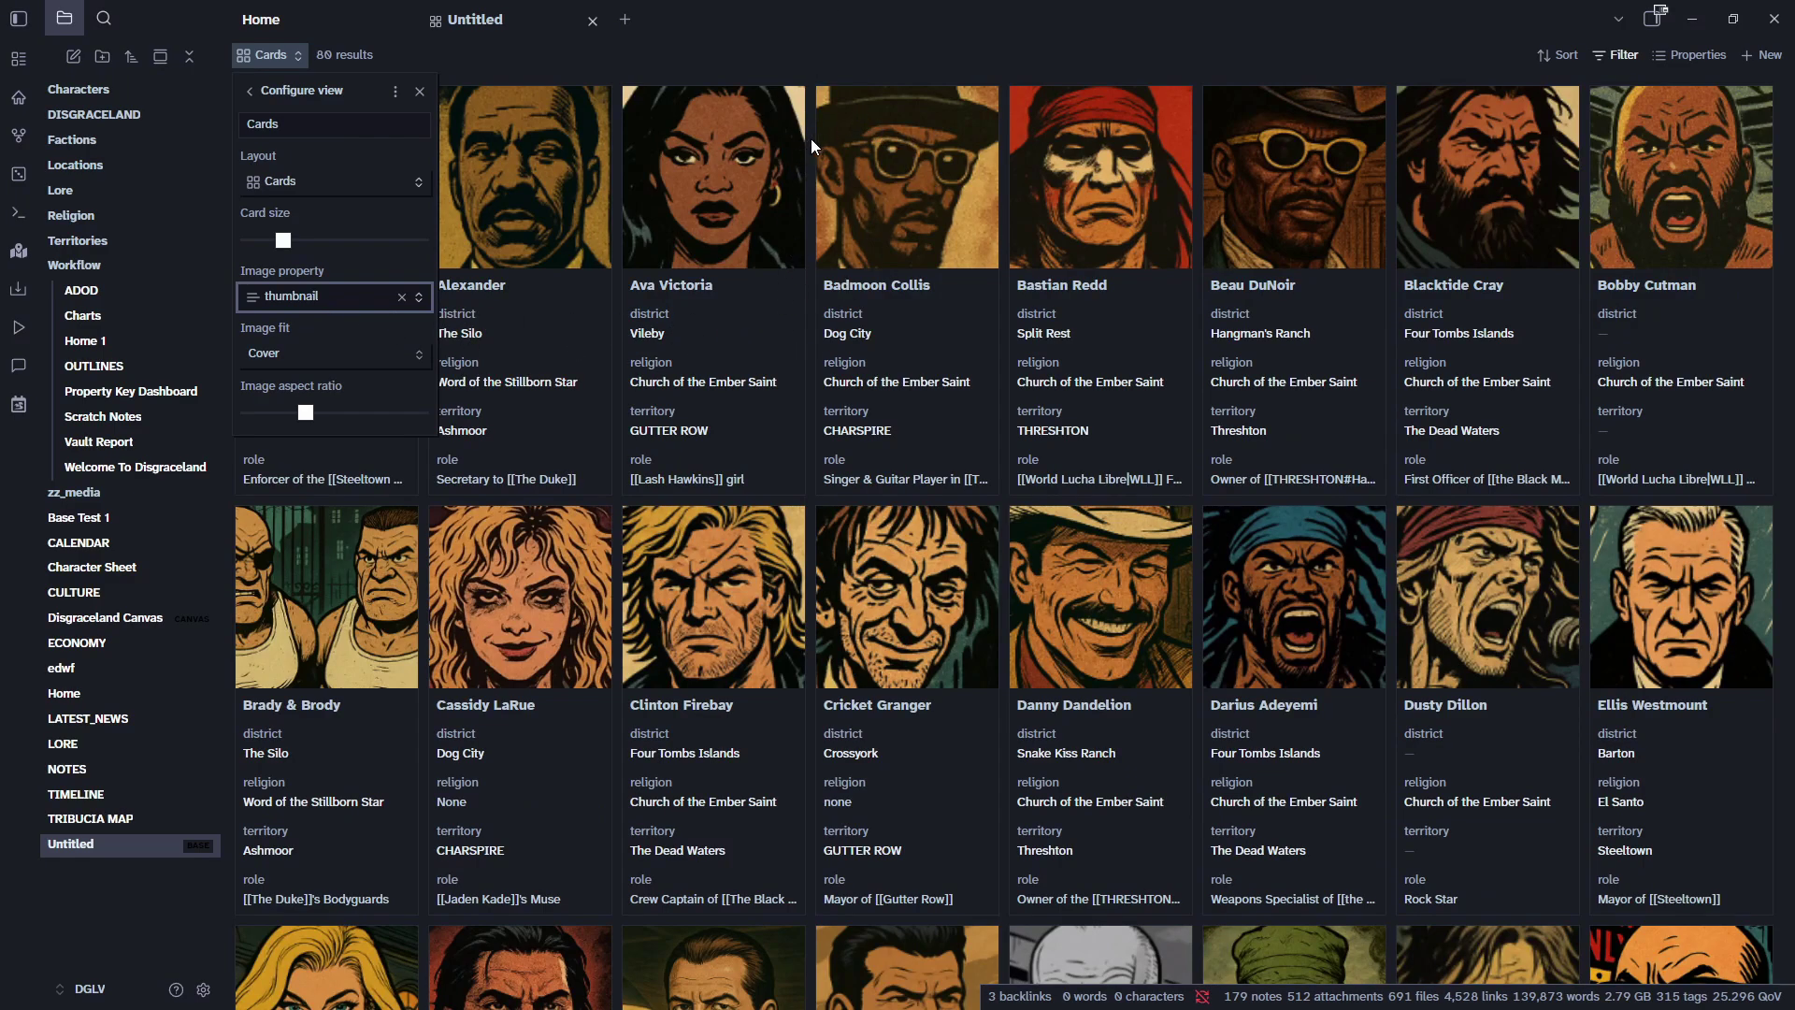
Review the image fit options, leaving them on Cover.
{"action": "left_click", "coordinate": [353, 351]}
{"action": "scroll", "coordinate": [823, 377], "scroll_direction": "down", "scroll_amount": 4}
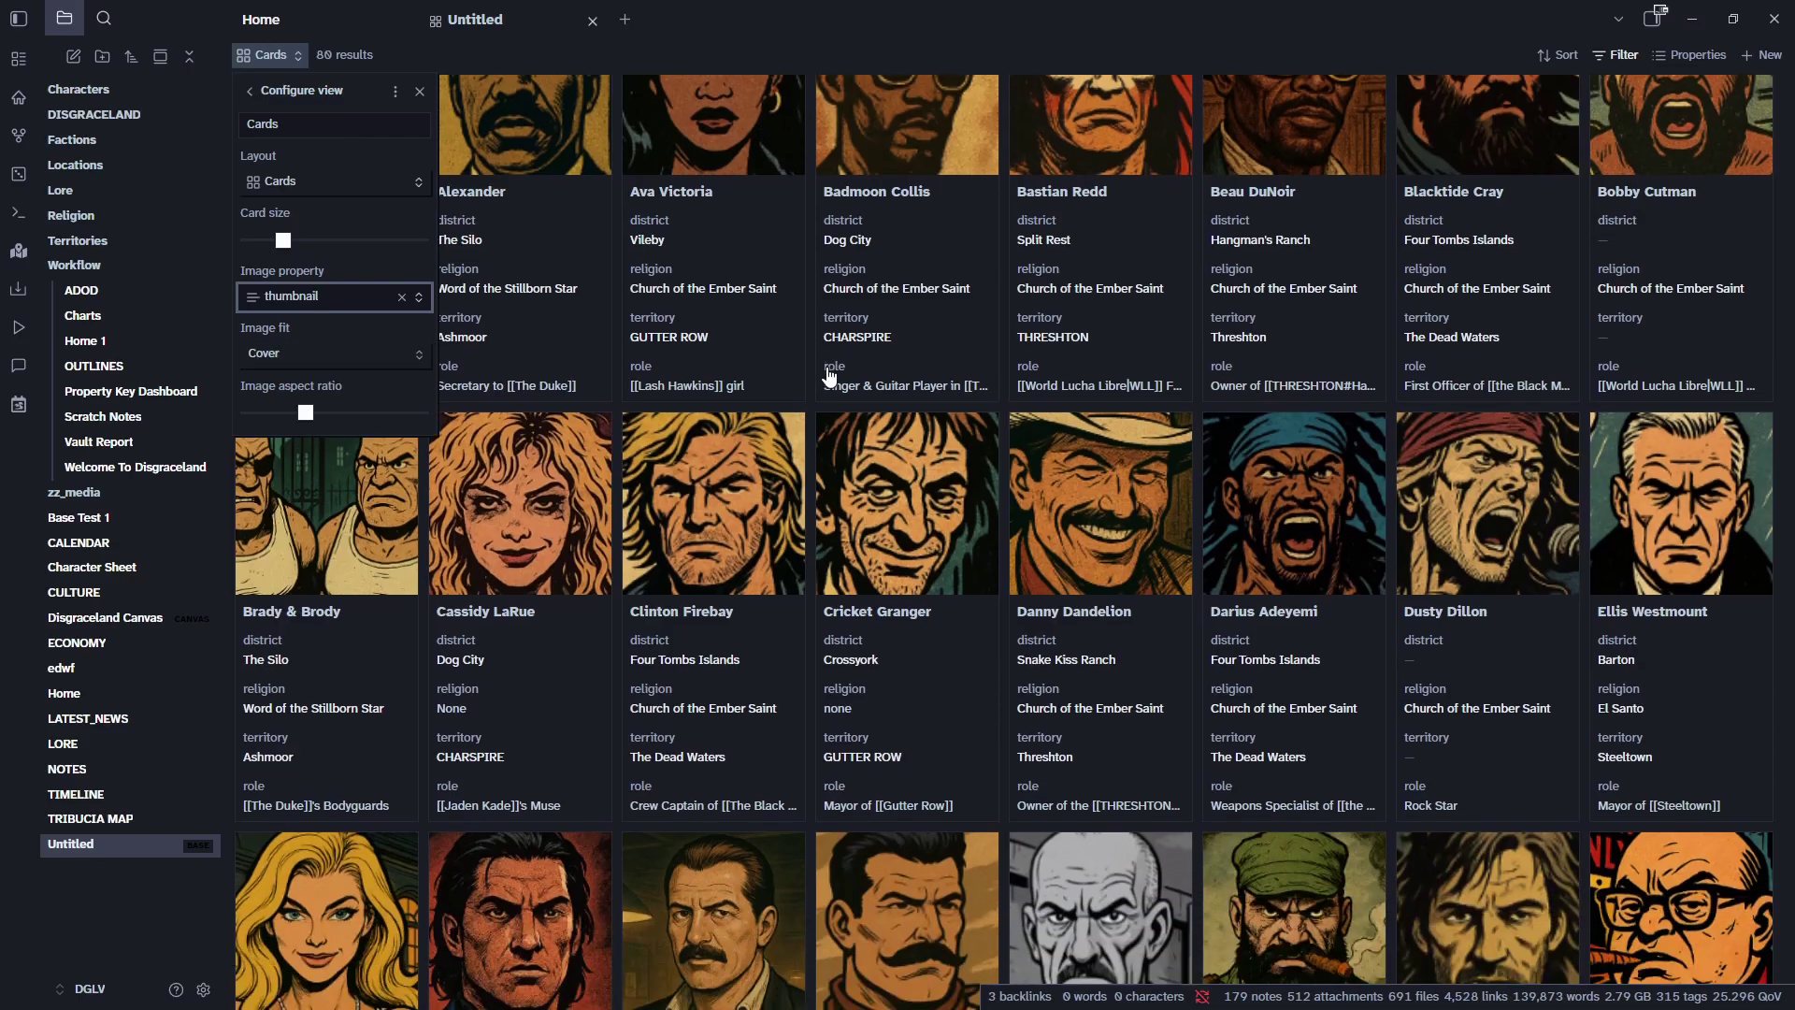
{"action": "scroll", "coordinate": [827, 376], "scroll_direction": "down", "scroll_amount": 5}
{"action": "scroll", "coordinate": [827, 376], "scroll_direction": "up", "scroll_amount": 8}
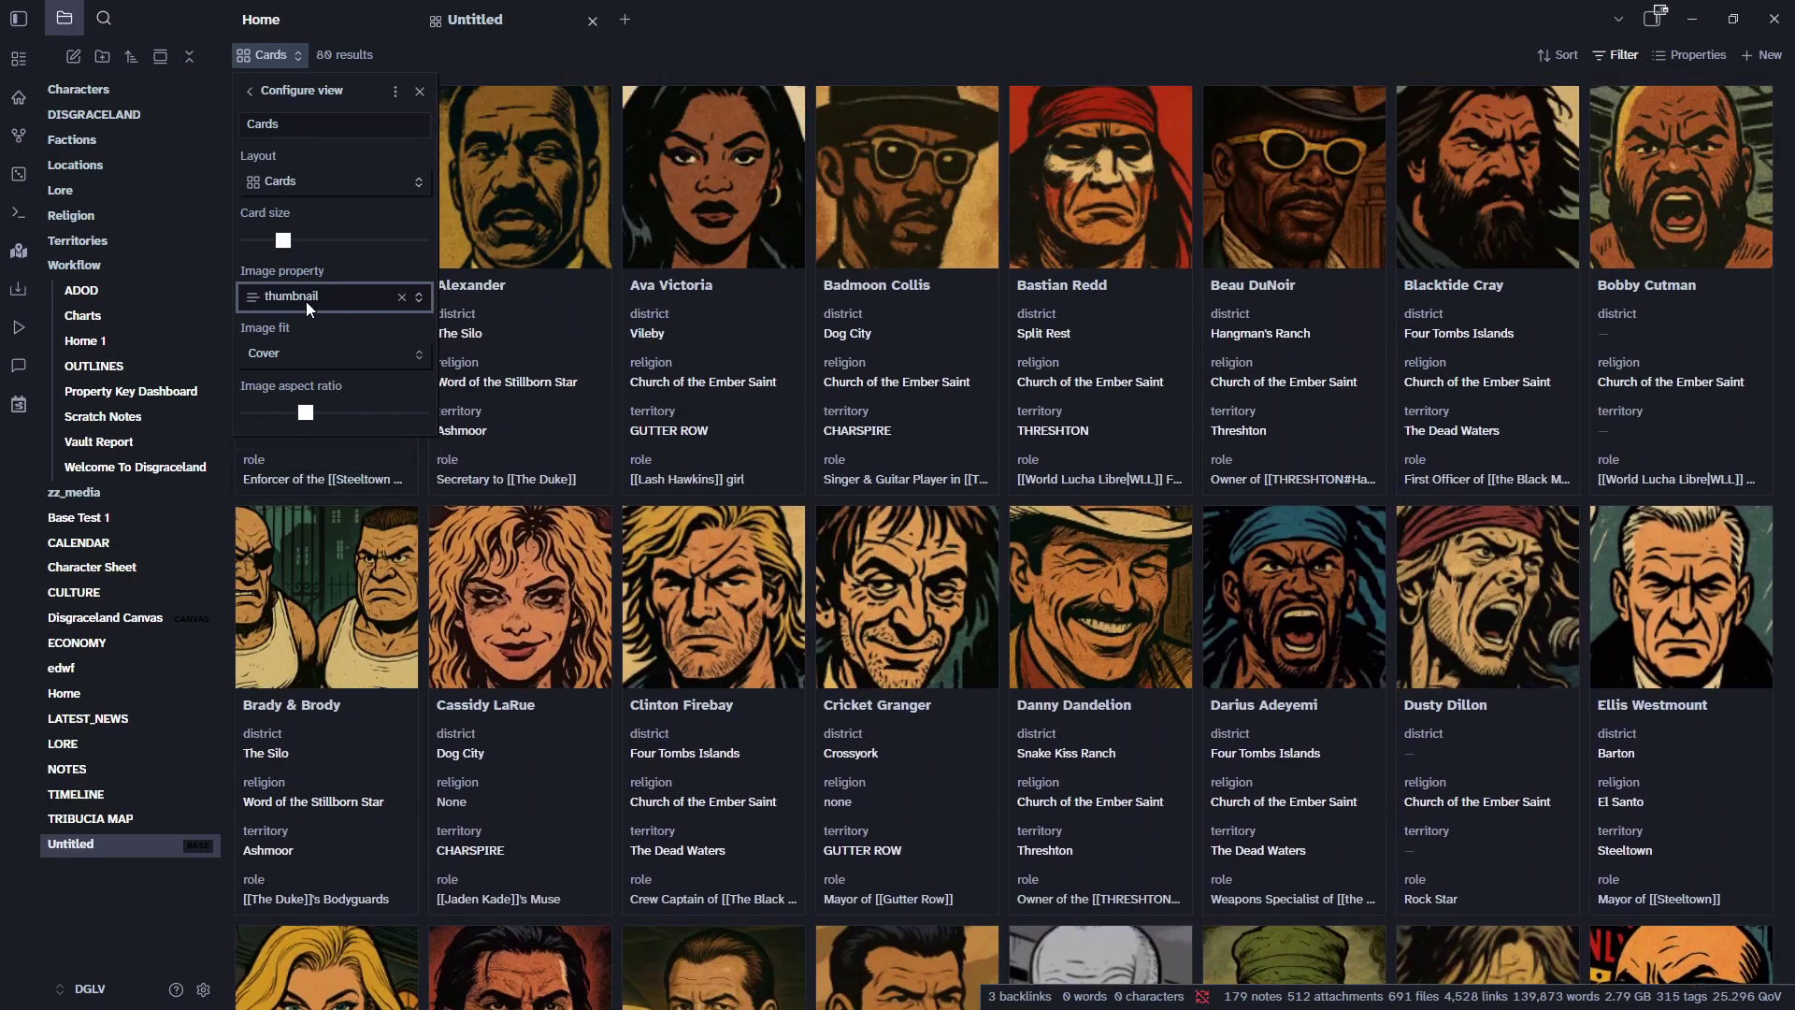
Enlarge cards to size 189, keep Cover image fit, and raise the image aspect ratio.
{"action": "mouse_move", "coordinate": [285, 239]}
{"action": "mouse_move", "coordinate": [285, 242]}
{"action": "left_mouse_down"}
{"action": "mouse_move", "coordinate": [301, 245]}
{"action": "mouse_move", "coordinate": [276, 245]}
{"action": "left_mouse_up"}
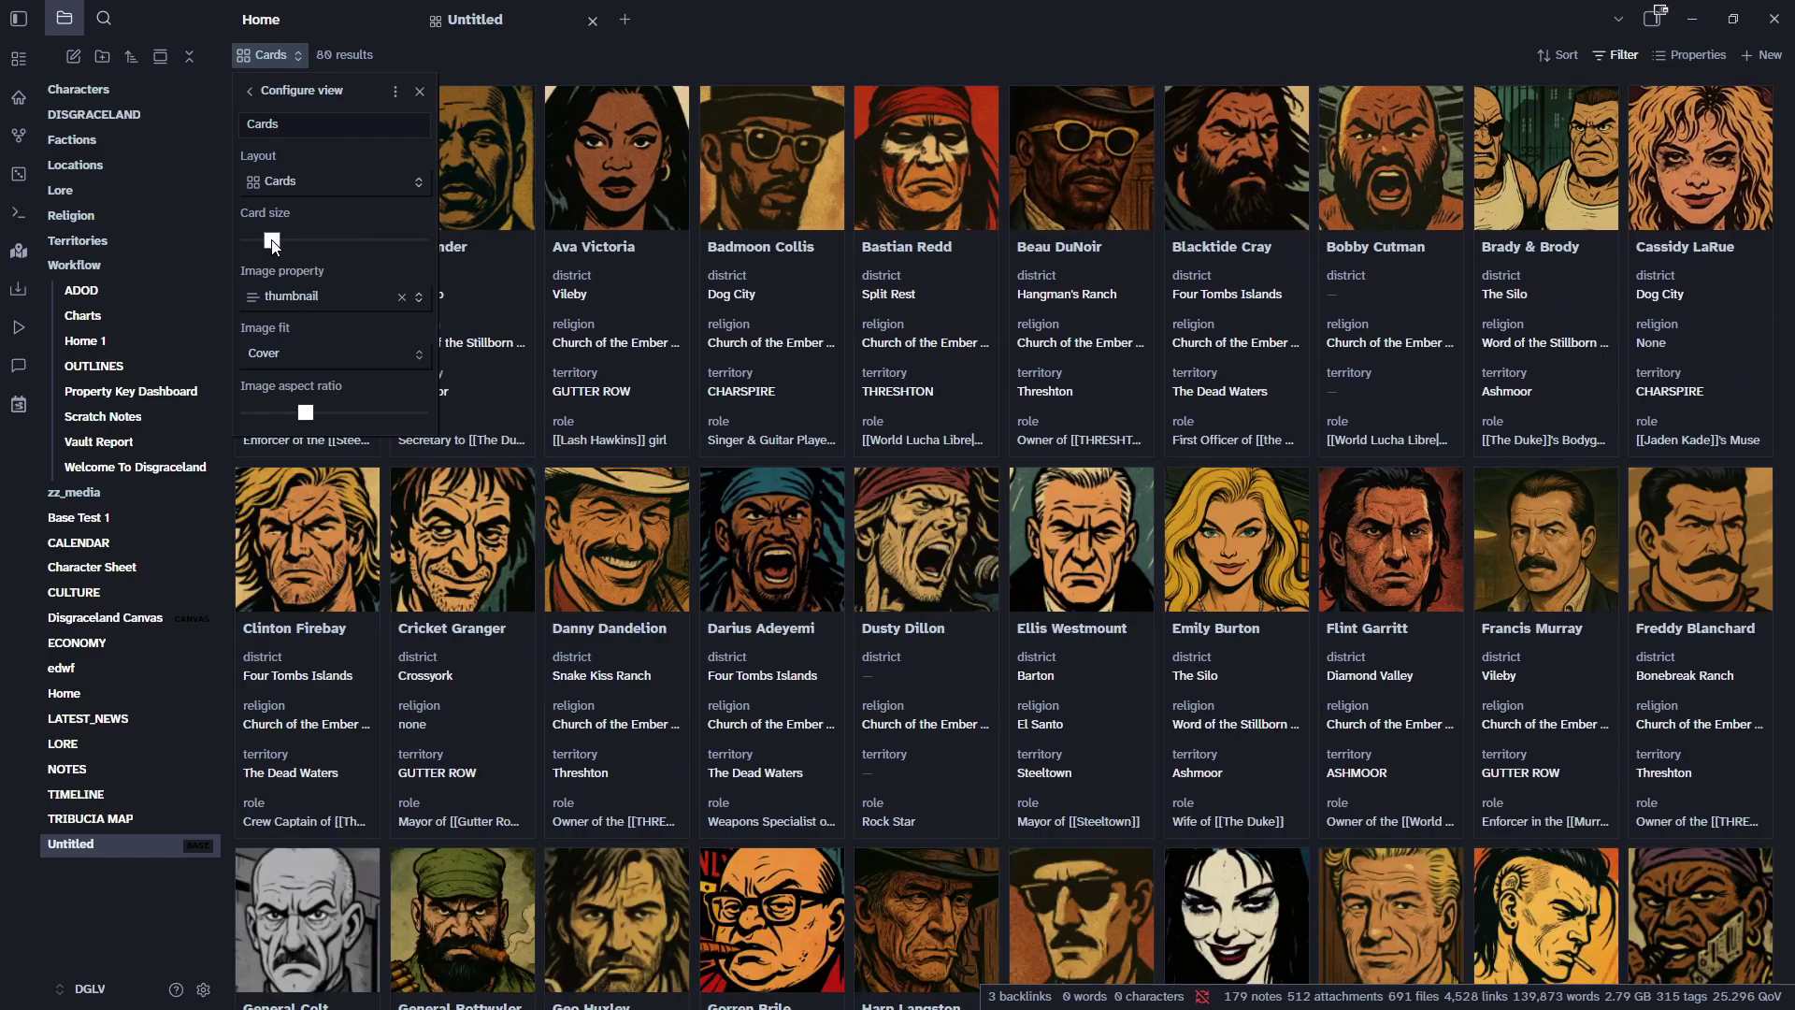
{"action": "left_click", "coordinate": [296, 360]}
{"action": "left_click", "coordinate": [299, 399]}
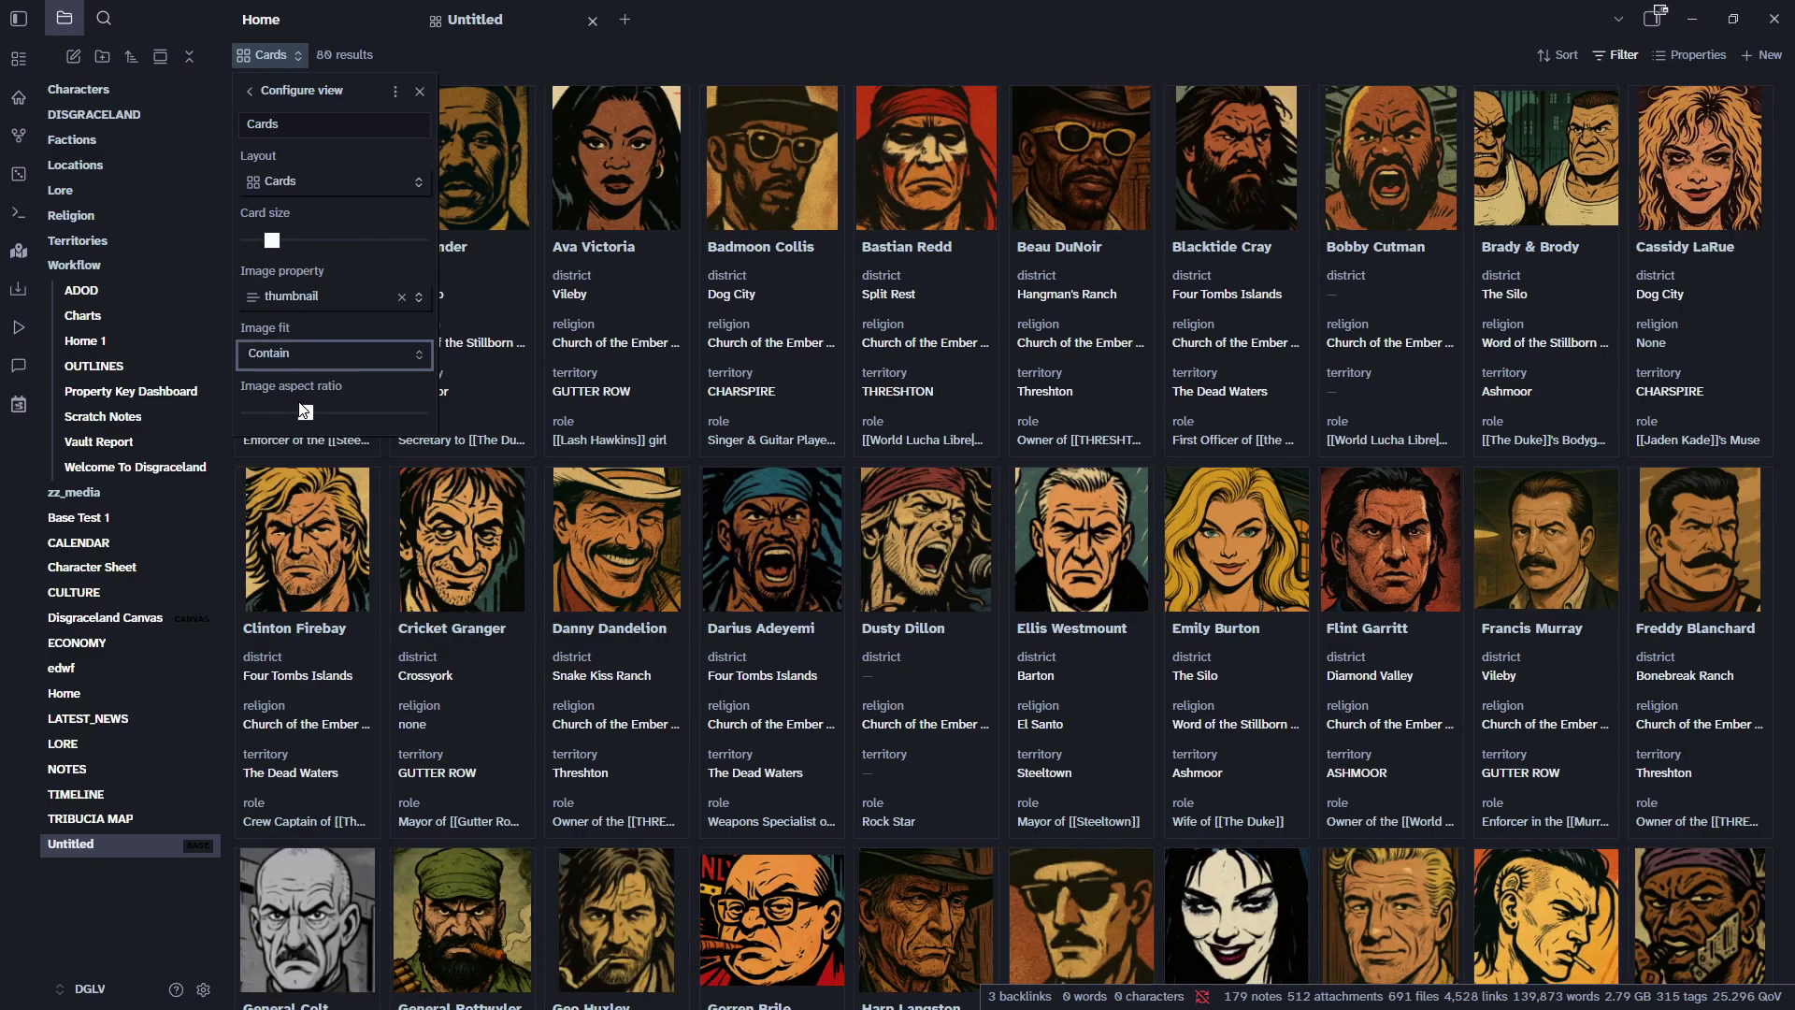
{"action": "left_click", "coordinate": [307, 364]}
{"action": "left_click", "coordinate": [303, 380]}
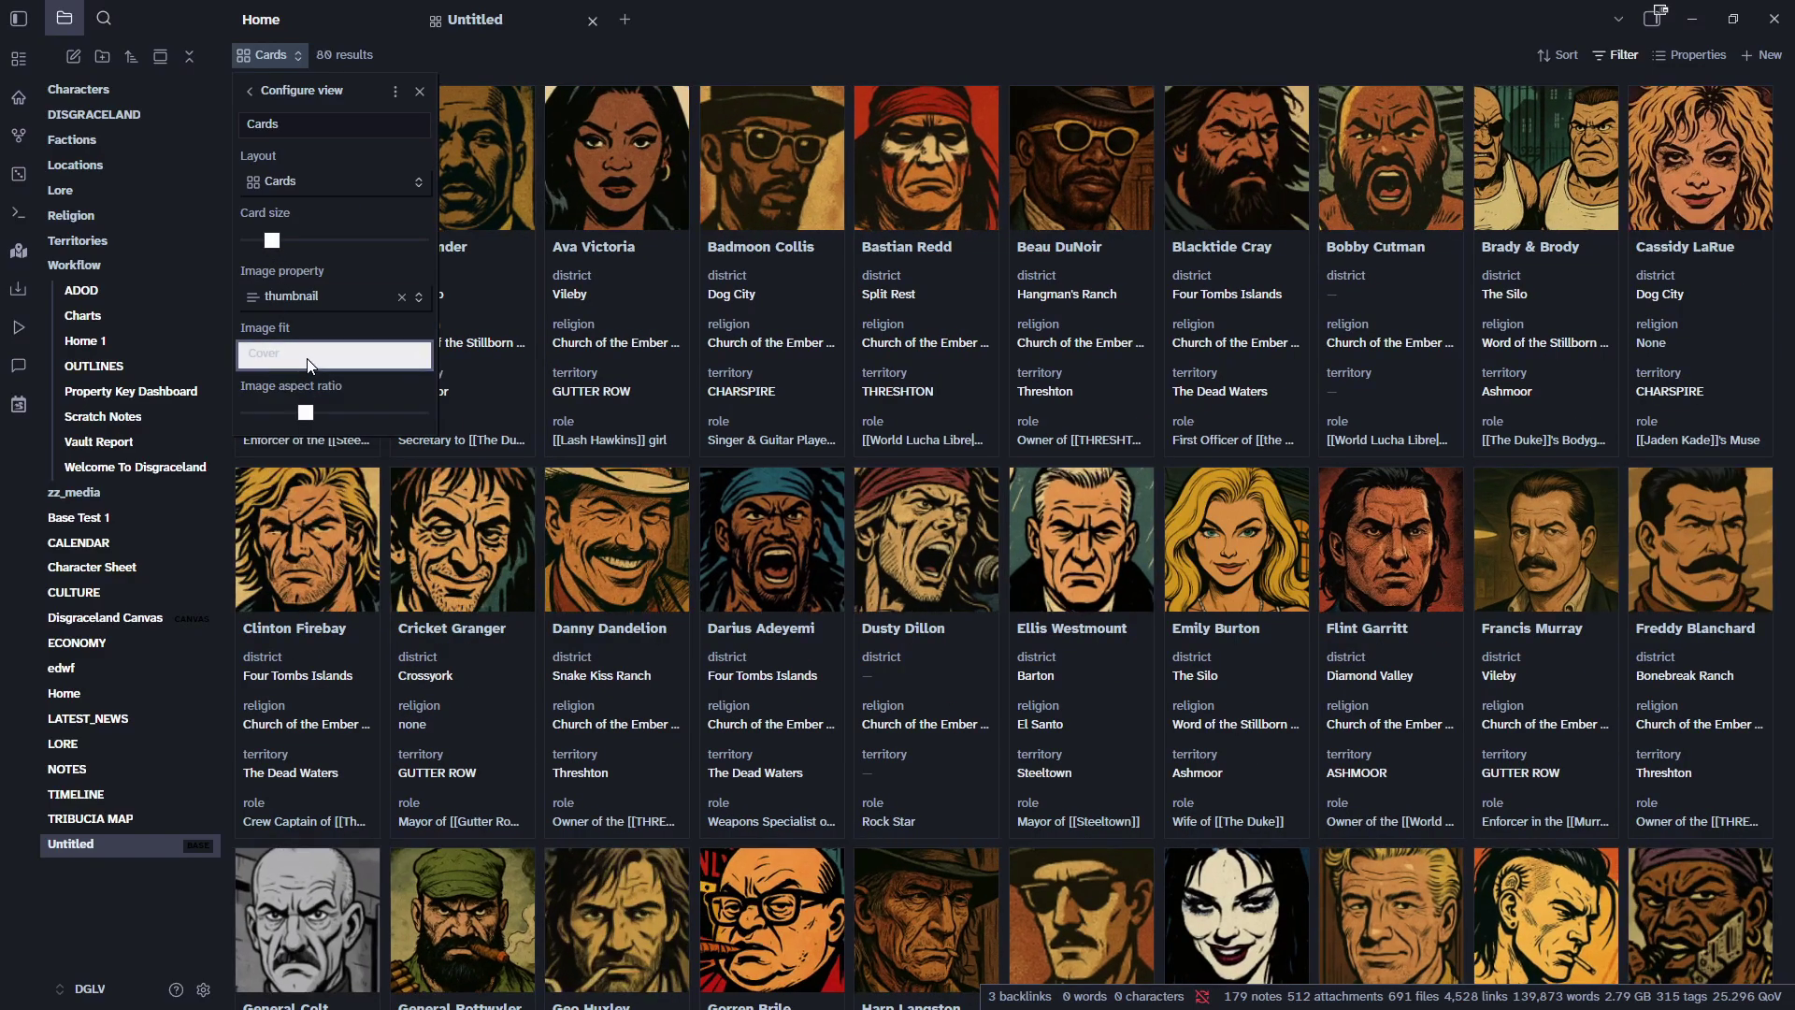
{"action": "mouse_move", "coordinate": [307, 415]}
{"action": "left_mouse_down"}
{"action": "mouse_move", "coordinate": [324, 414]}
{"action": "mouse_move", "coordinate": [262, 416]}
{"action": "mouse_move", "coordinate": [321, 418]}
{"action": "left_mouse_up"}
{"action": "left_click_drag", "start_coordinate": [272, 242], "coordinate": [279, 242]}
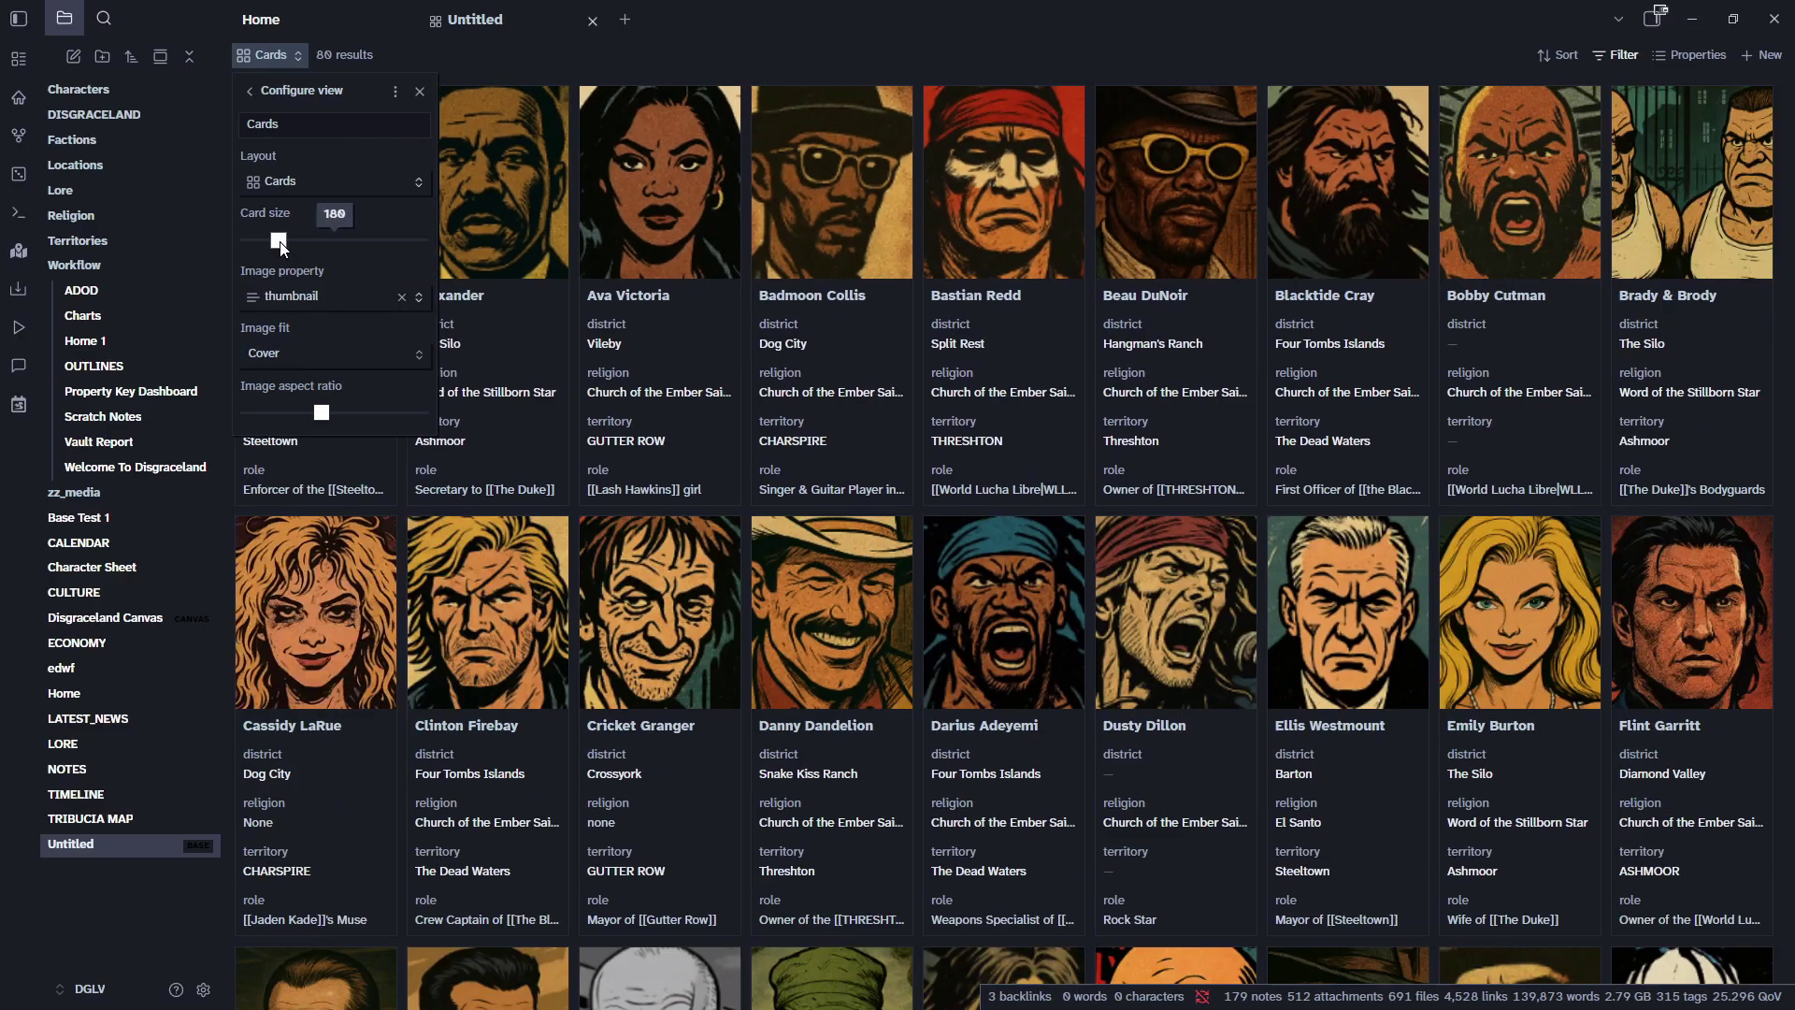
{"action": "left_click", "coordinate": [964, 495]}
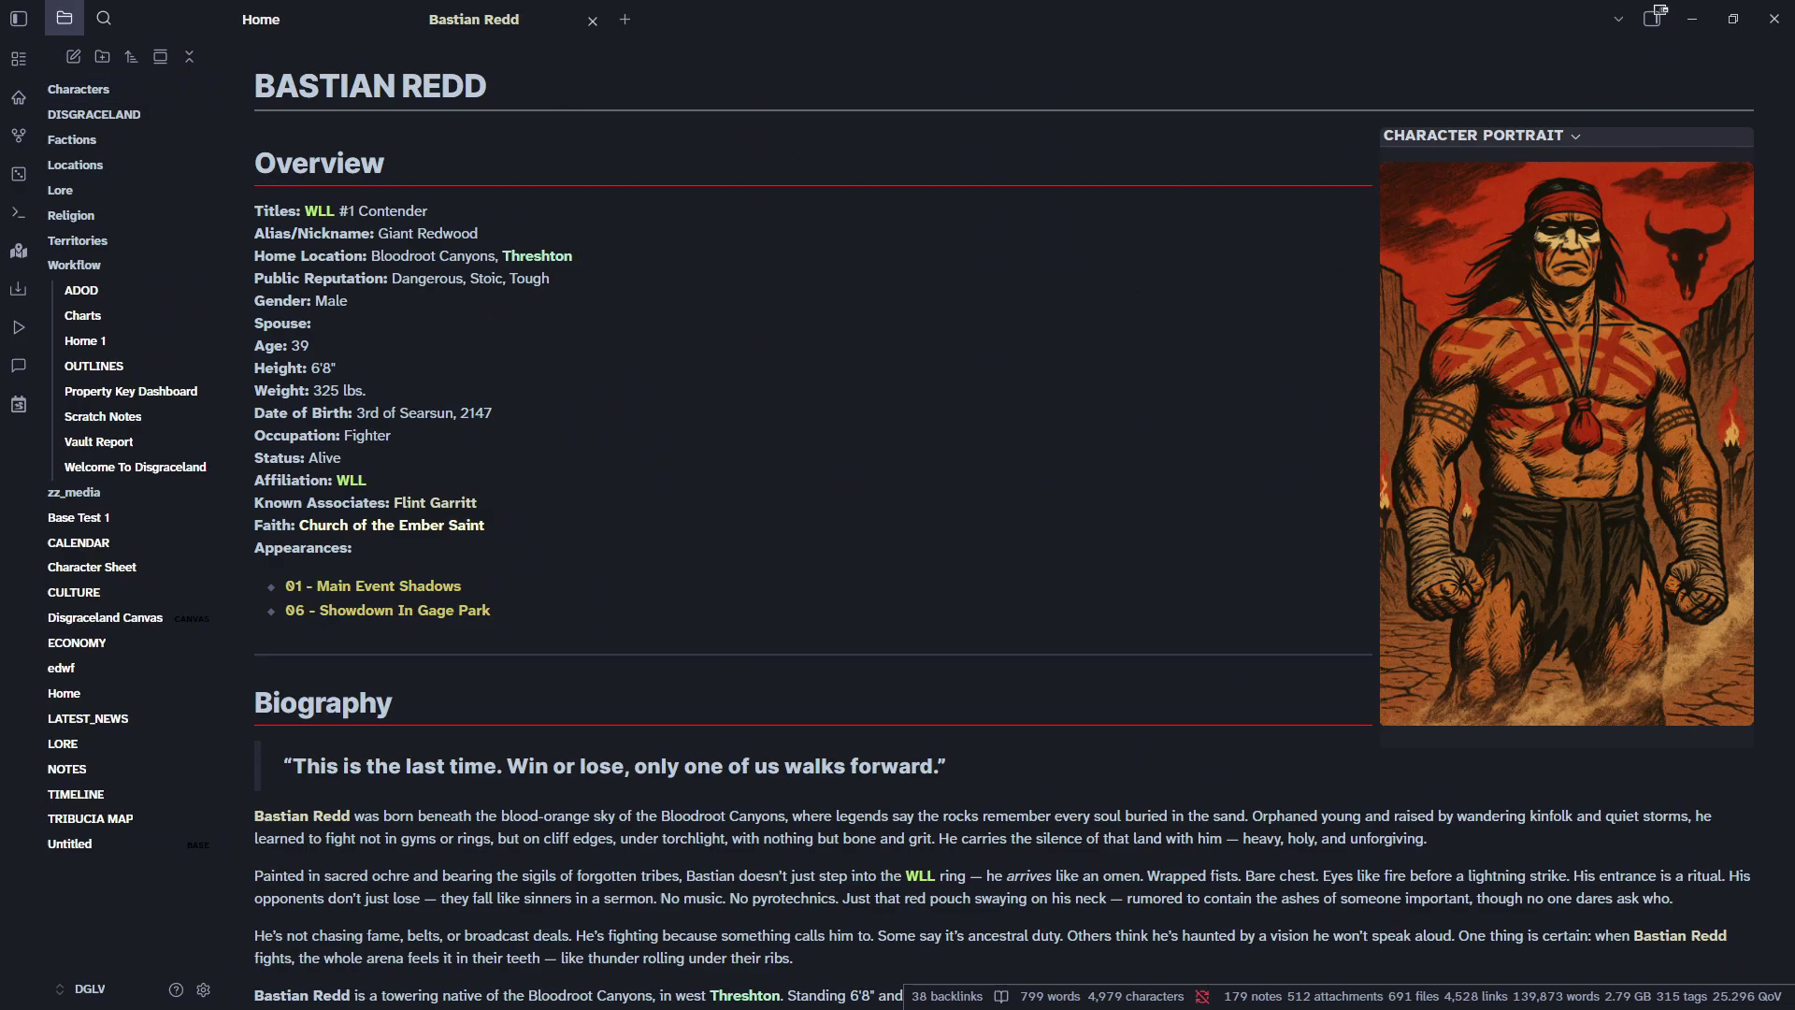
{"action": "left_click", "coordinate": [87, 837]}
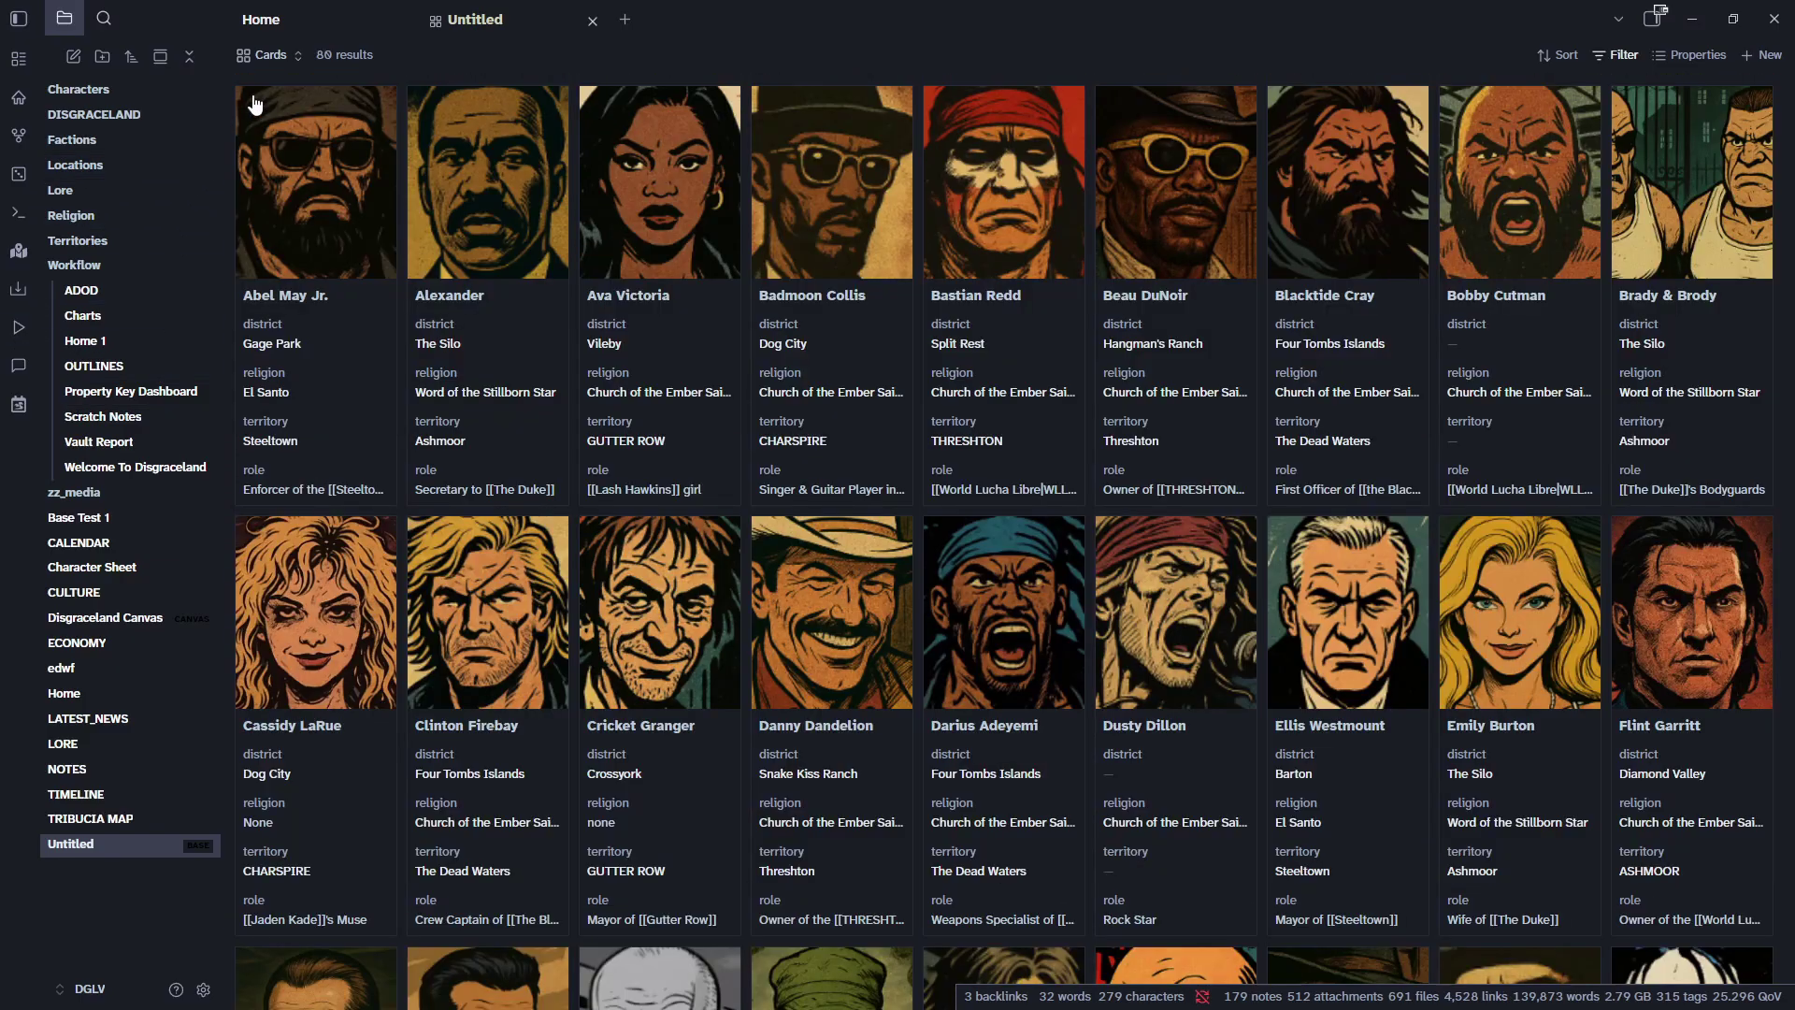
Set the Cards view's image fit to Contain.
{"action": "left_click", "coordinate": [271, 56]}
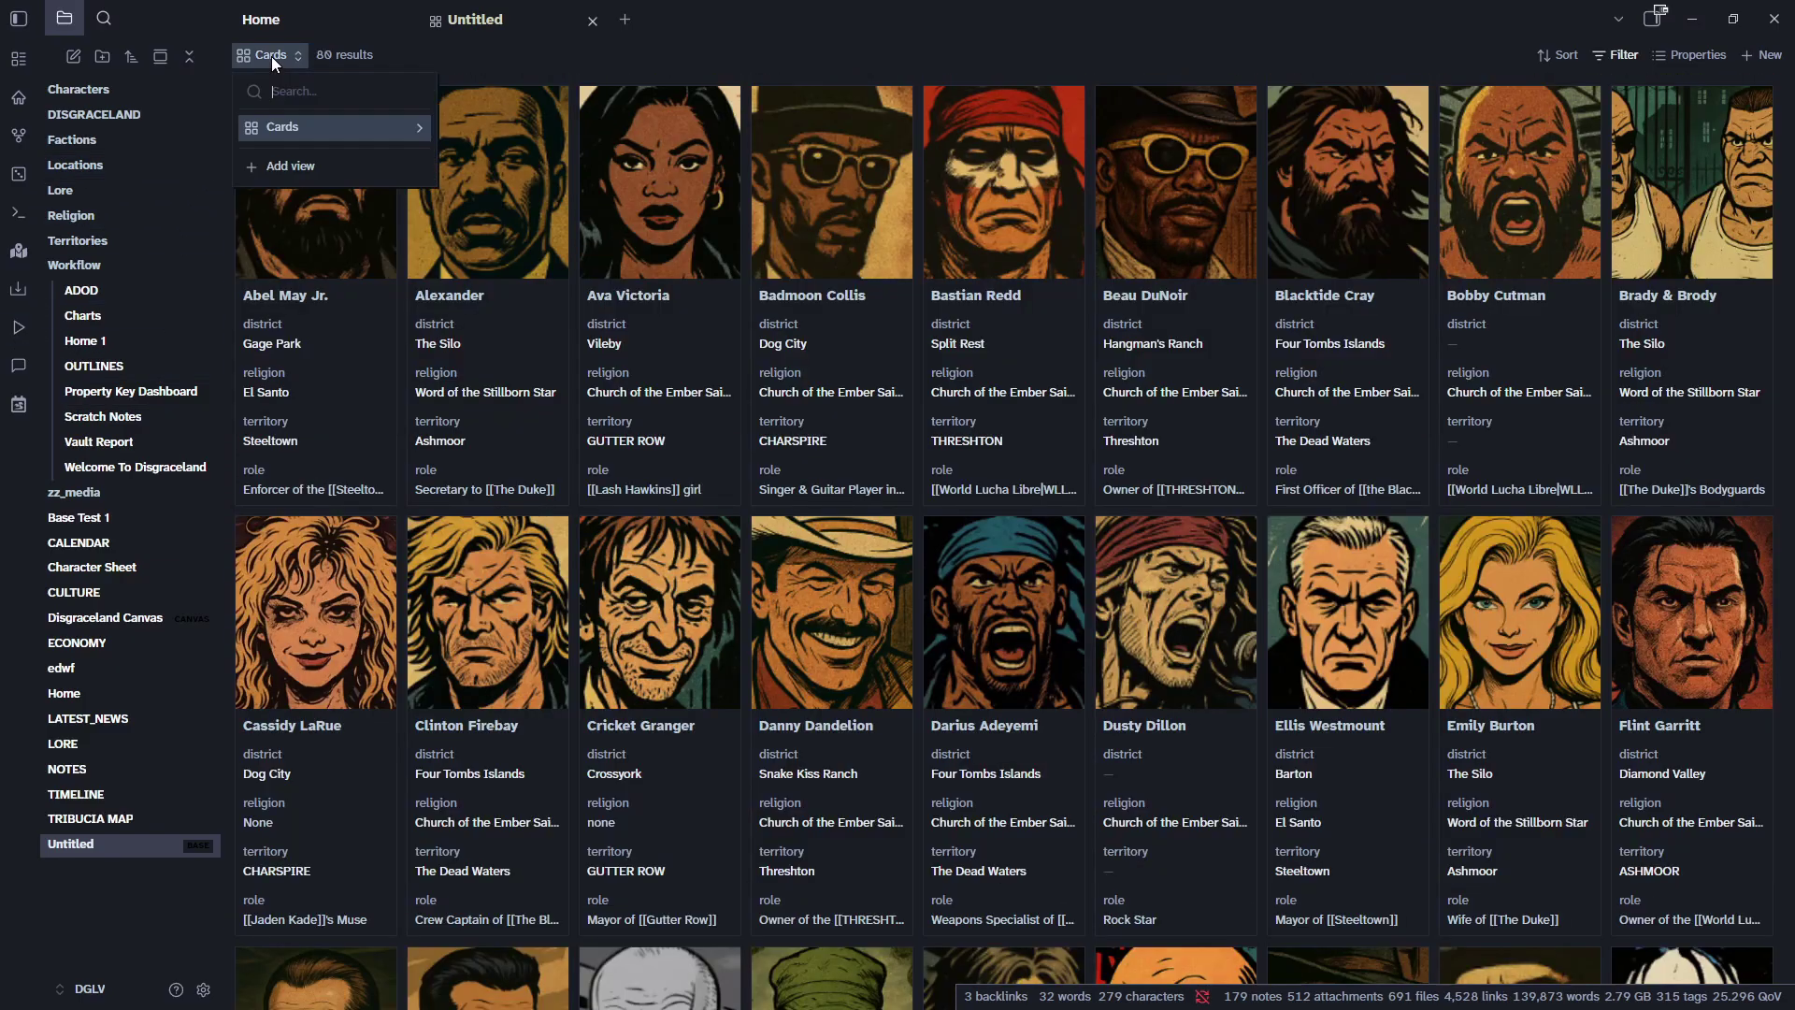
{"action": "left_click", "coordinate": [420, 128]}
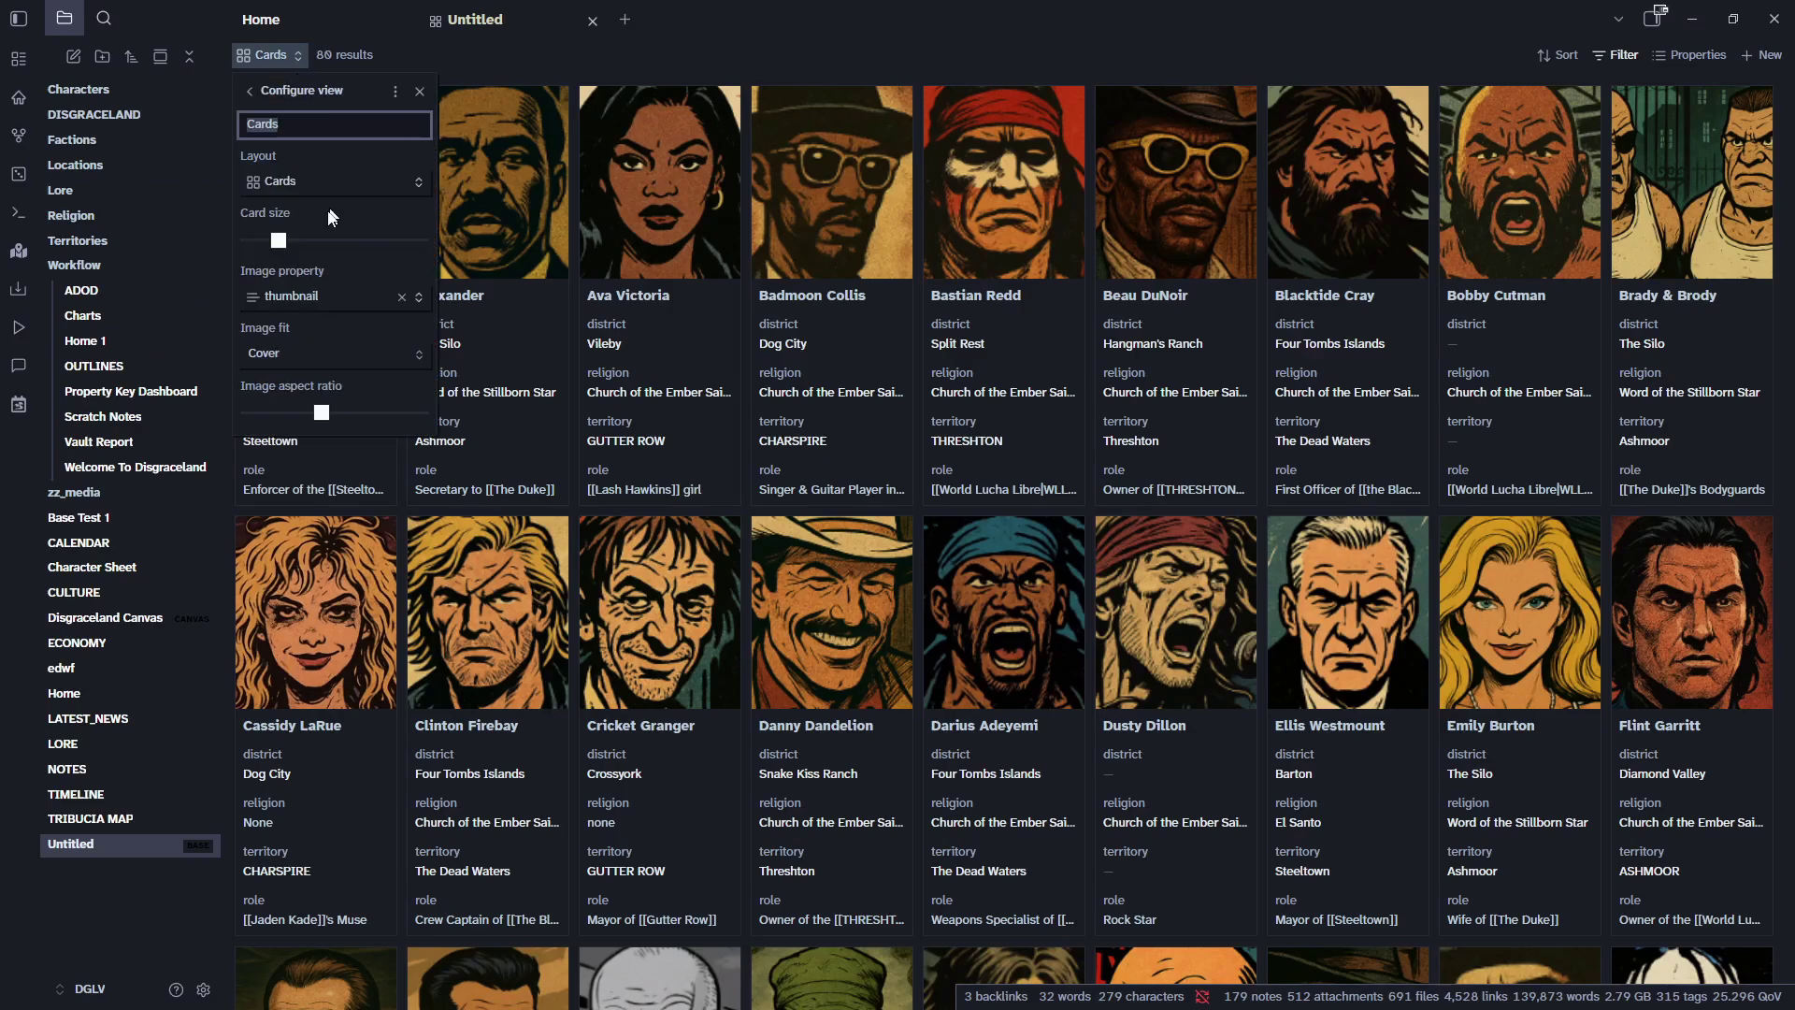
{"action": "left_click", "coordinate": [289, 357]}
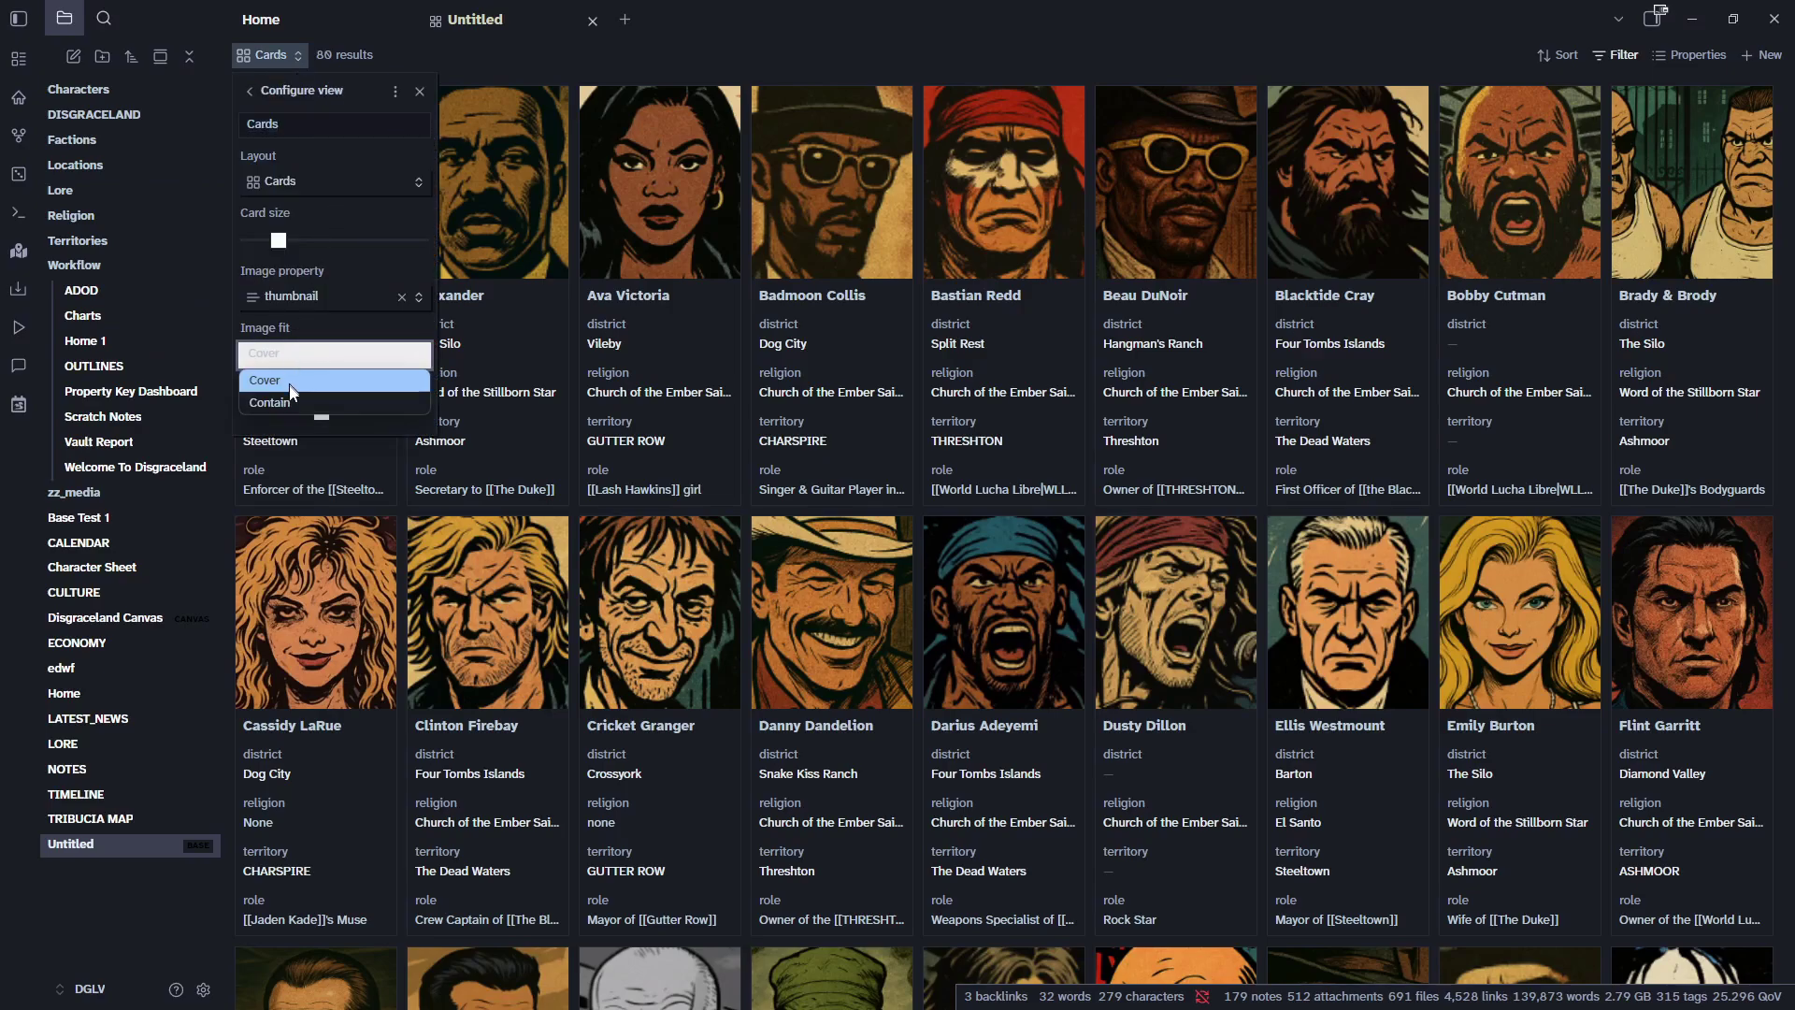
{"action": "left_click", "coordinate": [288, 389]}
Lower the image aspect ratio slightly and set card size to 110, ten per row.
{"action": "left_click", "coordinate": [324, 413]}
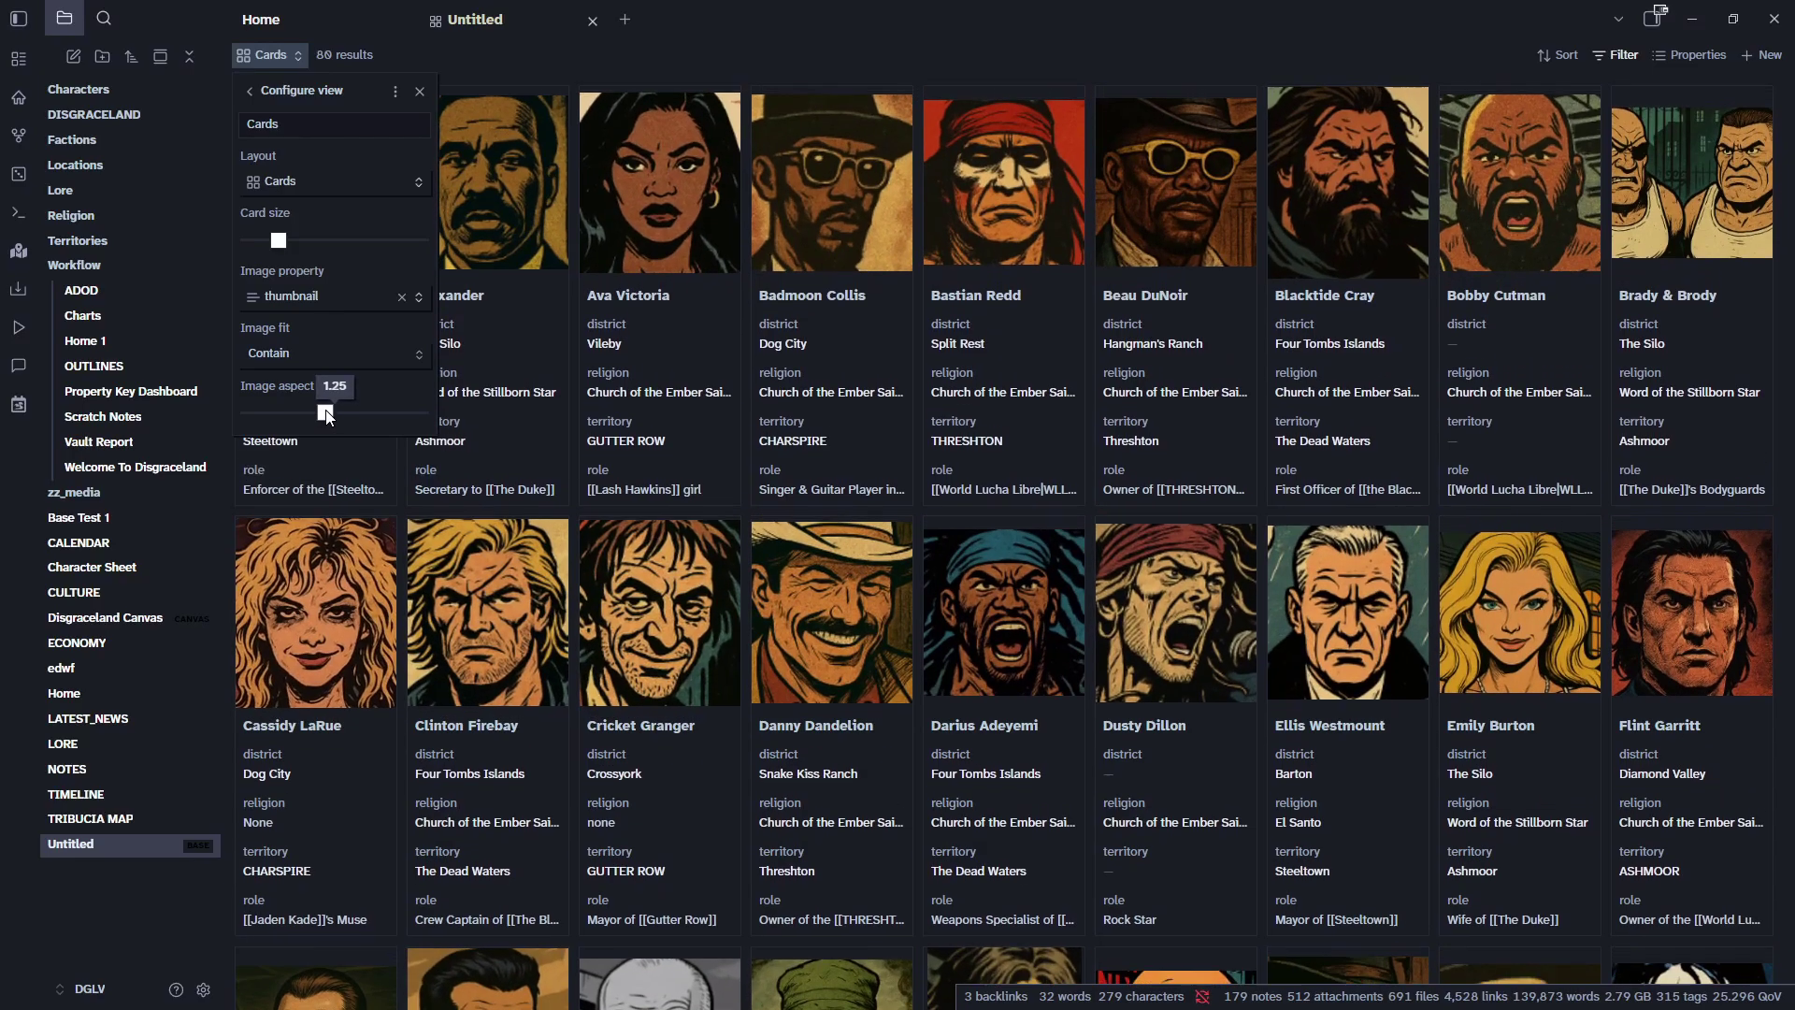
{"action": "left_click_drag", "start_coordinate": [328, 416], "coordinate": [323, 416]}
{"action": "mouse_move", "coordinate": [285, 241]}
{"action": "left_mouse_down"}
{"action": "mouse_move", "coordinate": [334, 251]}
{"action": "mouse_move", "coordinate": [255, 247]}
{"action": "left_mouse_up"}
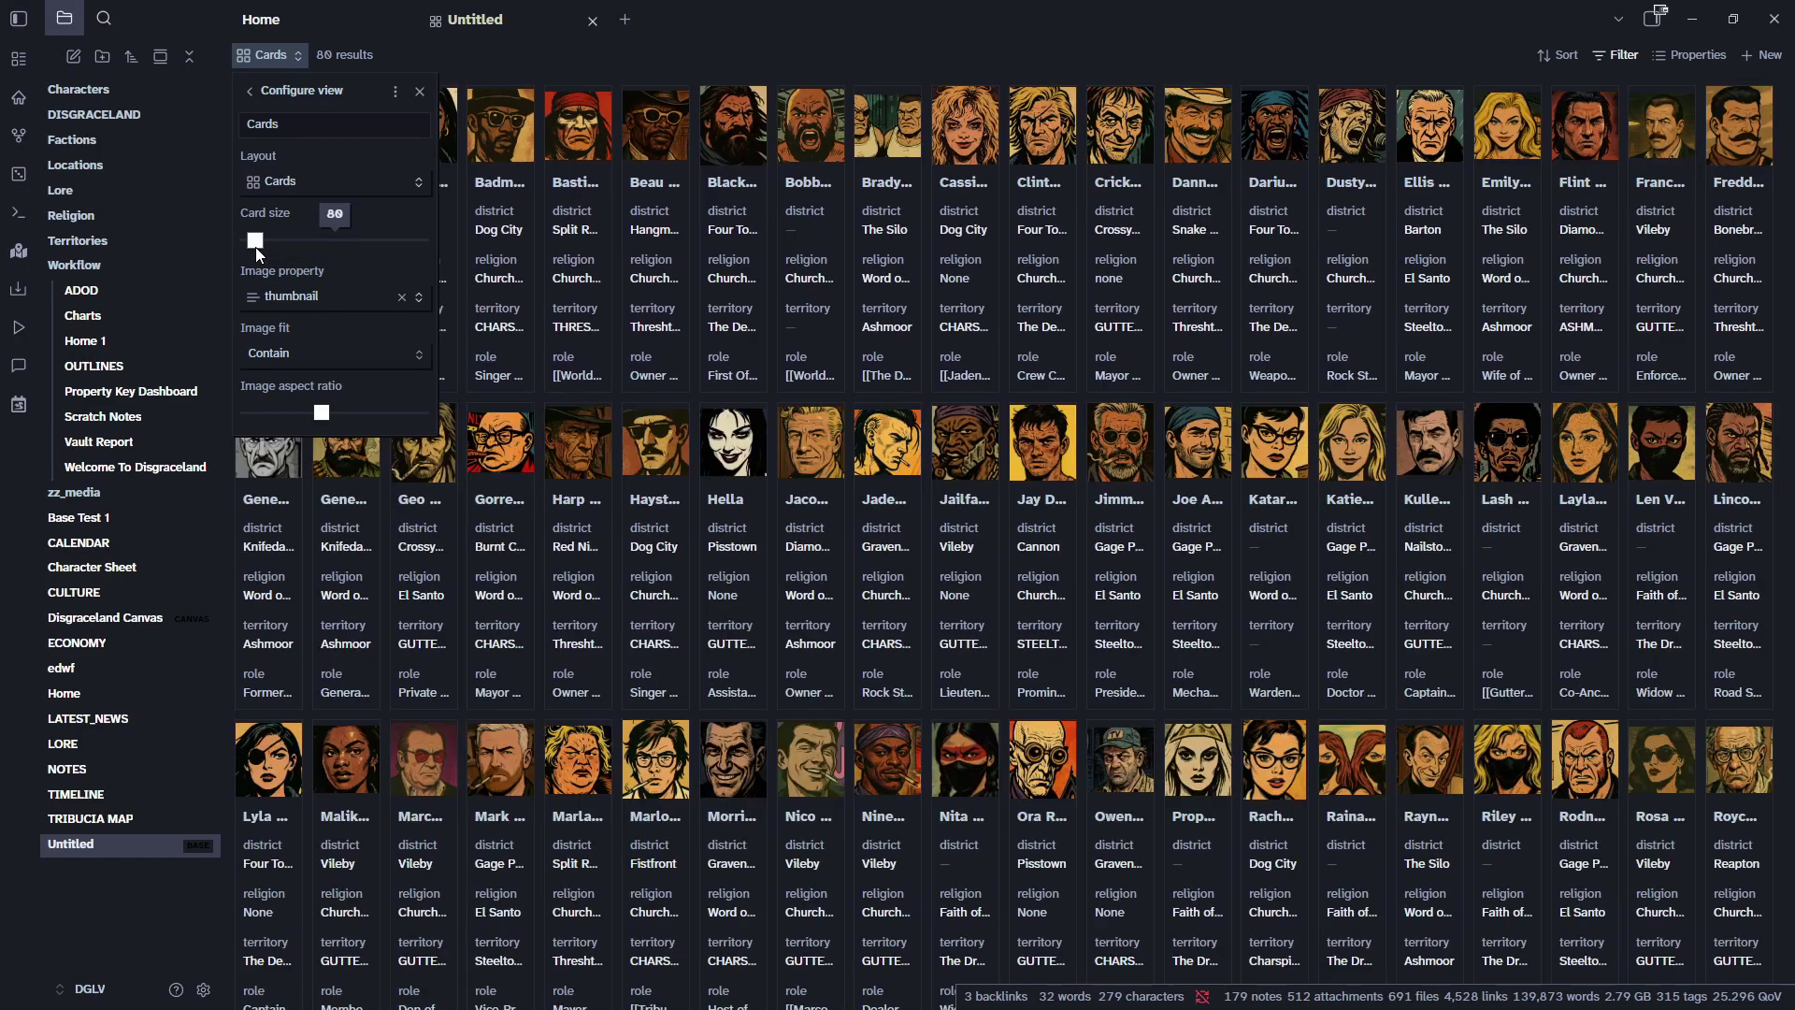
{"action": "left_click_drag", "start_coordinate": [322, 412], "coordinate": [321, 414]}
{"action": "mouse_move", "coordinate": [260, 240]}
{"action": "left_click_drag", "start_coordinate": [259, 244], "coordinate": [272, 246]}
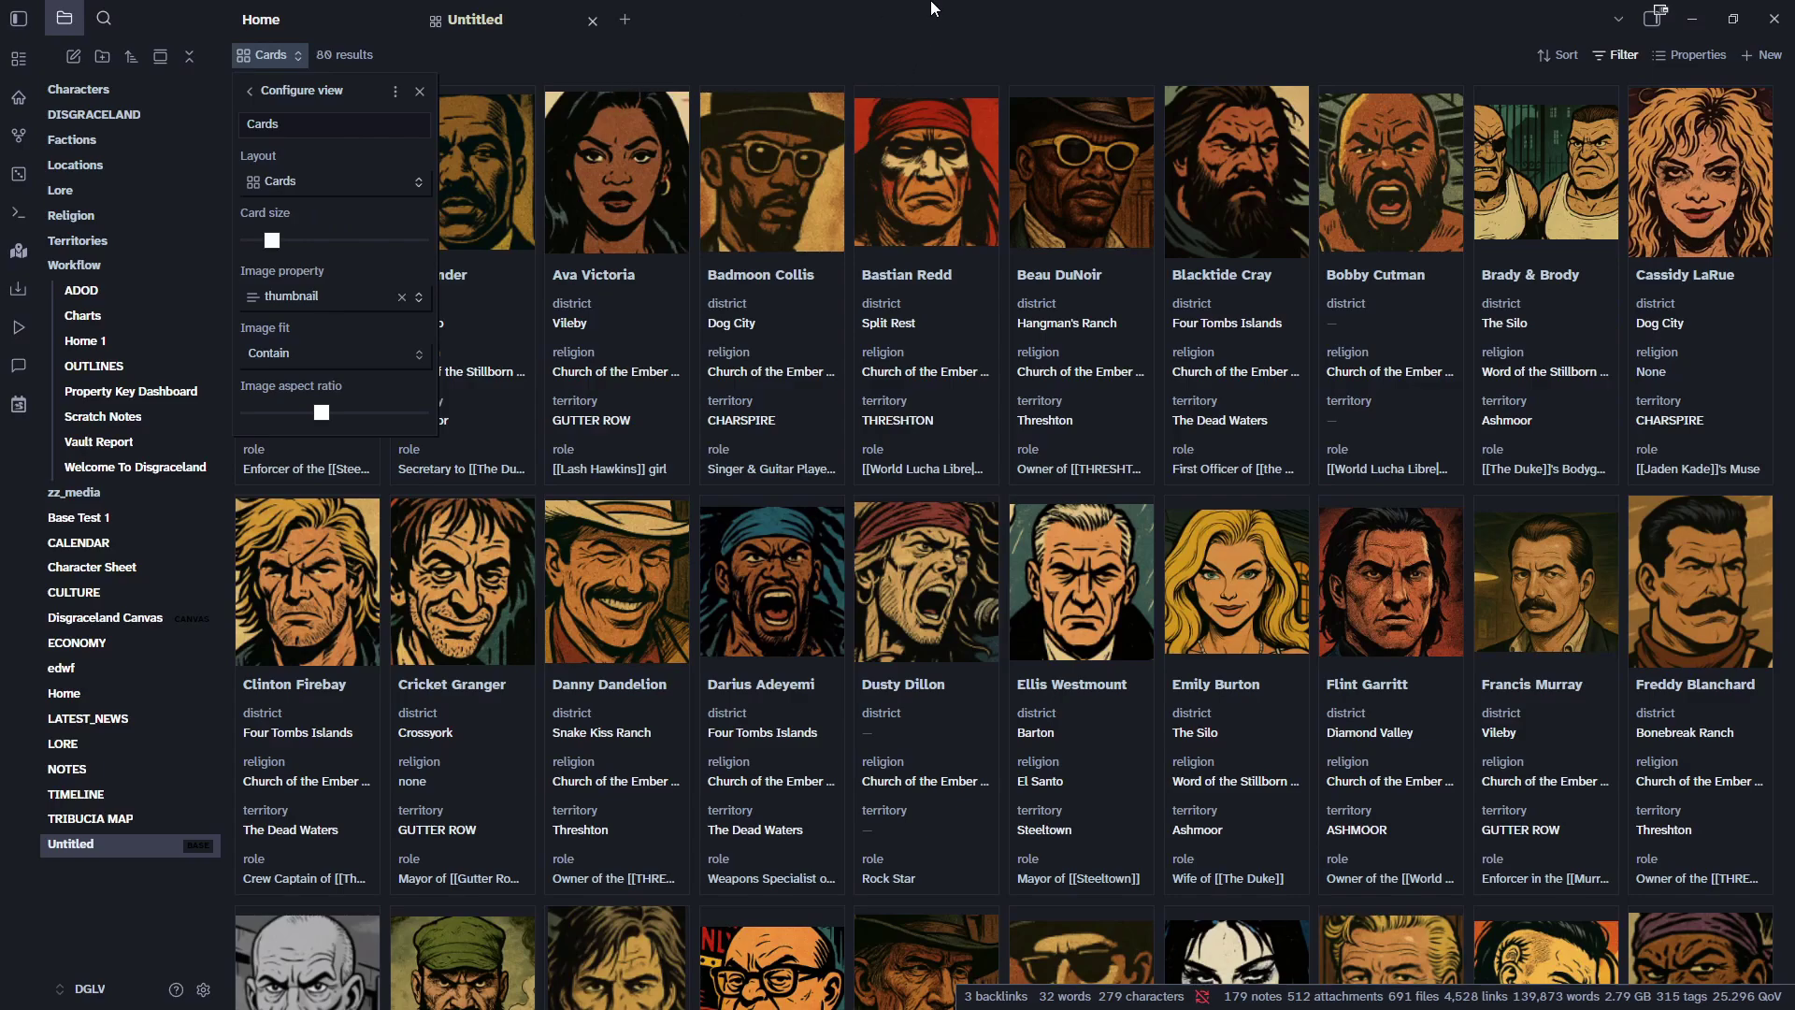
Close the view settings panel and scroll the character card grid down and back to the top.
{"action": "left_click", "coordinate": [864, 30]}
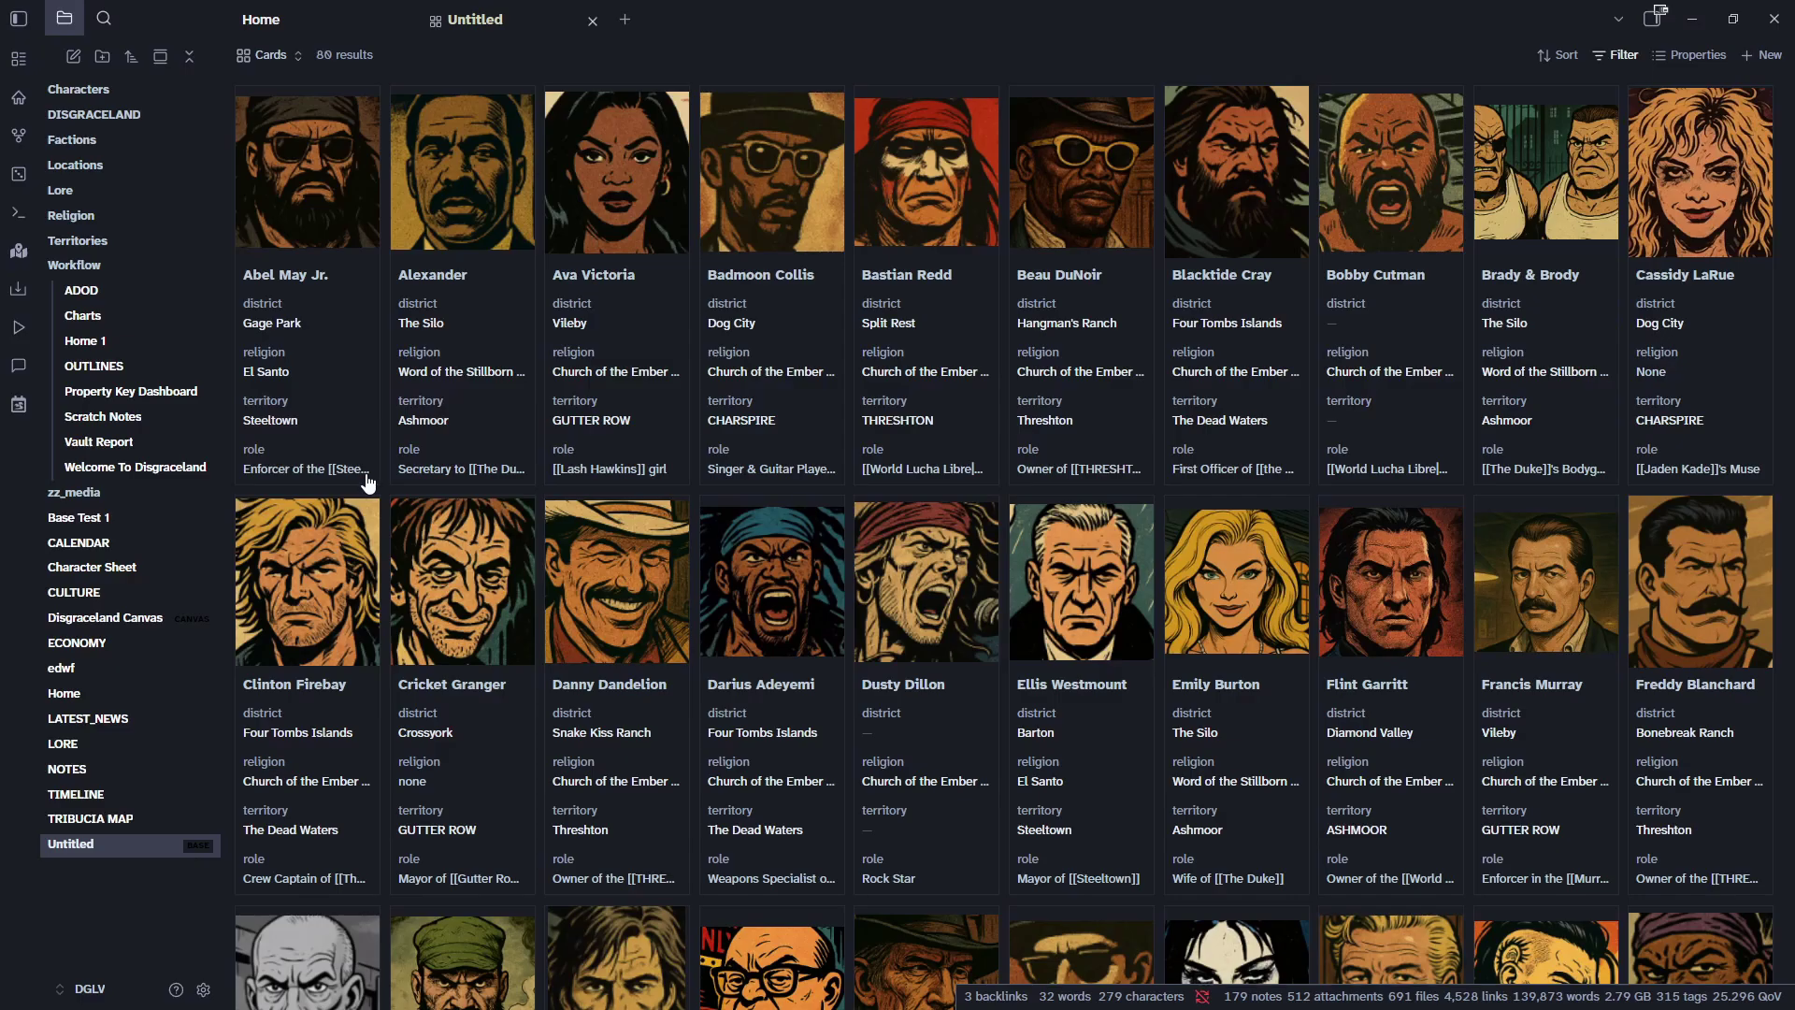
{"action": "scroll", "coordinate": [637, 472], "scroll_direction": "down", "scroll_amount": 3}
{"action": "scroll", "coordinate": [636, 472], "scroll_direction": "up", "scroll_amount": 3}
{"action": "scroll", "coordinate": [763, 552], "scroll_direction": "down", "scroll_amount": 2}
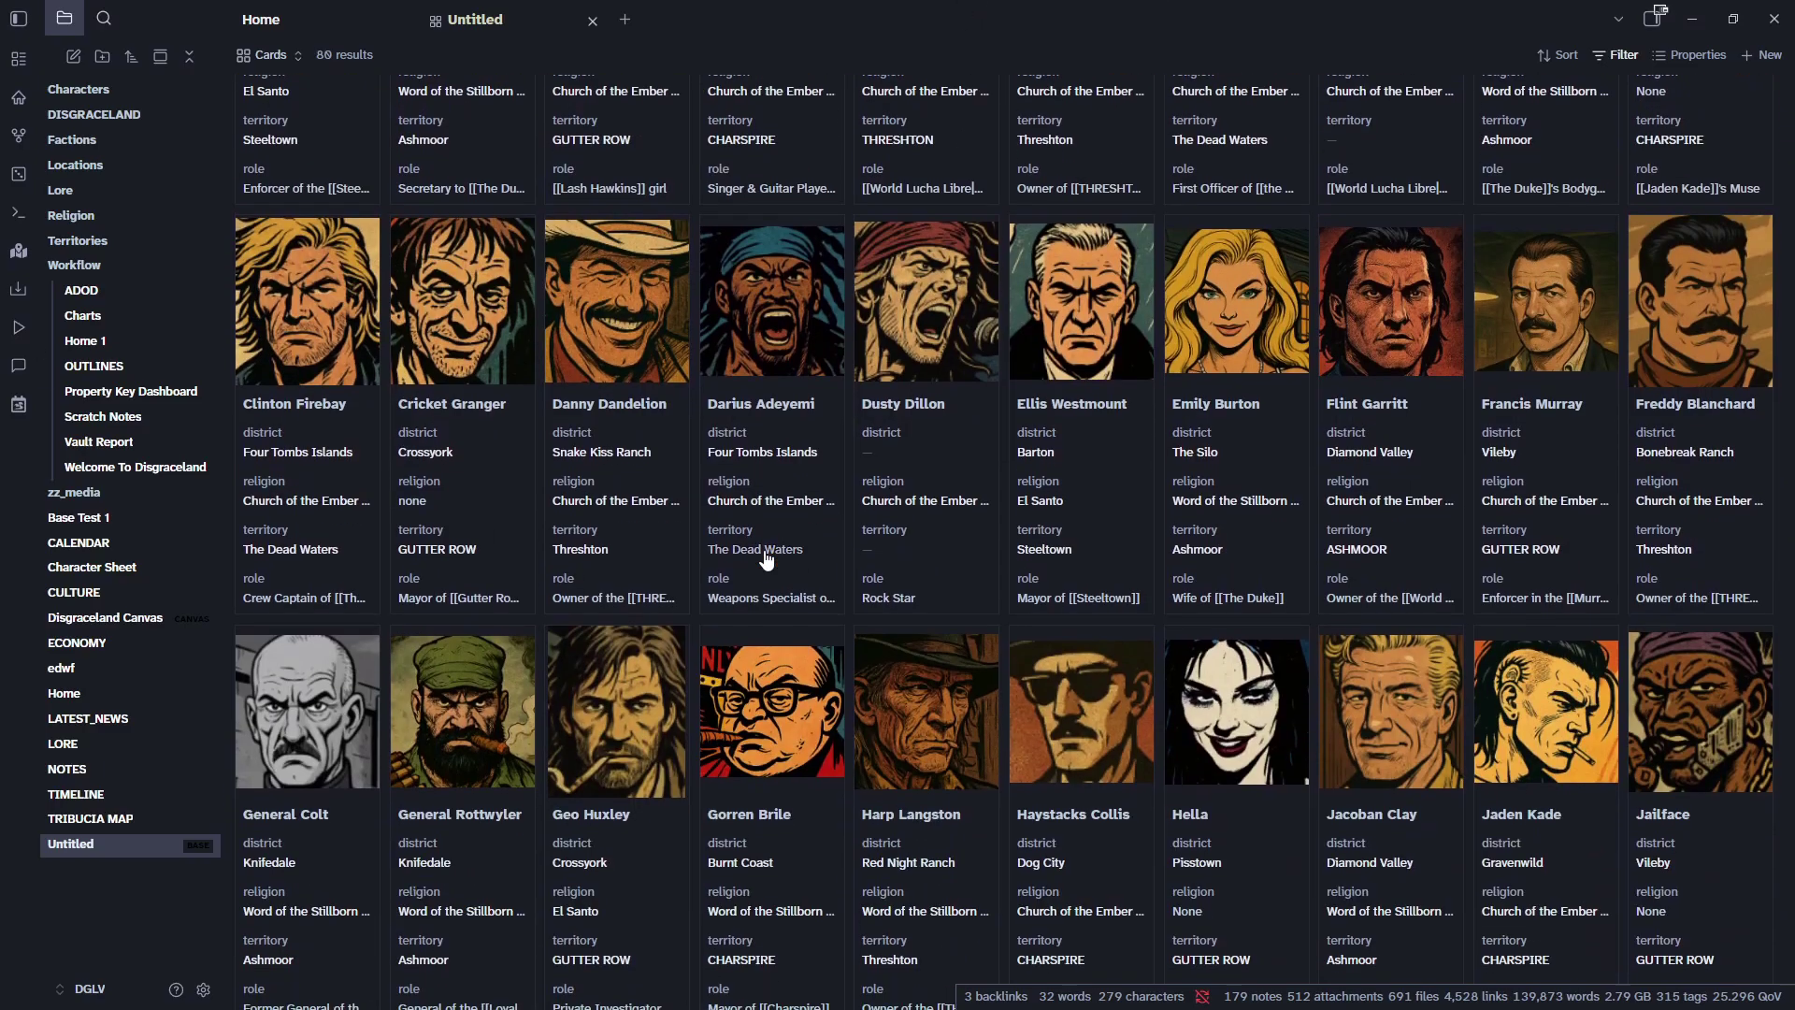
{"action": "scroll", "coordinate": [763, 552], "scroll_direction": "up", "scroll_amount": 1}
{"action": "scroll", "coordinate": [765, 559], "scroll_direction": "down", "scroll_amount": 1}
{"action": "scroll", "coordinate": [765, 559], "scroll_direction": "up", "scroll_amount": 1}
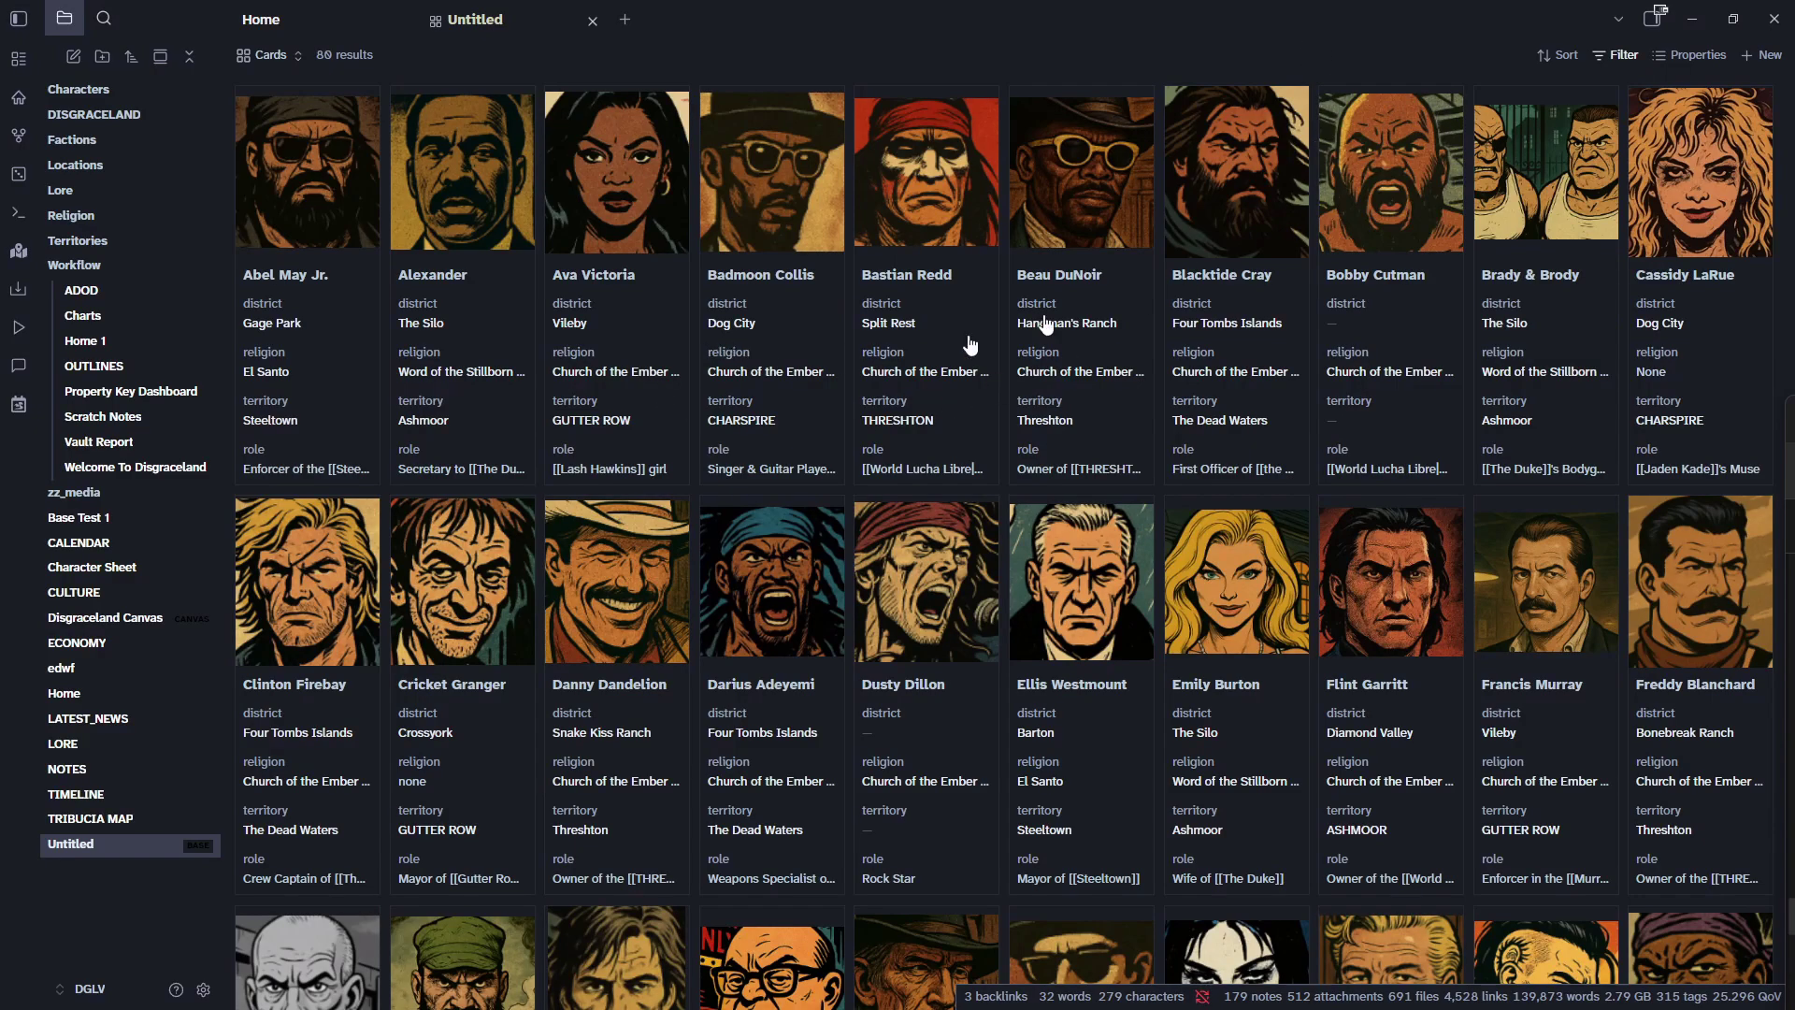
Enlarge the Cards view to card size 190 and show the list of card properties.
{"action": "left_click", "coordinate": [1621, 52]}
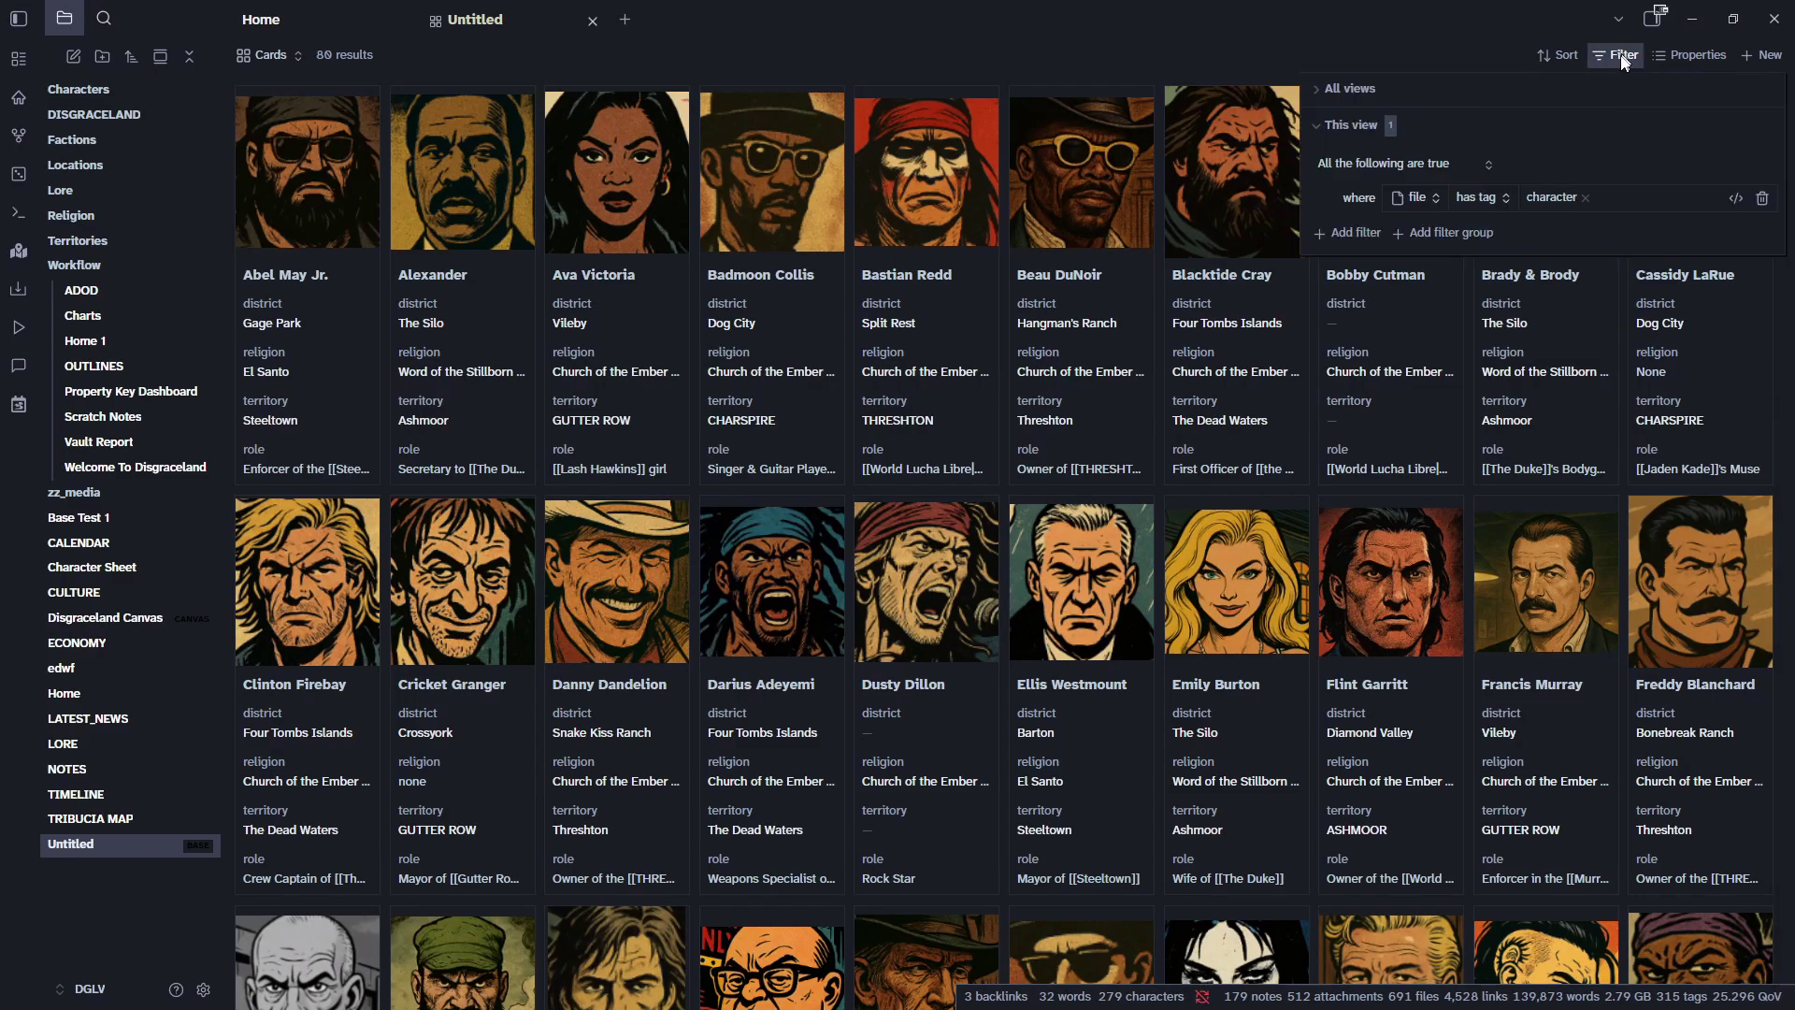
{"action": "left_click", "coordinate": [1606, 61]}
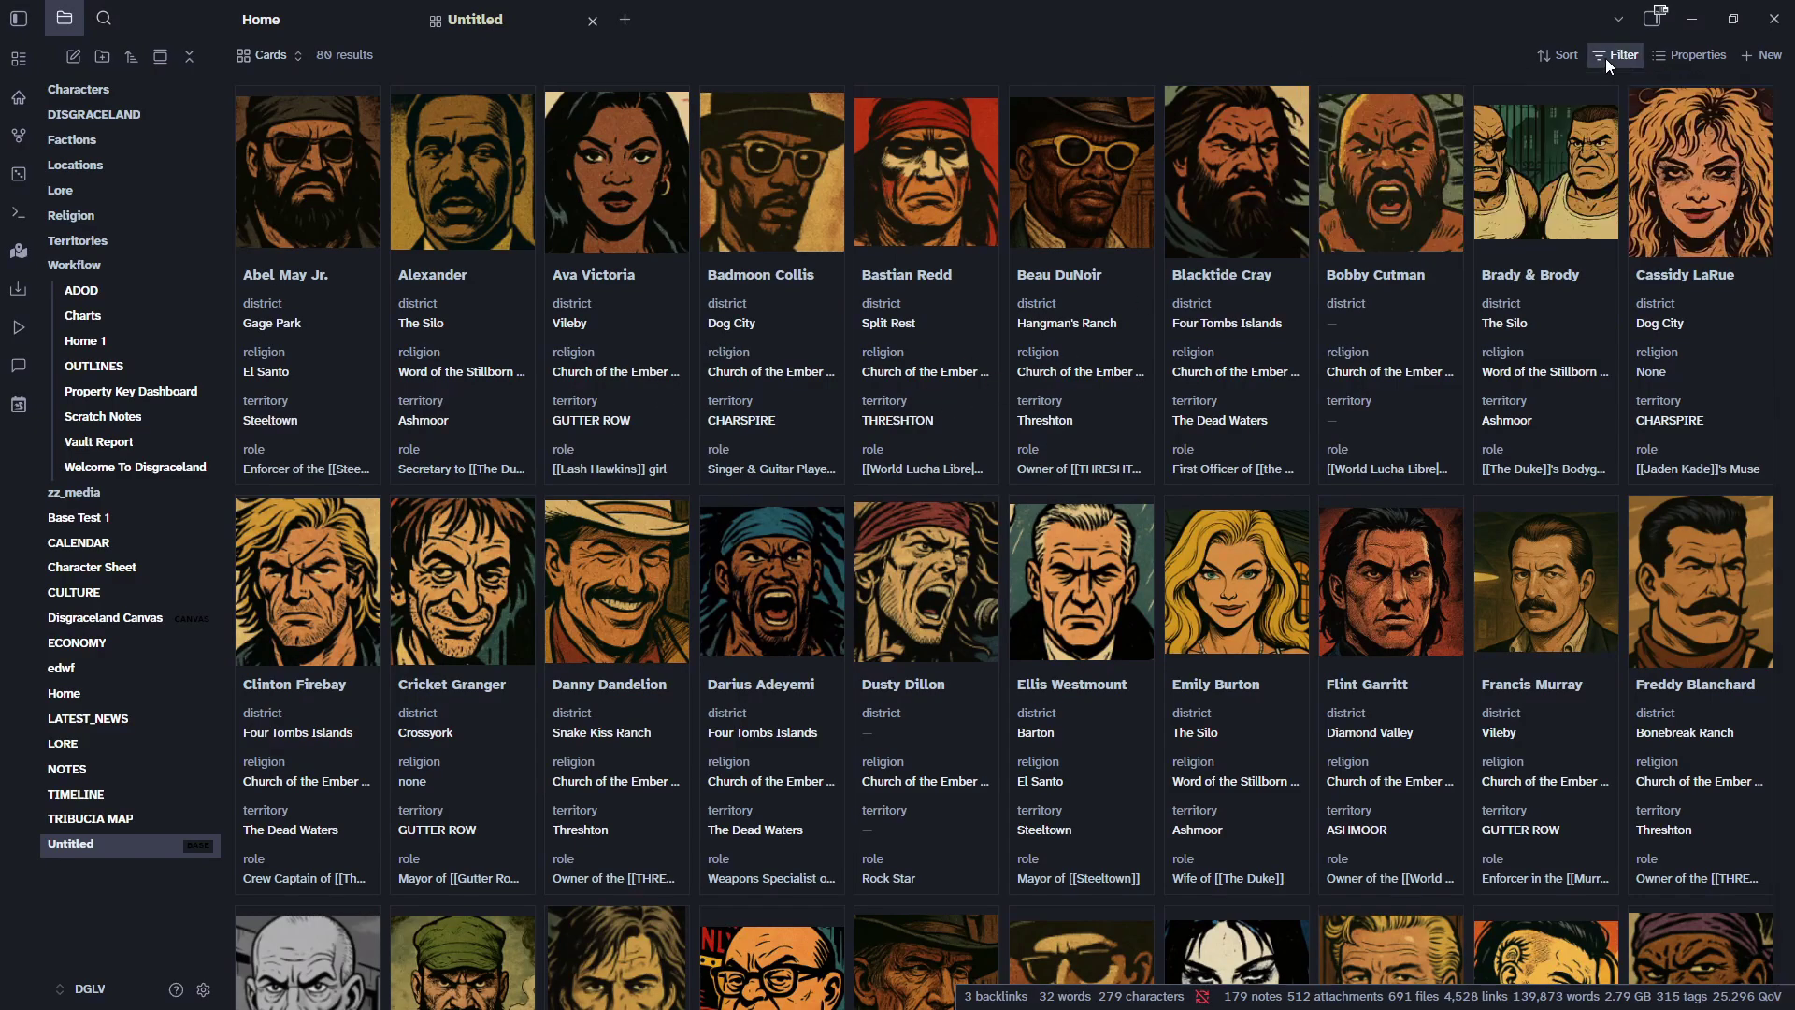
{"action": "left_click", "coordinate": [300, 52]}
{"action": "left_click", "coordinate": [423, 124]}
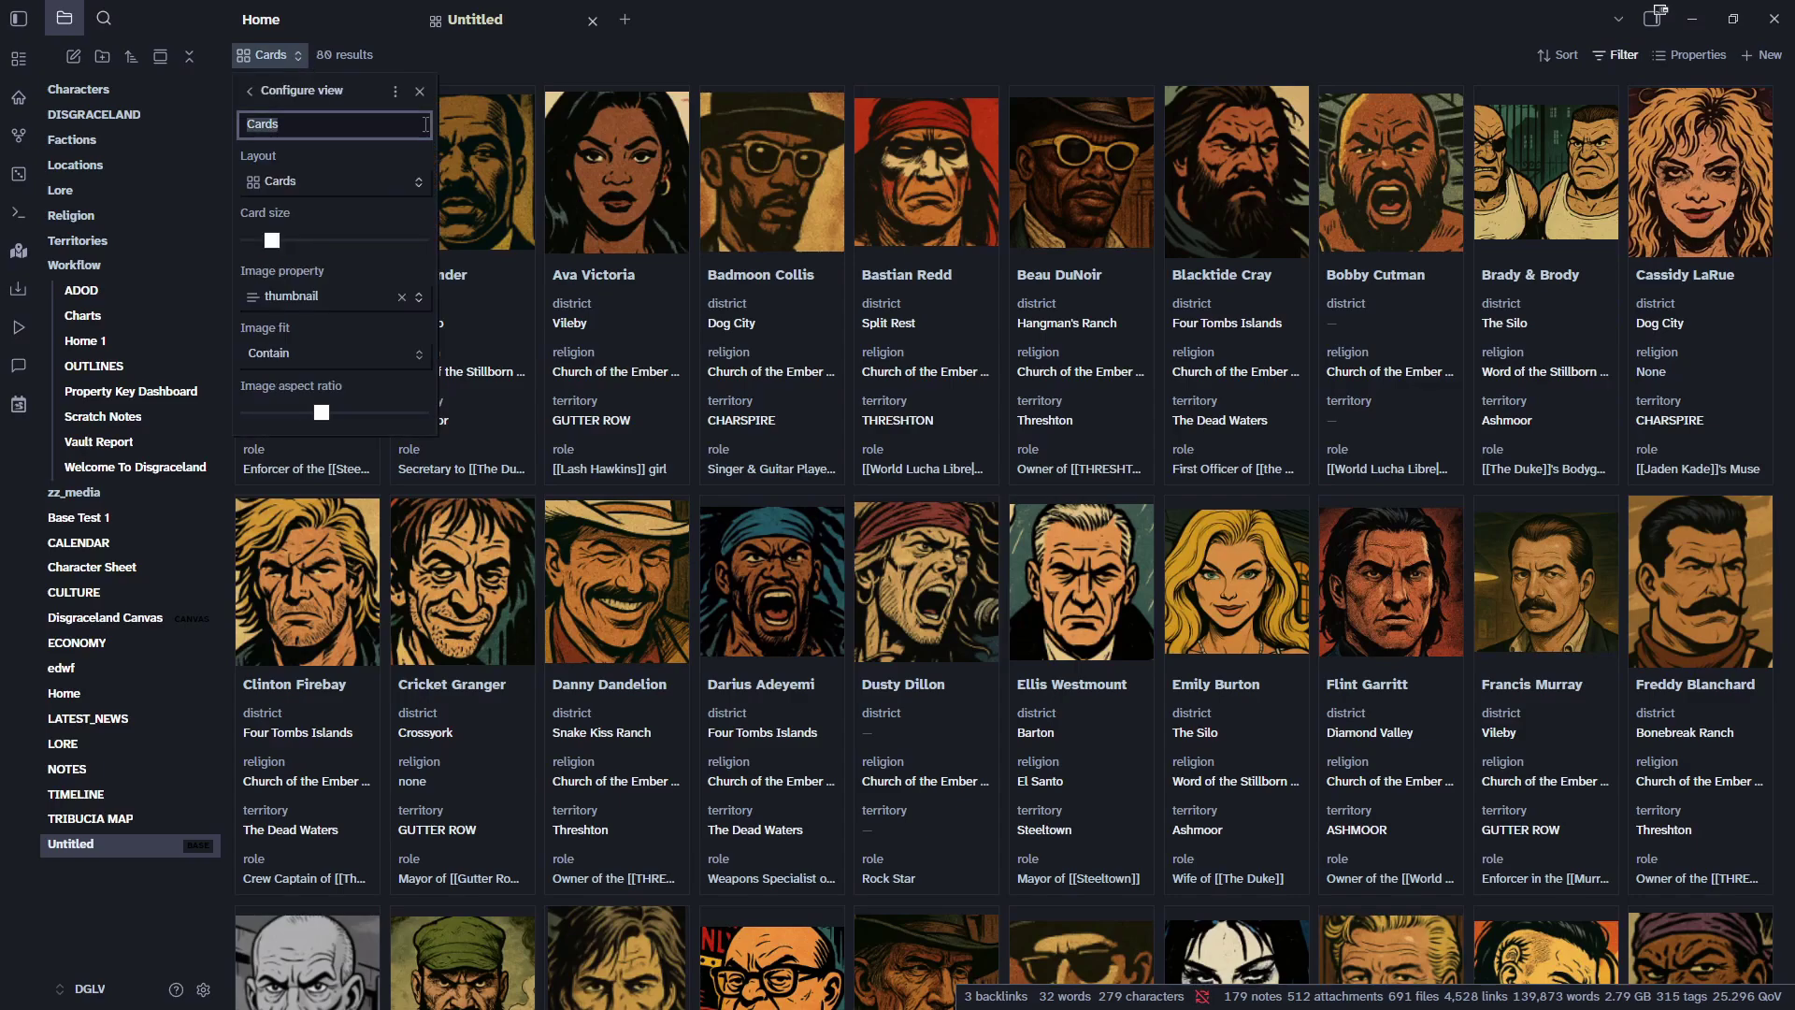
{"action": "left_click_drag", "start_coordinate": [272, 240], "coordinate": [281, 241]}
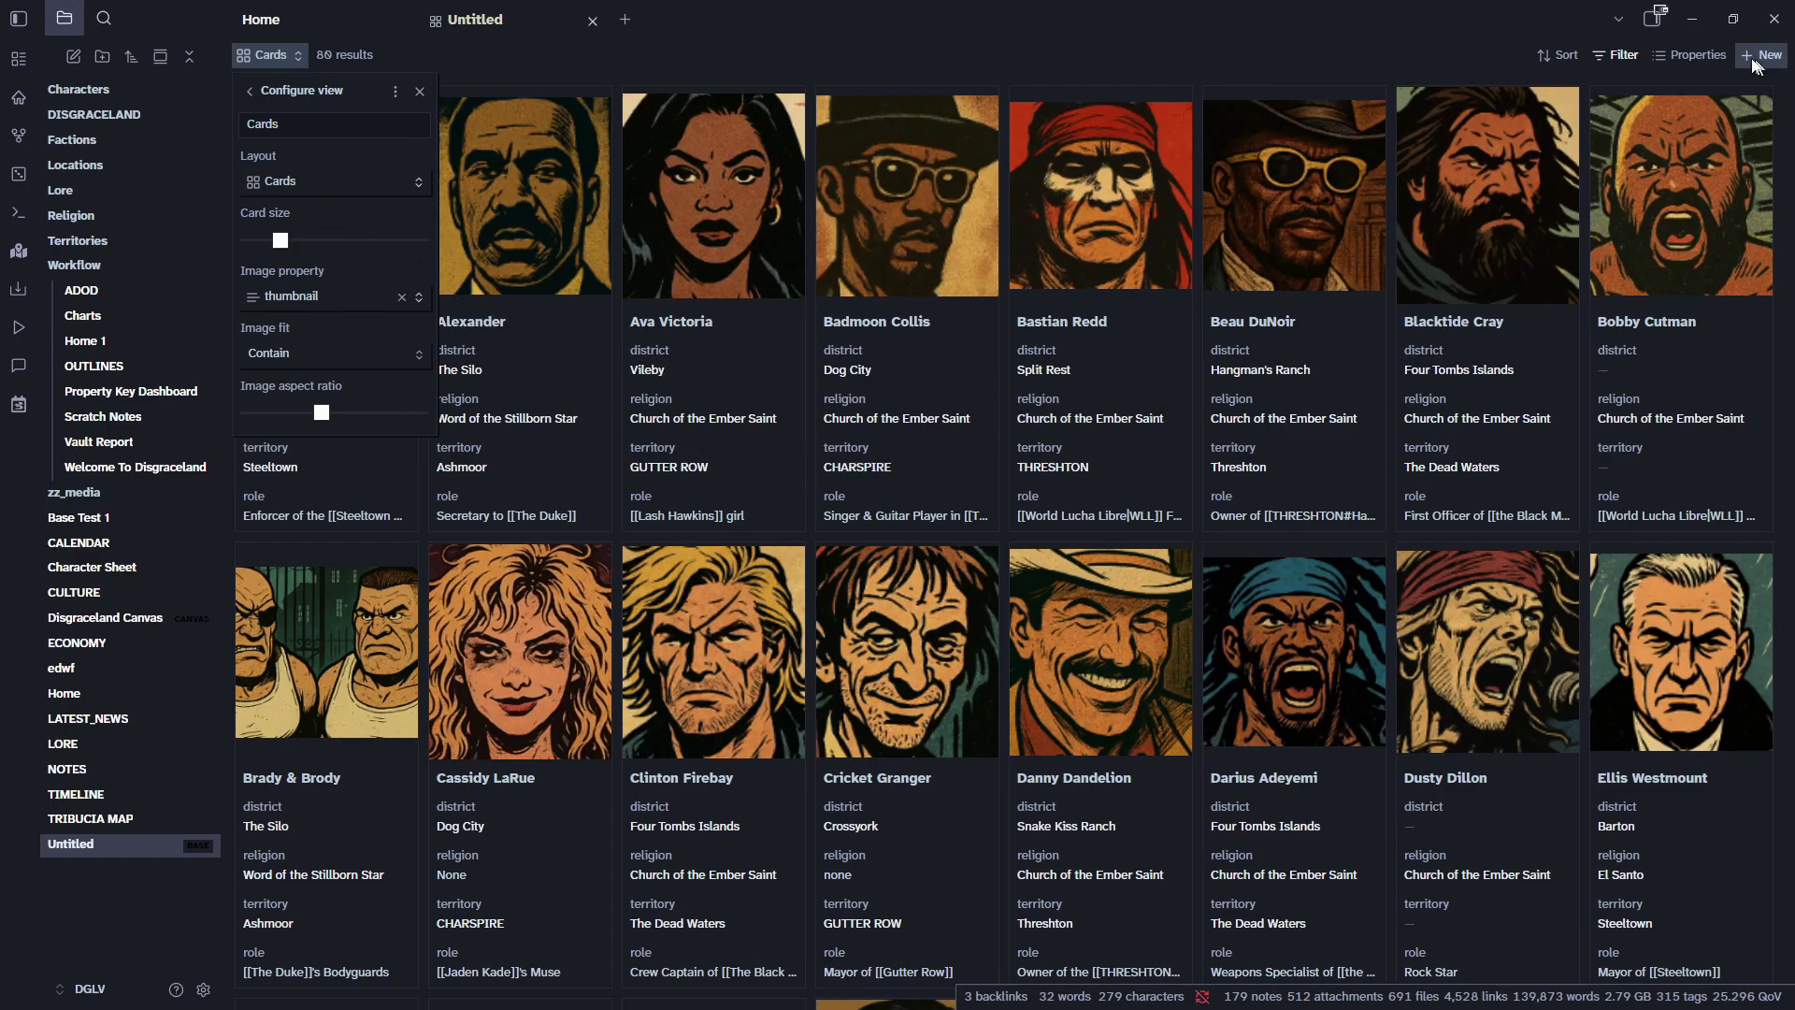
{"action": "left_click", "coordinate": [1701, 60]}
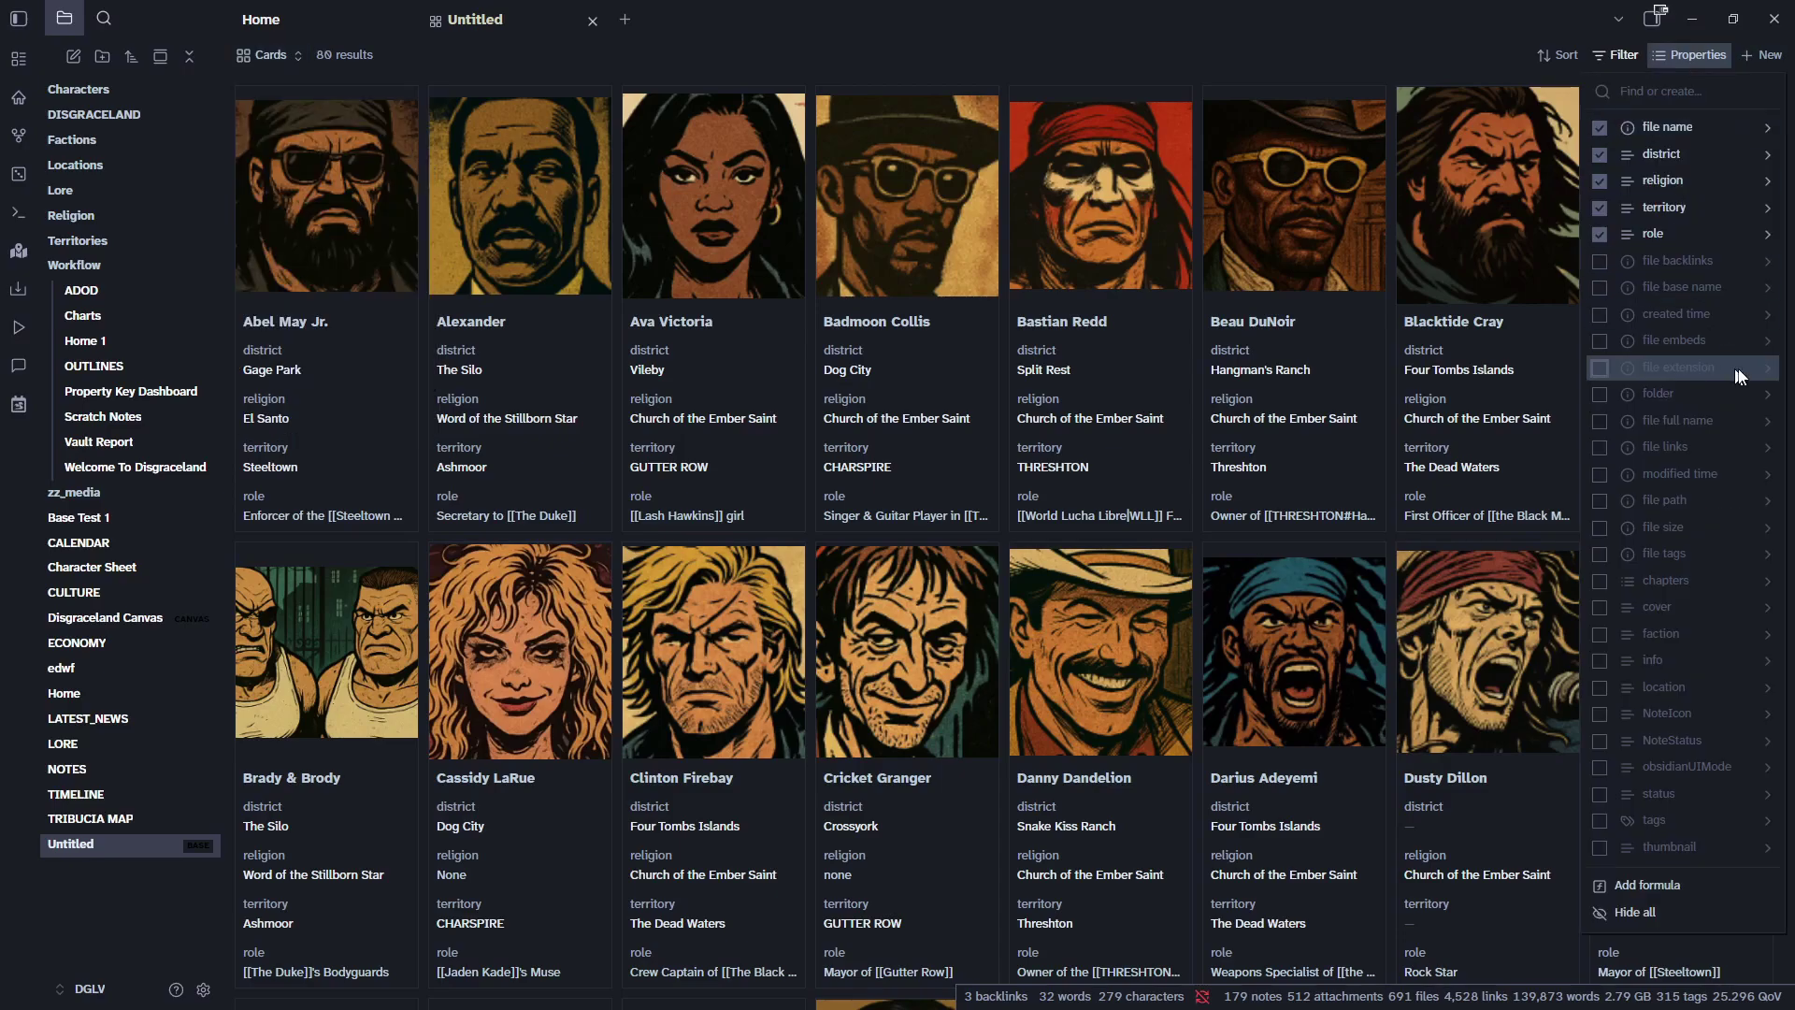